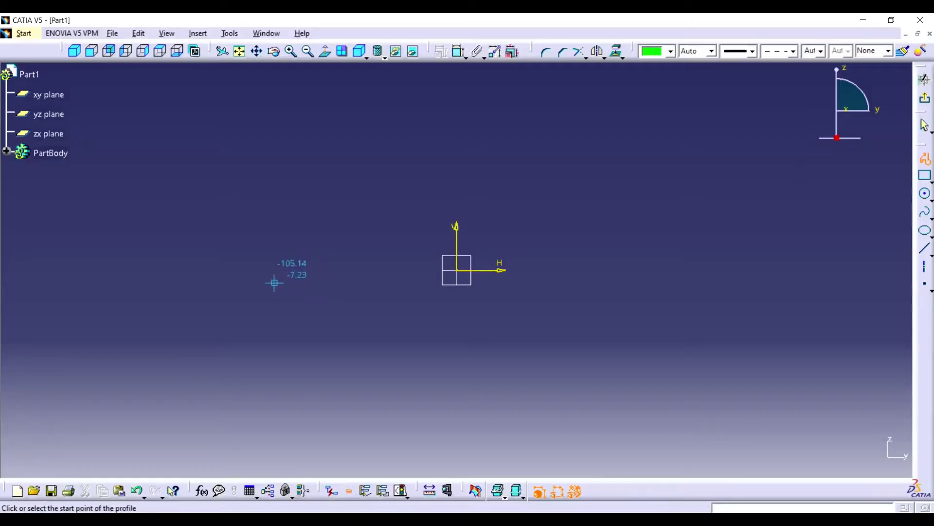
# Finish the horizontal base line and dimension its length to 51.5.
pyautogui.click(276, 270)
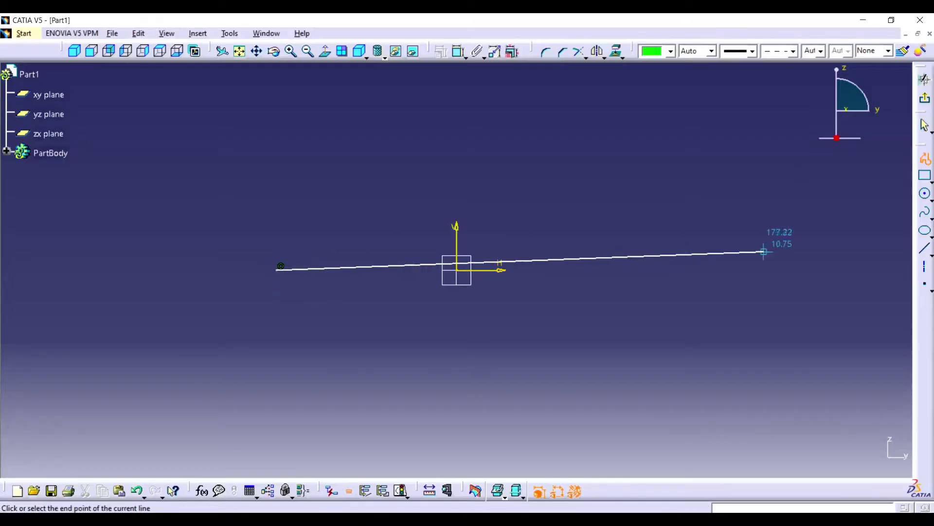
pyautogui.click(781, 270)
pyautogui.click(459, 51)
pyautogui.click(633, 270)
pyautogui.click(640, 150)
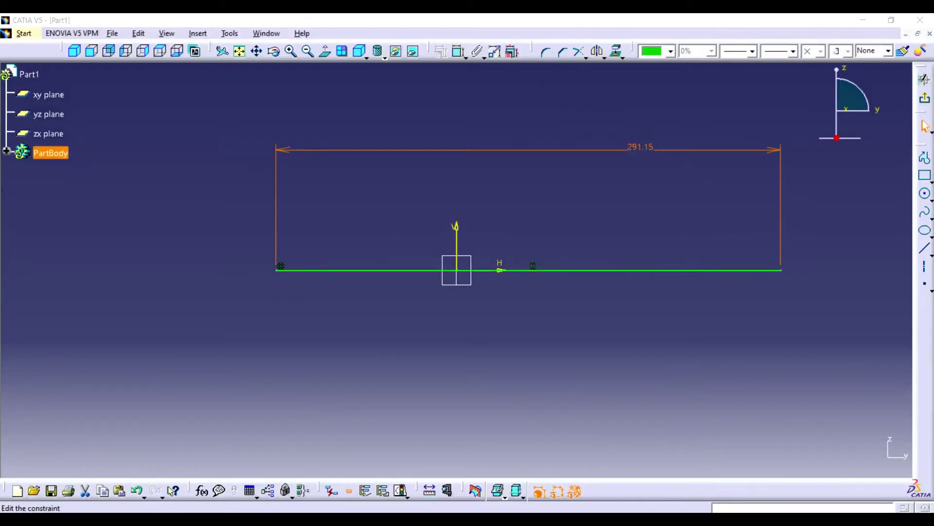
pyautogui.doubleClick(640, 150)
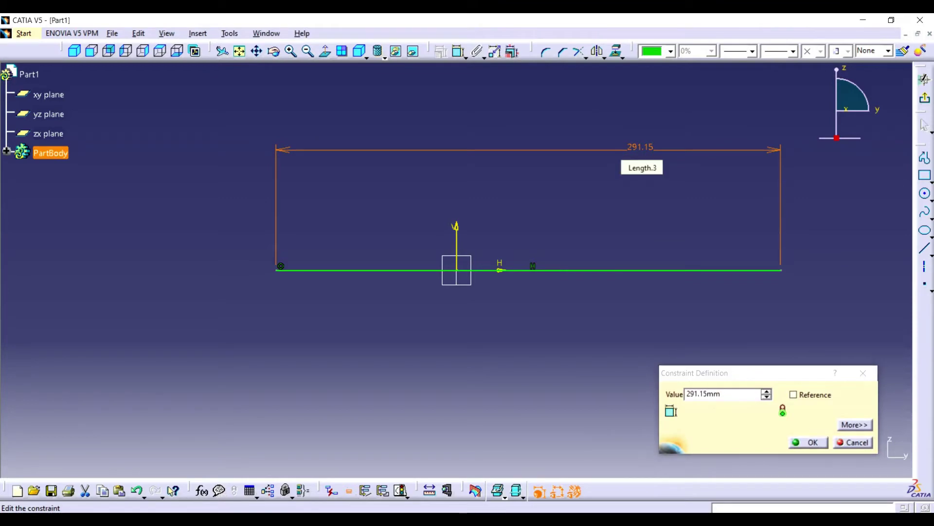
pyautogui.write('51.5')
pyautogui.press('Return')
pyautogui.press('Return')
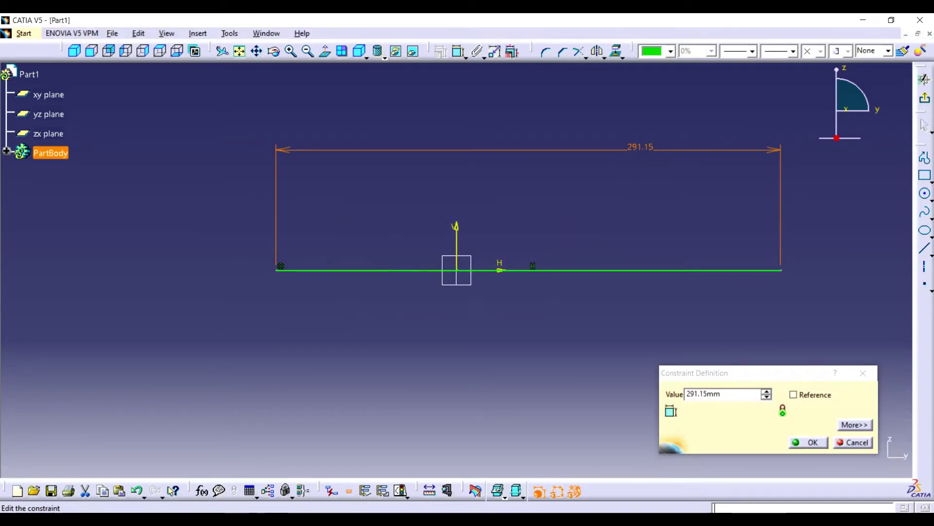
pyautogui.write('51.')
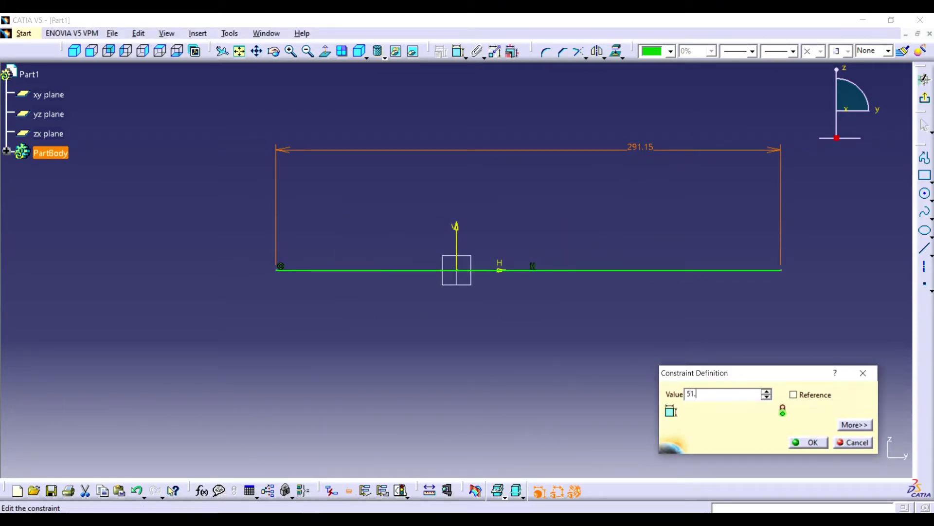
pyautogui.write('5')
pyautogui.press('Return')
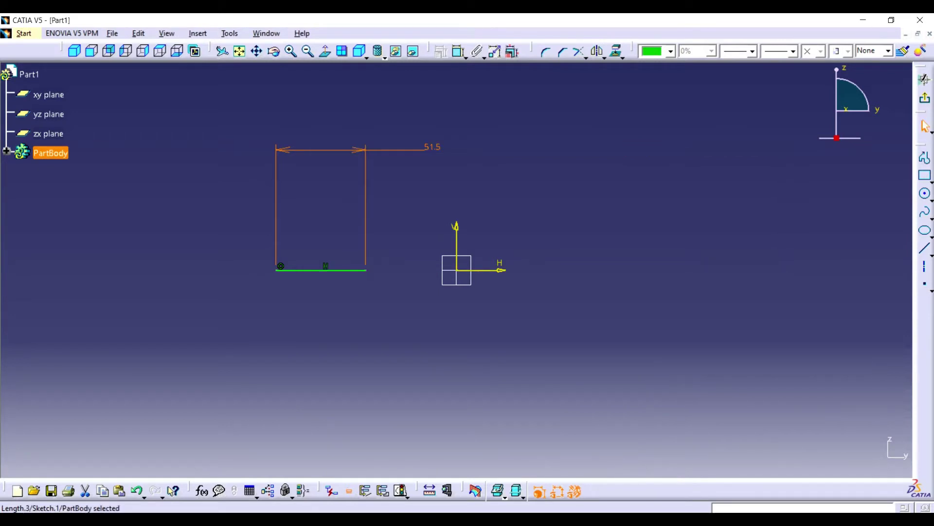
# Change the length units to inches in Options.
pyautogui.click(229, 33)
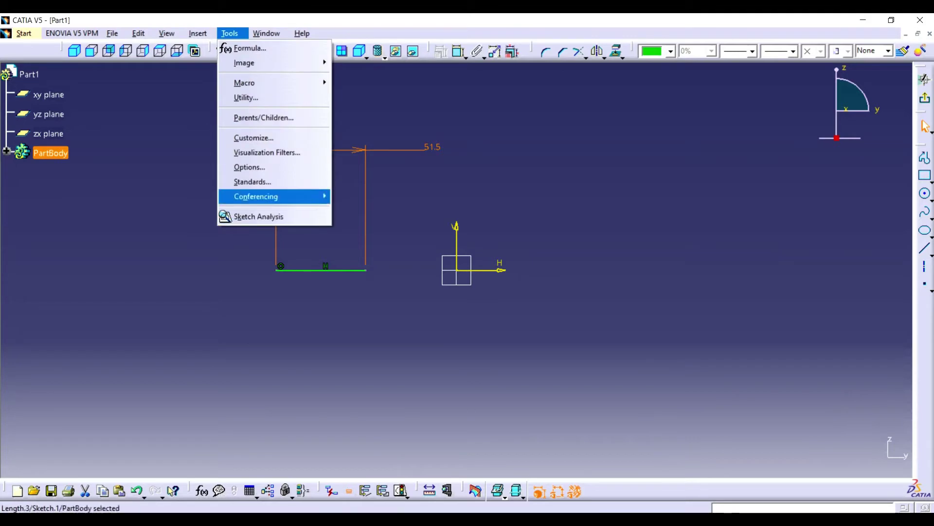
pyautogui.press('Escape')
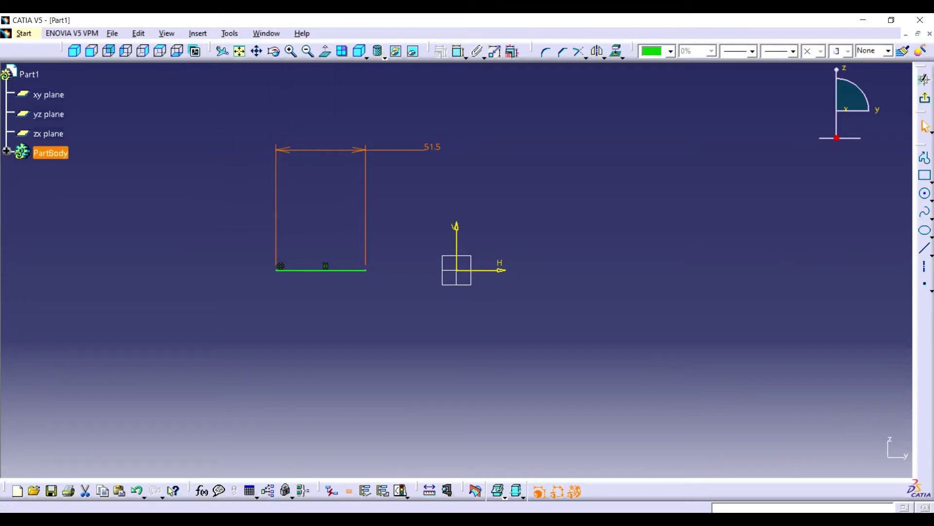
pyautogui.click(518, 281)
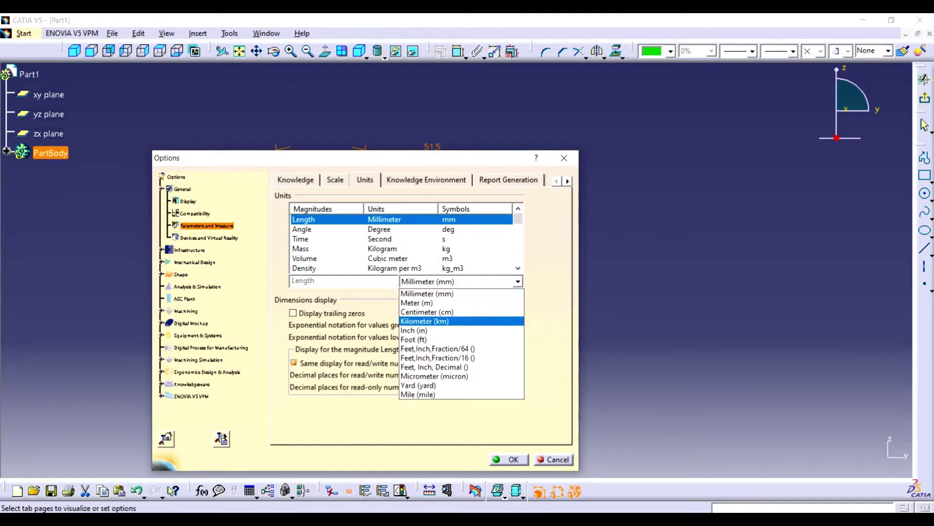
pyautogui.click(428, 331)
pyautogui.click(510, 459)
# Re-enter the base line length as 51.5 in.
pyautogui.doubleClick(432, 147)
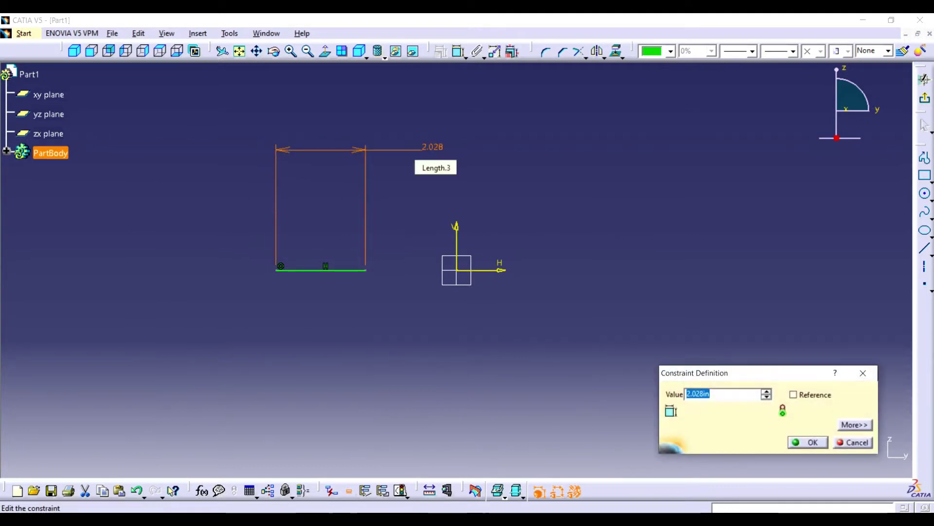
pyautogui.write('.5')
pyautogui.press('Tab')
pyautogui.press('Return')
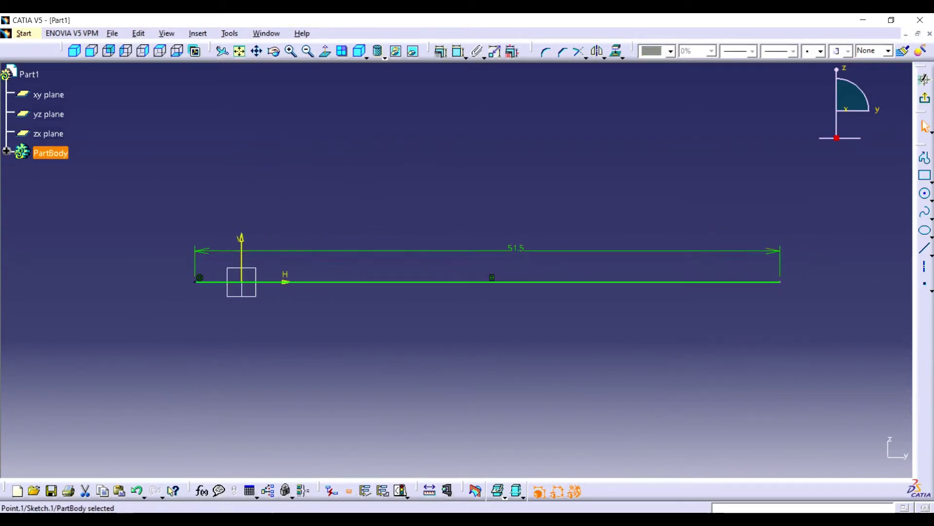
# Constrain the base line's left end 51.5/2 (25.75) from the vertical axis.
pyautogui.click(429, 491)
pyautogui.click(241, 258)
pyautogui.click(287, 115)
pyautogui.doubleClick(265, 117)
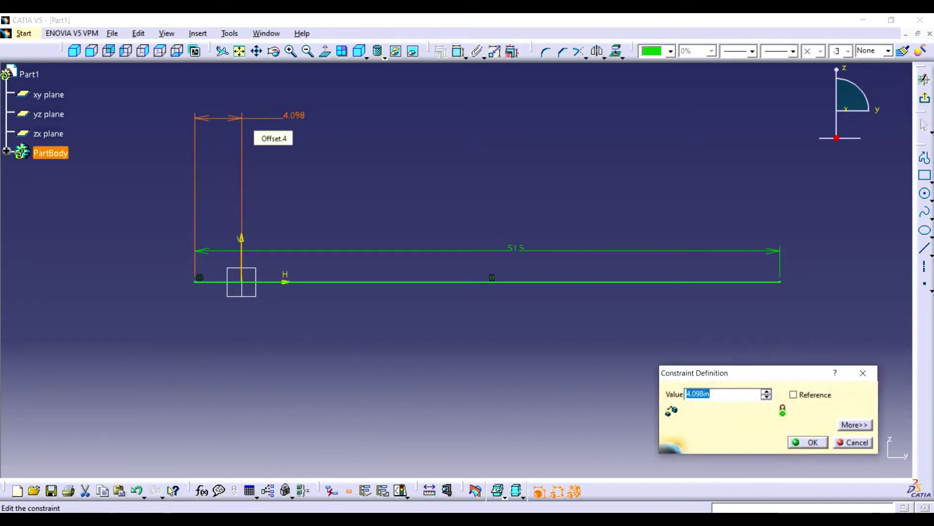
pyautogui.write('/2')
pyautogui.press('Return')
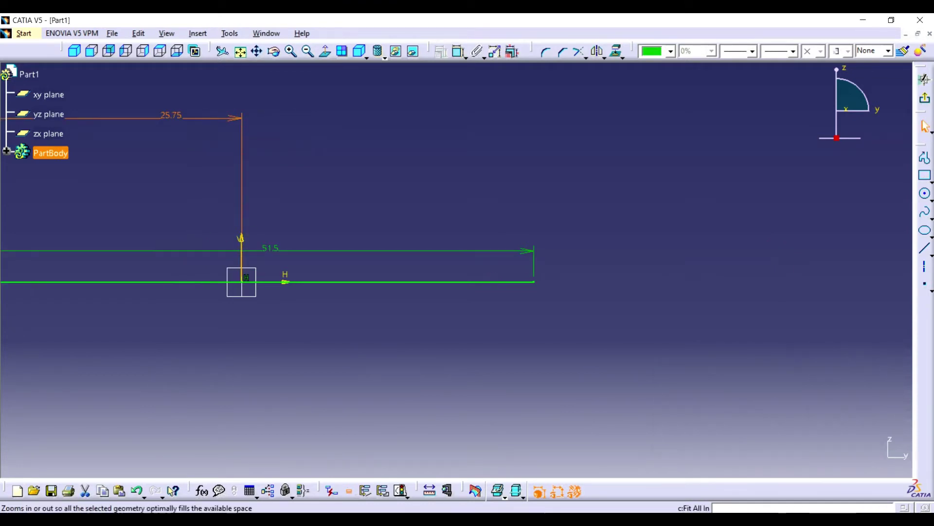
pyautogui.click(239, 51)
pyautogui.click(292, 51)
pyautogui.click(291, 51)
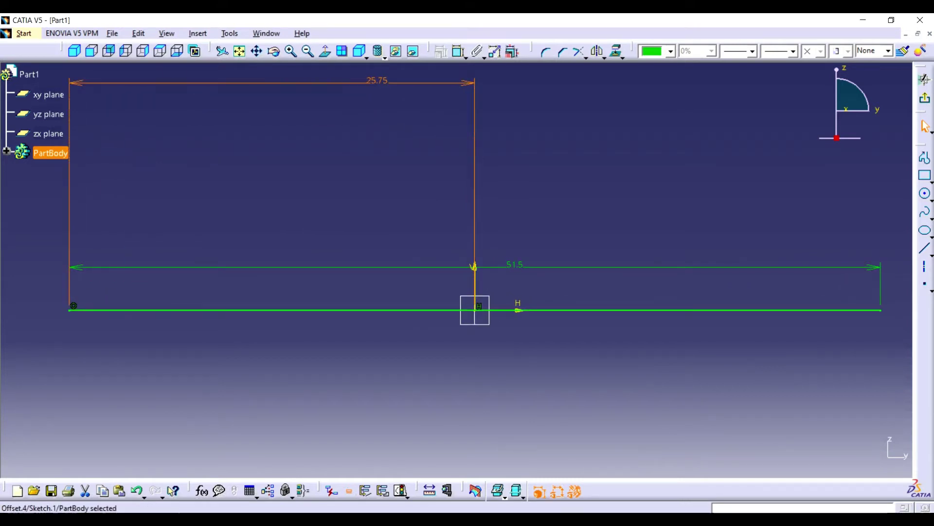
# Draw a 1.5-long vertical line at the left end and mirror it to the right end.
pyautogui.click(924, 158)
pyautogui.click(69, 311)
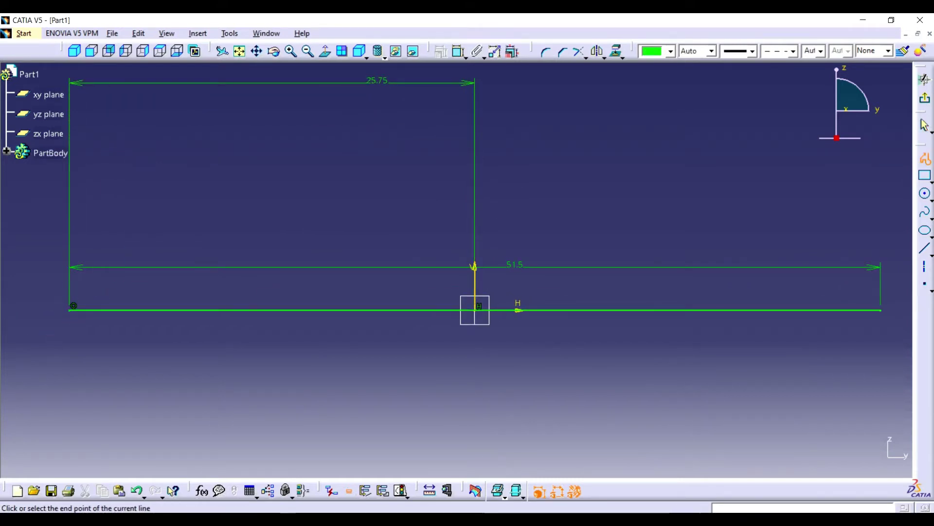
pyautogui.click(69, 337)
pyautogui.click(459, 51)
pyautogui.click(16, 341)
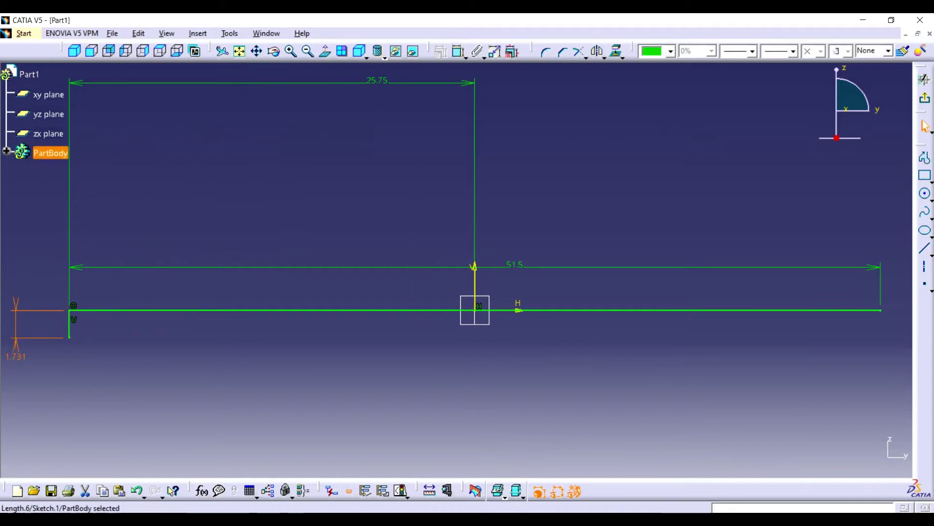
pyautogui.doubleClick(16, 353)
pyautogui.write('1.5in')
pyautogui.press('Return')
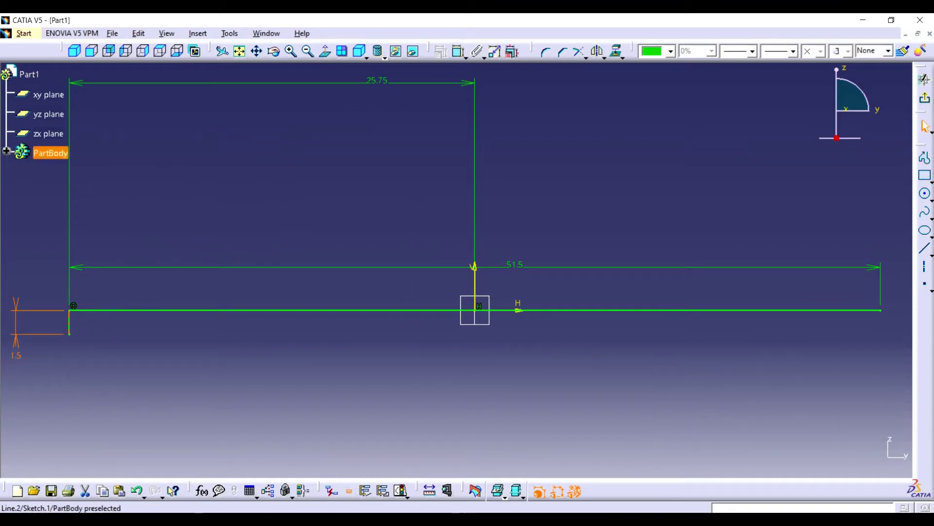
pyautogui.click(69, 324)
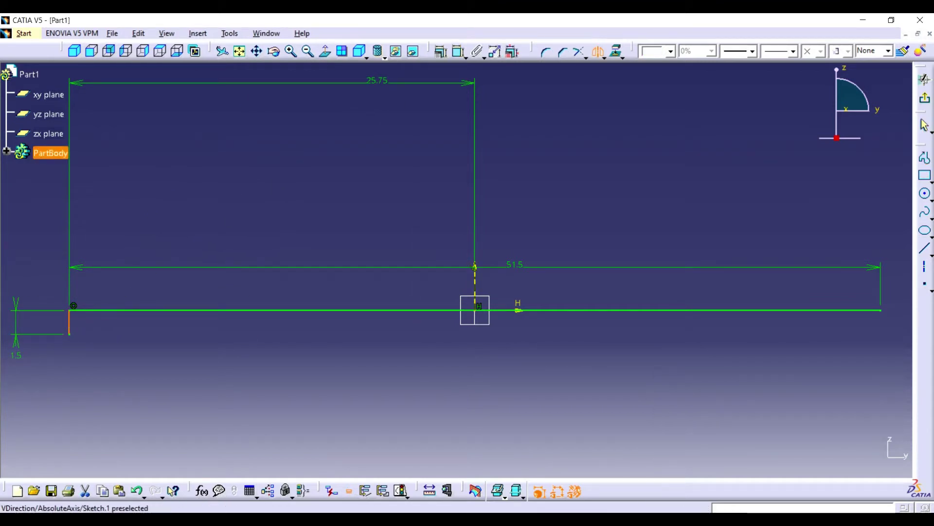
pyautogui.click(475, 310)
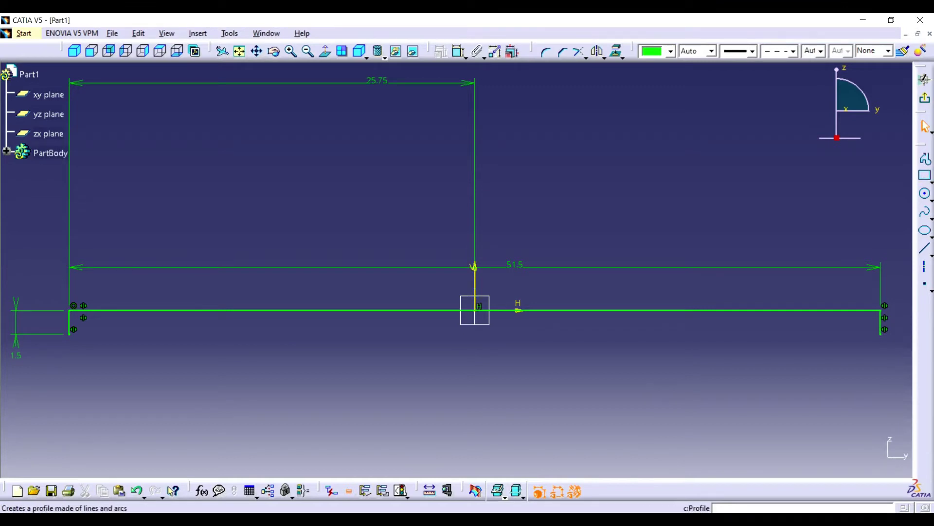
# Add a lower horizontal line offset 10, mirror it across the vertical axis, and join the copies.
pyautogui.click(164, 334)
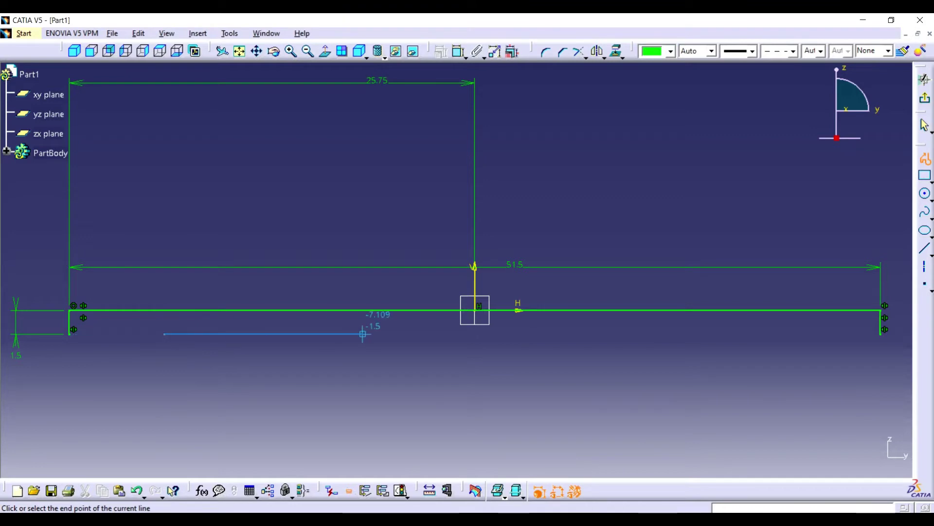
pyautogui.doubleClick(363, 334)
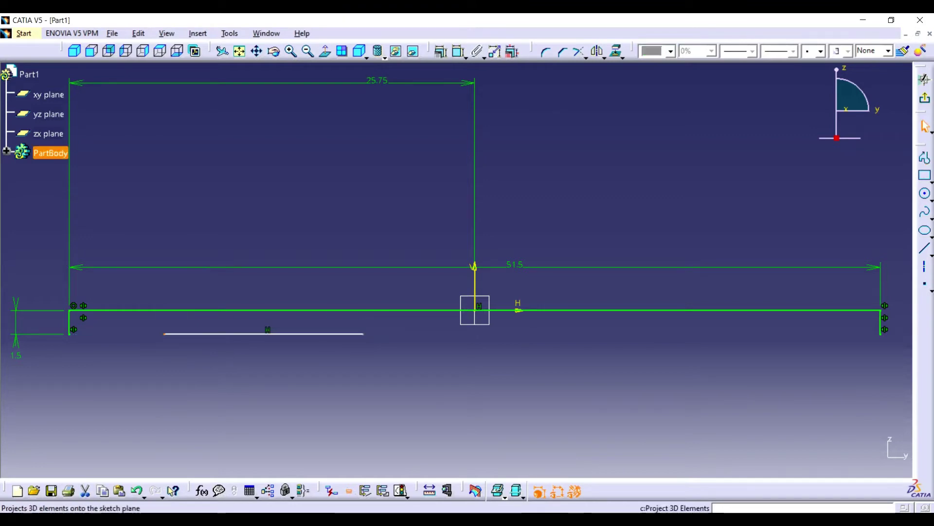
pyautogui.doubleClick(93, 402)
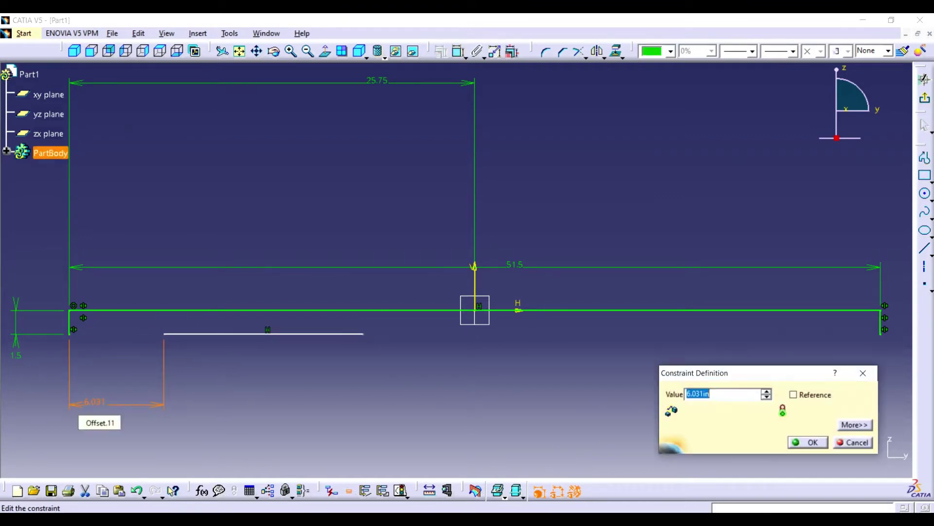
pyautogui.press('Return')
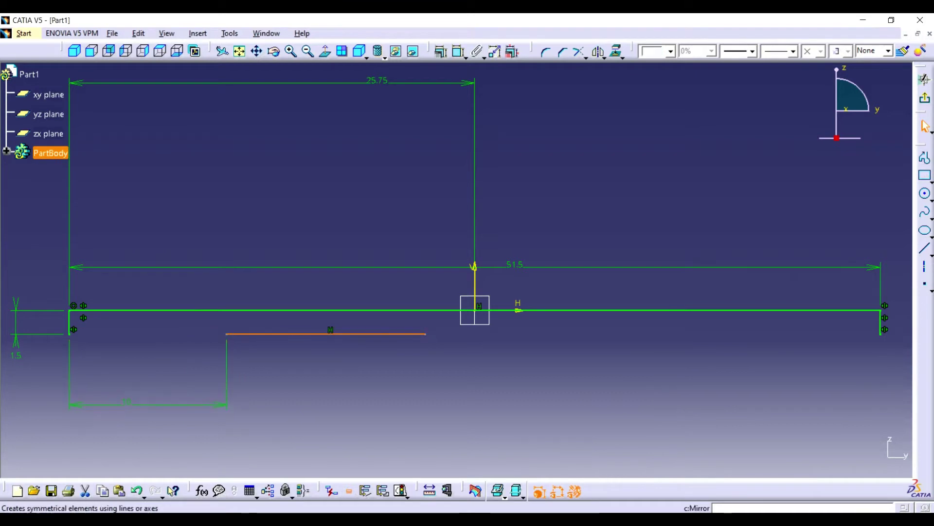
pyautogui.click(597, 50)
pyautogui.click(475, 287)
pyautogui.click(924, 158)
pyautogui.click(524, 334)
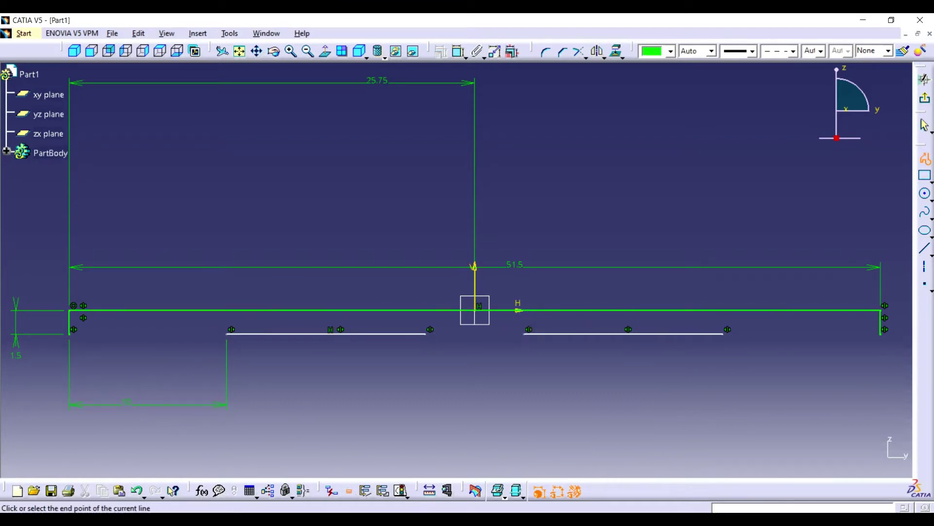
pyautogui.click(430, 334)
pyautogui.press('Escape')
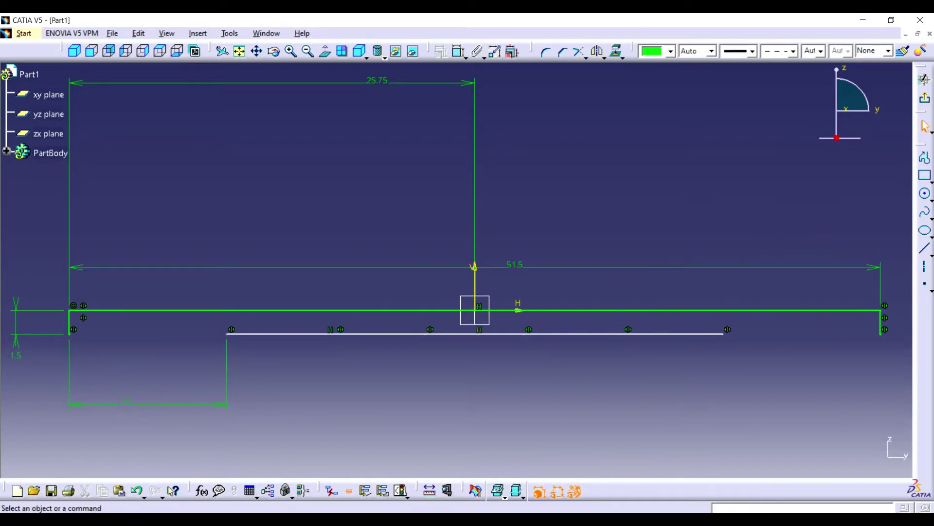
# Draw a three-point arc of radius 10 at the right end below the lines.
pyautogui.click(930, 199)
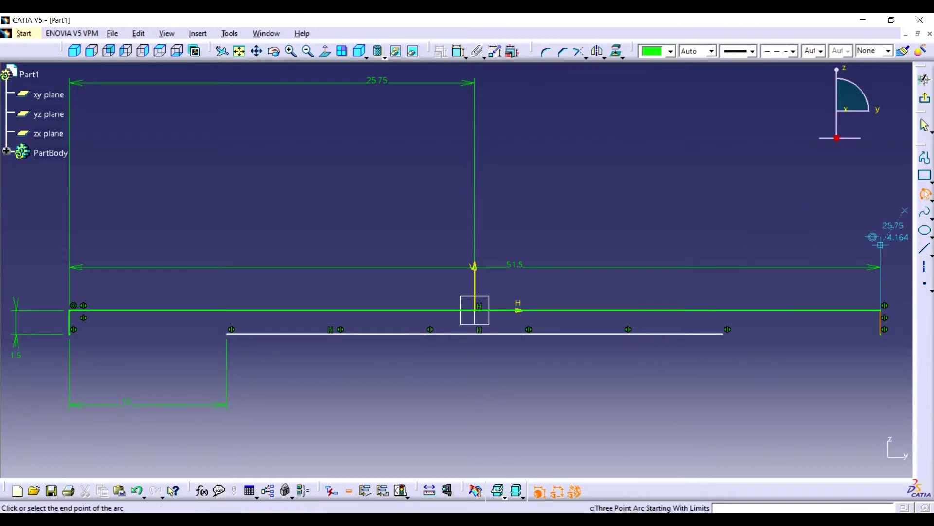
pyautogui.click(925, 193)
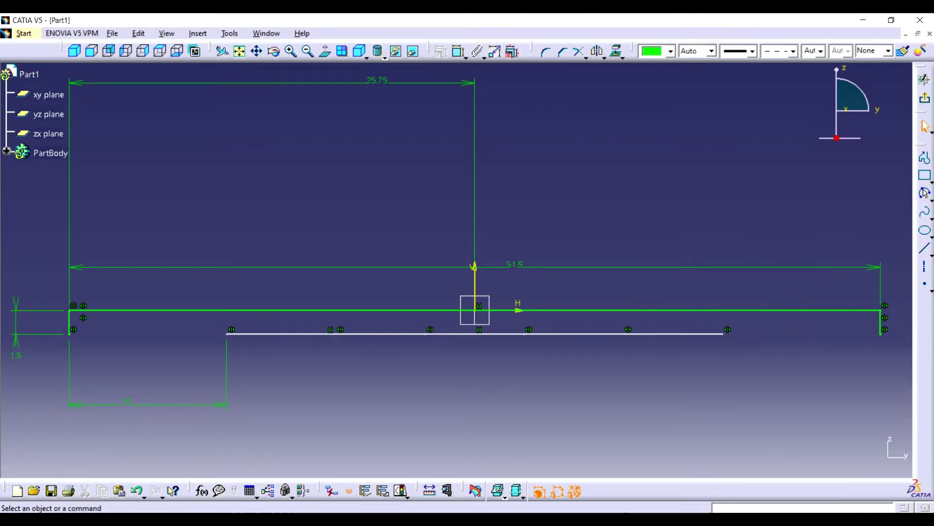
pyautogui.click(880, 334)
pyautogui.click(728, 334)
pyautogui.click(803, 355)
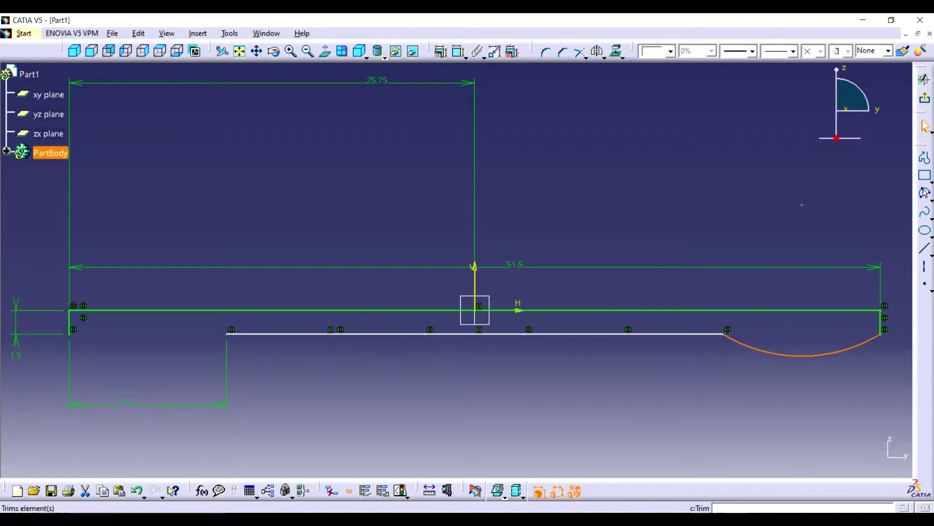
pyautogui.click(458, 51)
pyautogui.doubleClick(785, 229)
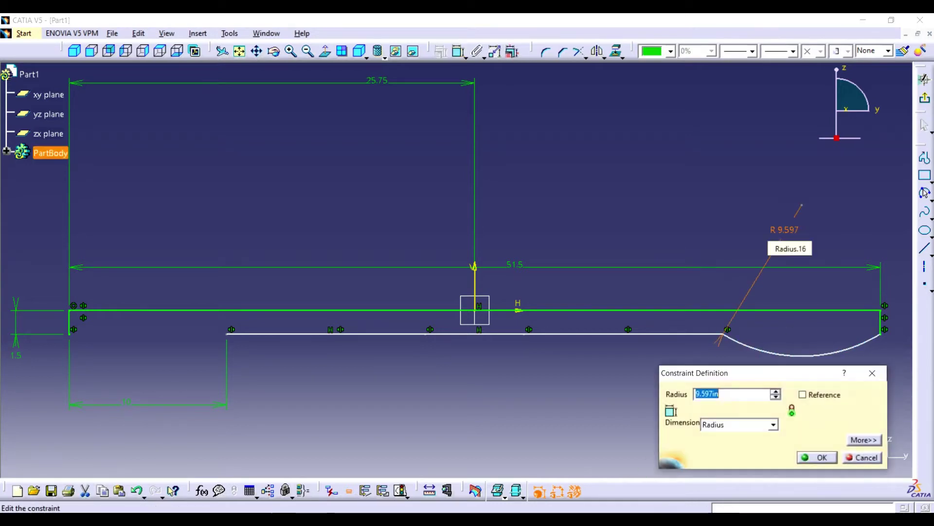
pyautogui.press('Return')
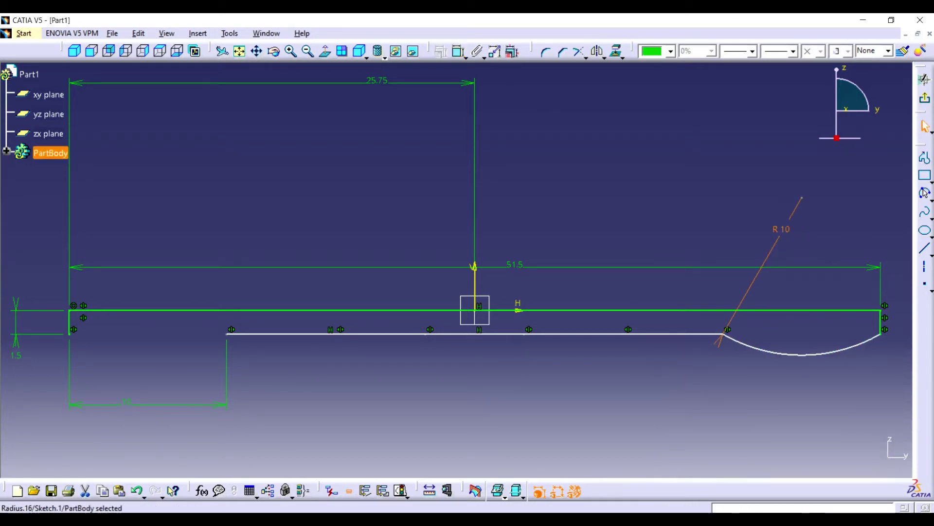
# Mirror the R10 arc onto the left end and begin a sketch analysis check.
pyautogui.click(597, 50)
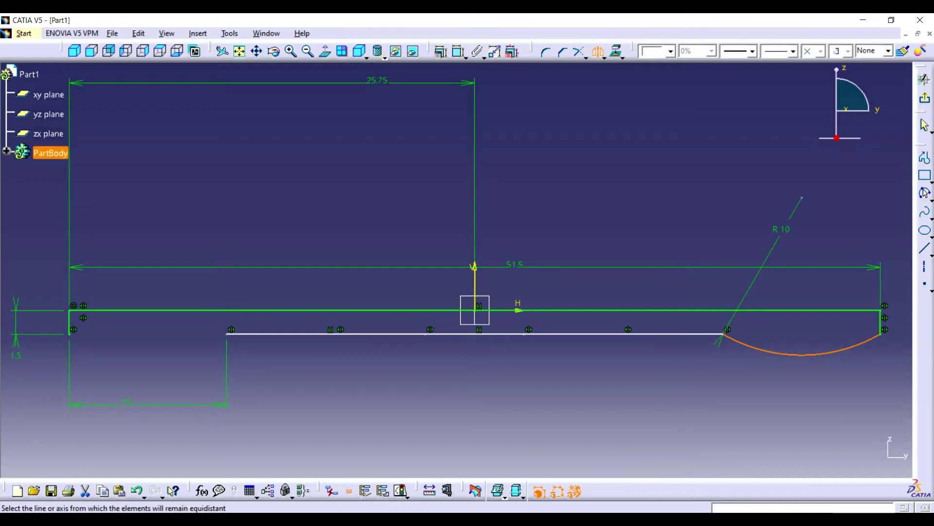
pyautogui.click(474, 287)
pyautogui.click(229, 33)
# Confirm the profile is closed, then draw a circle on the top edge near the left end.
pyautogui.click(260, 215)
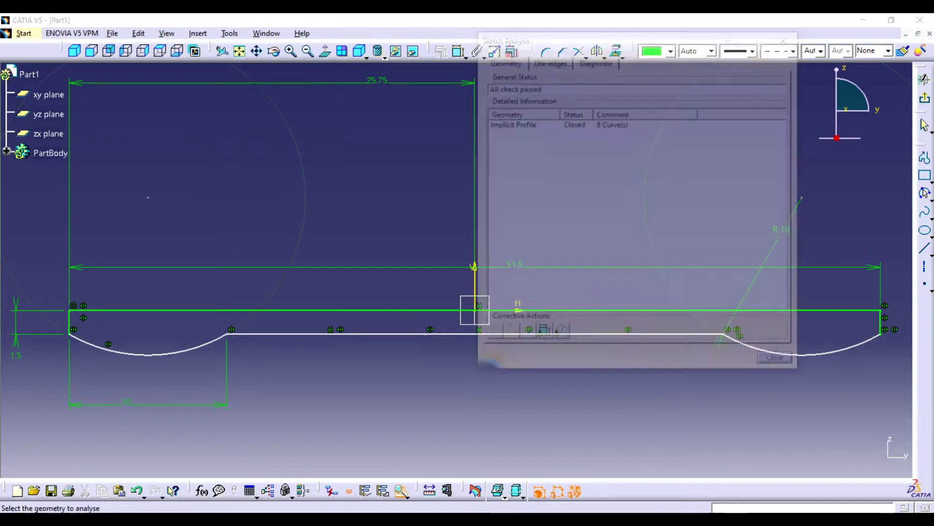
pyautogui.click(778, 363)
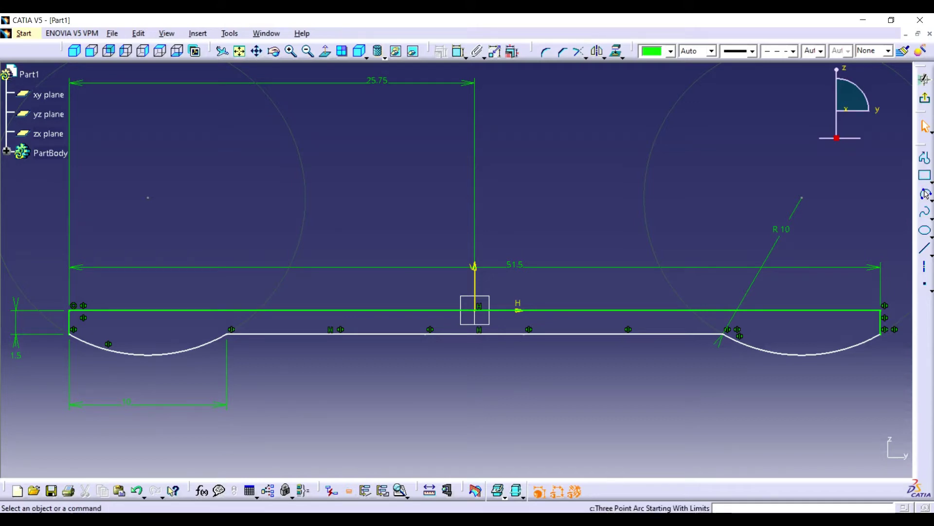
pyautogui.click(930, 198)
pyautogui.click(819, 202)
pyautogui.click(144, 310)
pyautogui.click(161, 310)
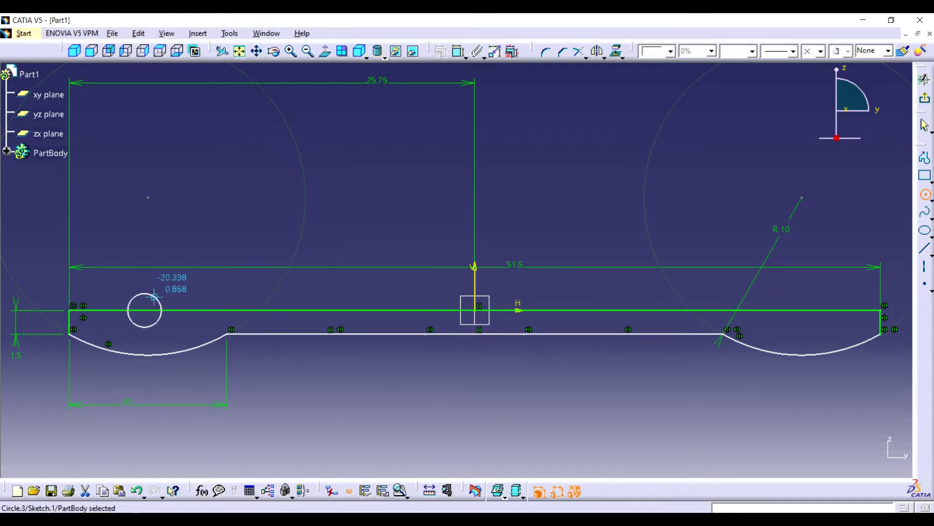
# Constrain the left circle to 1.5 diameter, 6.5 from the left end.
pyautogui.click(331, 491)
pyautogui.click(129, 317)
pyautogui.doubleClick(389, 184)
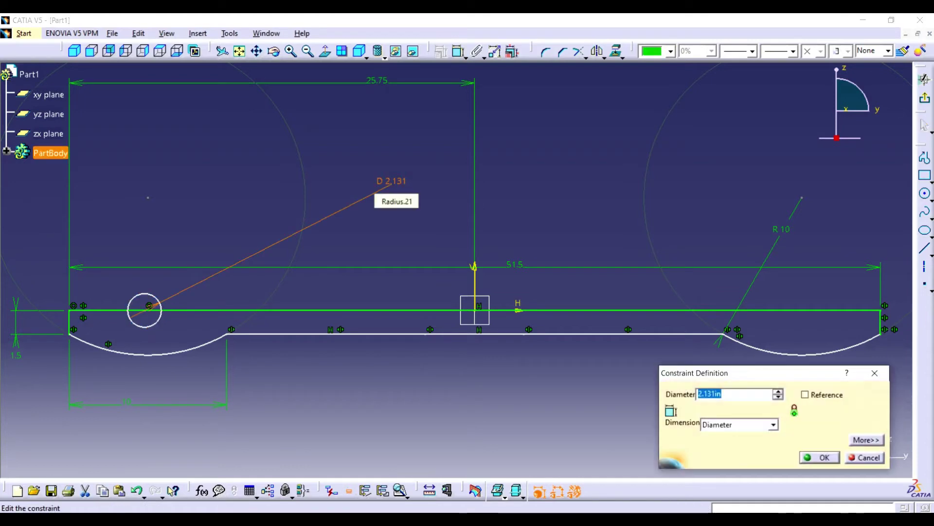
pyautogui.press('Return')
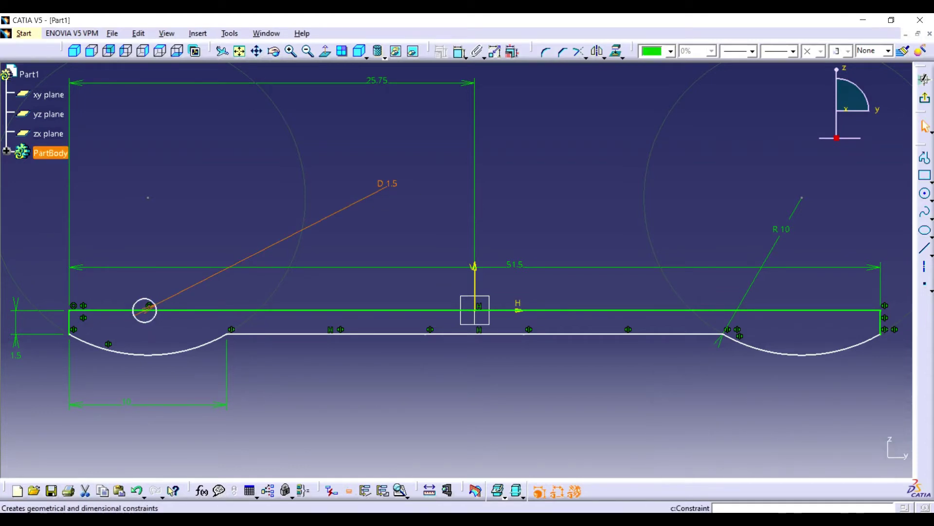
pyautogui.click(69, 318)
pyautogui.click(124, 151)
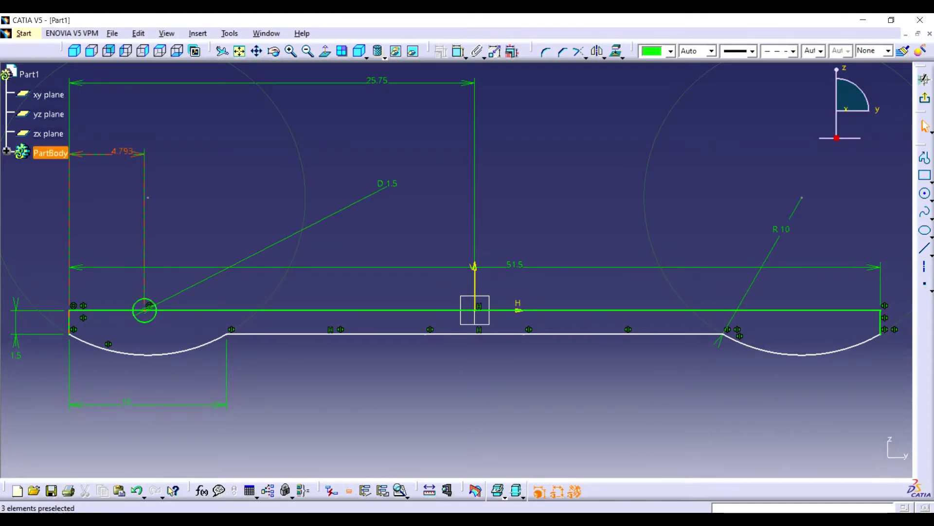
pyautogui.doubleClick(122, 152)
pyautogui.press('Return')
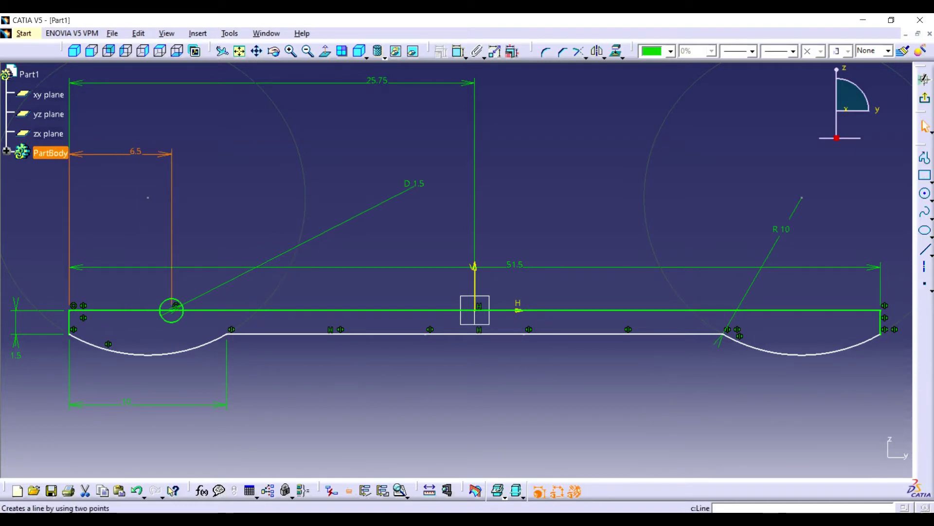
# Add a second 1.5-diameter circle on the top edge, 5 from the right end.
pyautogui.click(924, 193)
pyautogui.click(801, 310)
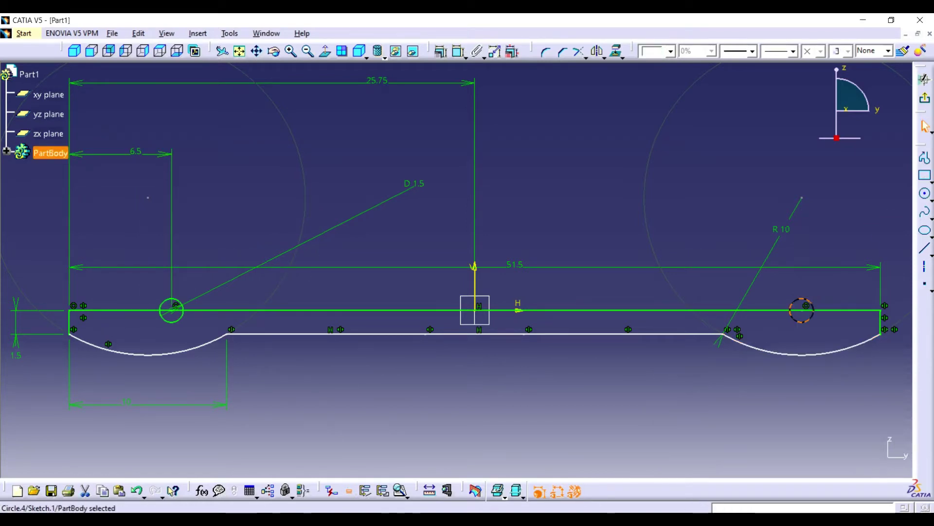
pyautogui.click(495, 51)
pyautogui.click(808, 301)
pyautogui.click(747, 159)
pyautogui.doubleClick(747, 159)
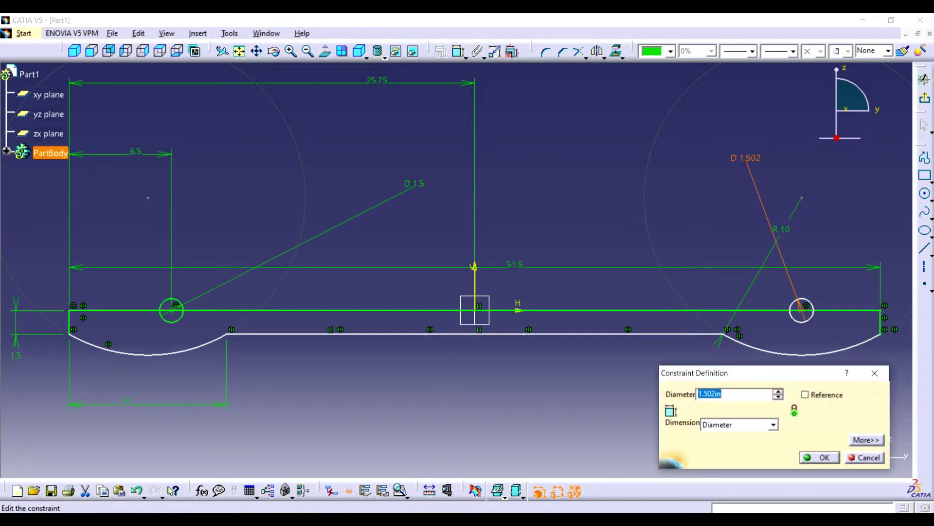
pyautogui.write('1.5')
pyautogui.press('Return')
pyautogui.press('Escape')
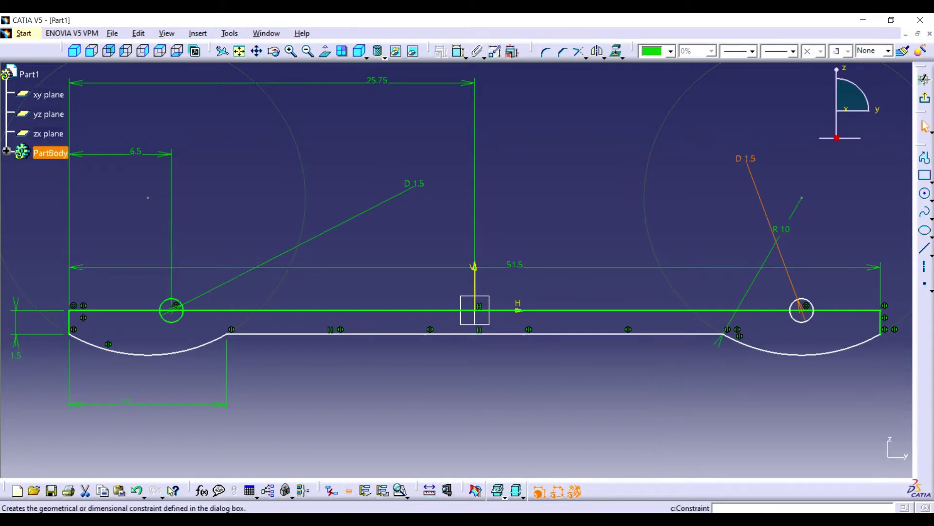
pyautogui.click(837, 174)
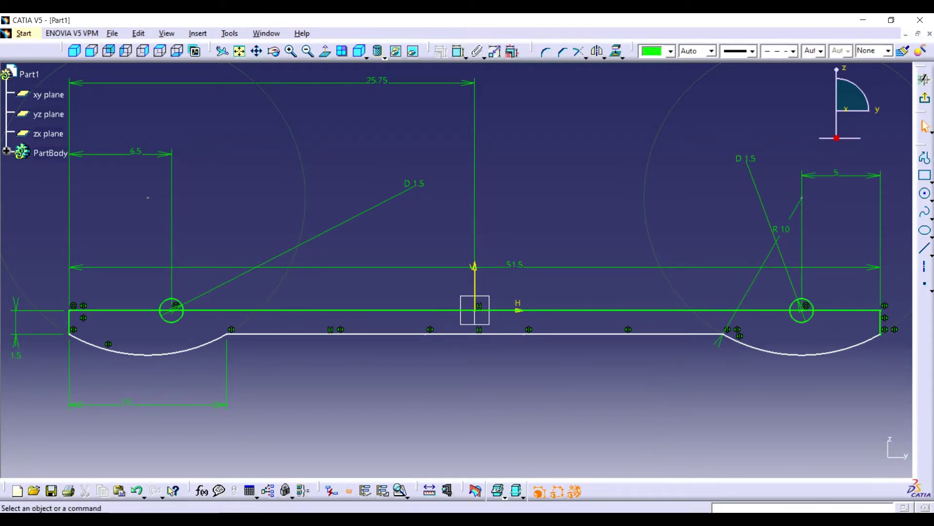
# Trim away the upper halves of both circles.
pyautogui.click(586, 57)
pyautogui.click(595, 112)
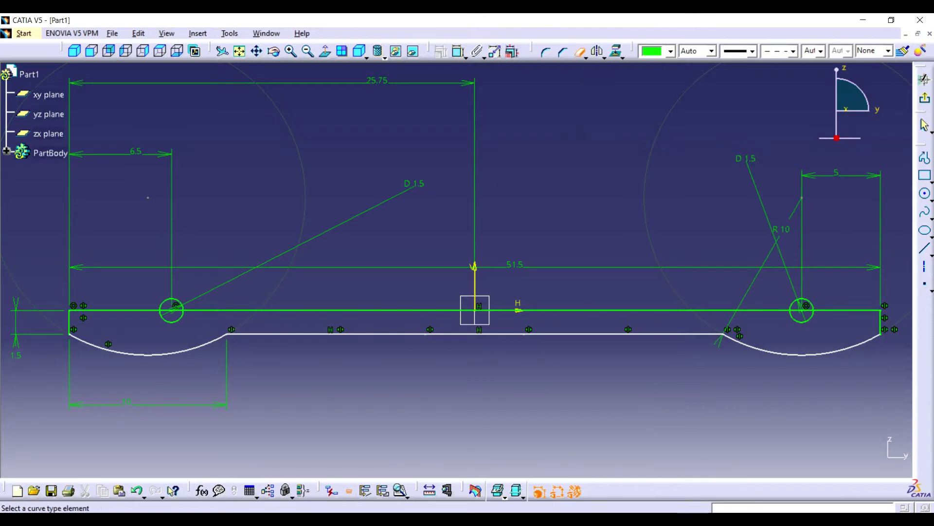
pyautogui.click(172, 298)
pyautogui.click(802, 299)
# Trim the top line inside both notches, accepting the dimension warning.
pyautogui.click(438, 310)
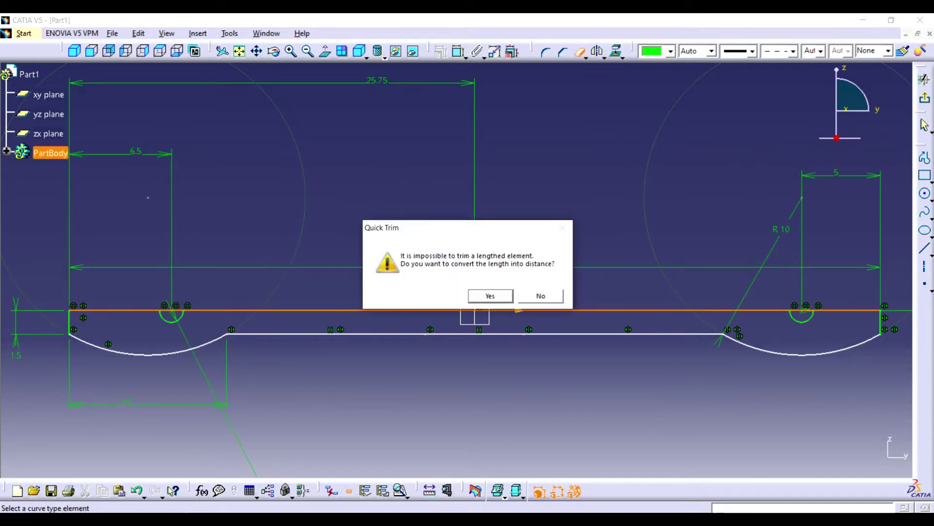
pyautogui.click(483, 293)
pyautogui.click(171, 310)
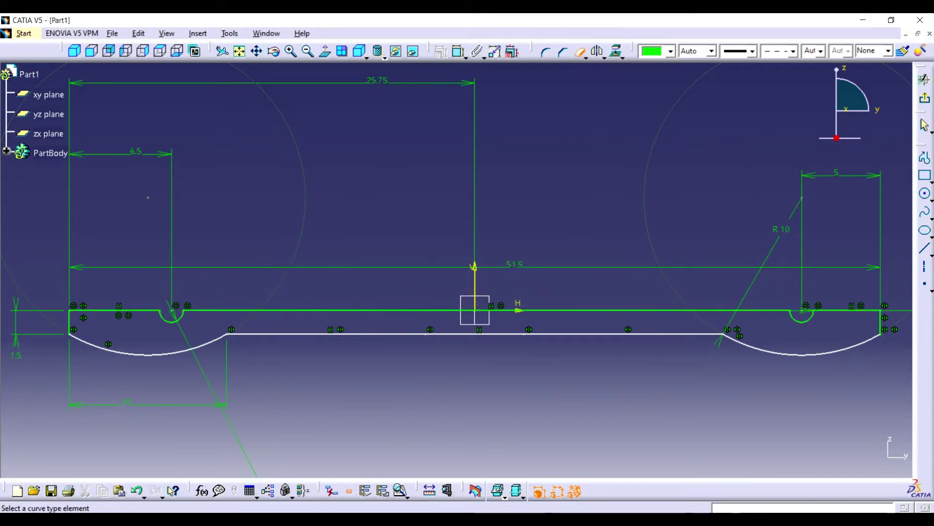
# Confirm the 12-curve notched profile is closed and exit the sketch.
pyautogui.click(166, 33)
pyautogui.moveTo(217, 92)
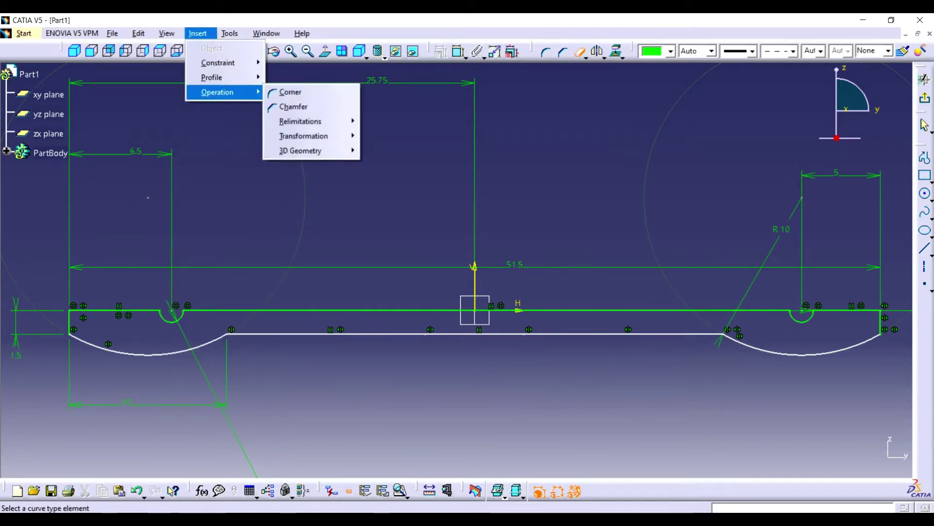
pyautogui.click(259, 215)
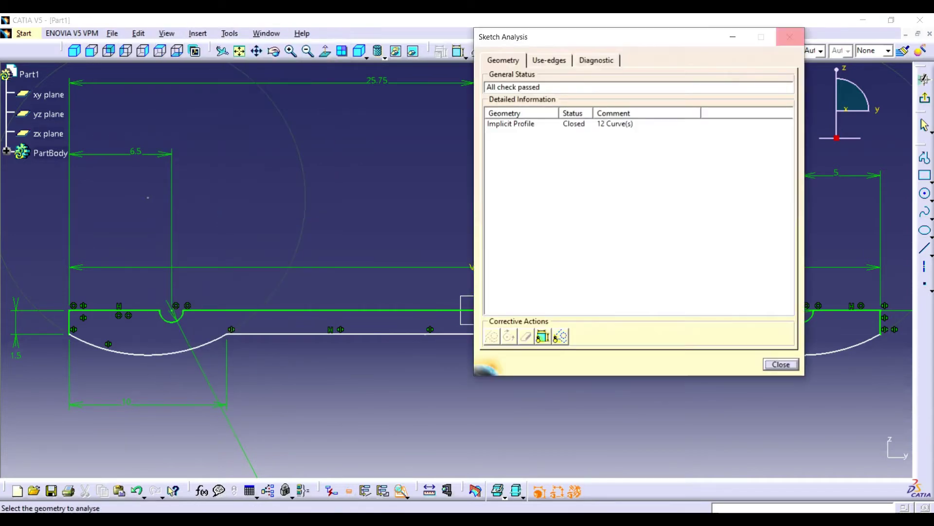
pyautogui.click(779, 361)
pyautogui.click(924, 79)
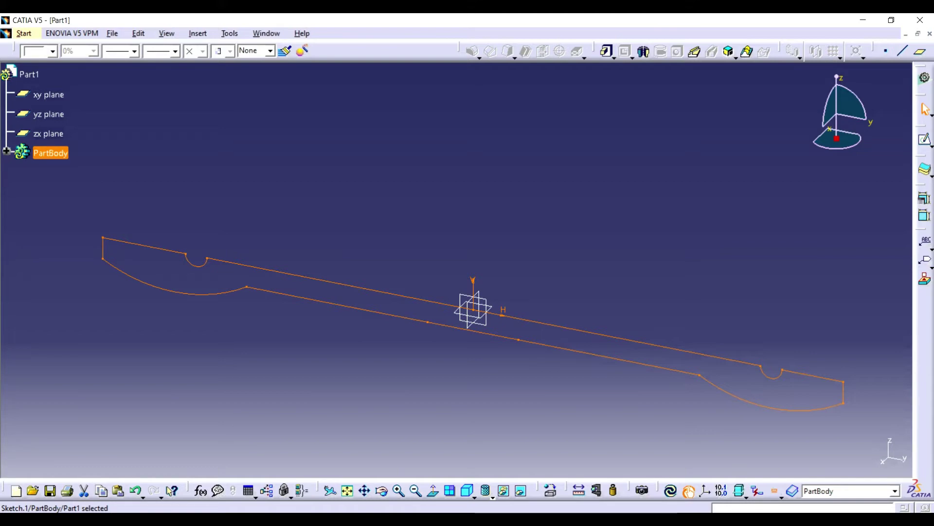
# Pad the profile 6 in with mirrored extent and sketch on its top face.
pyautogui.click(606, 50)
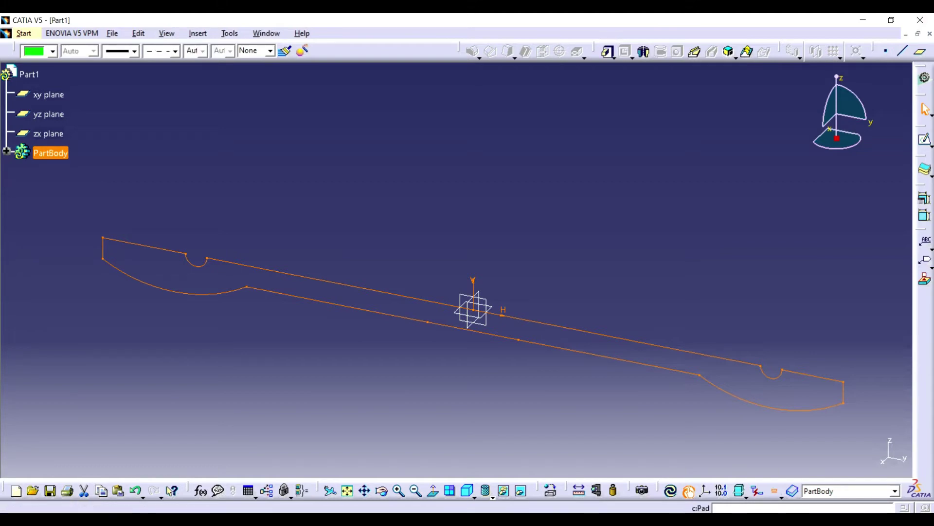
pyautogui.write('6')
pyautogui.click(750, 226)
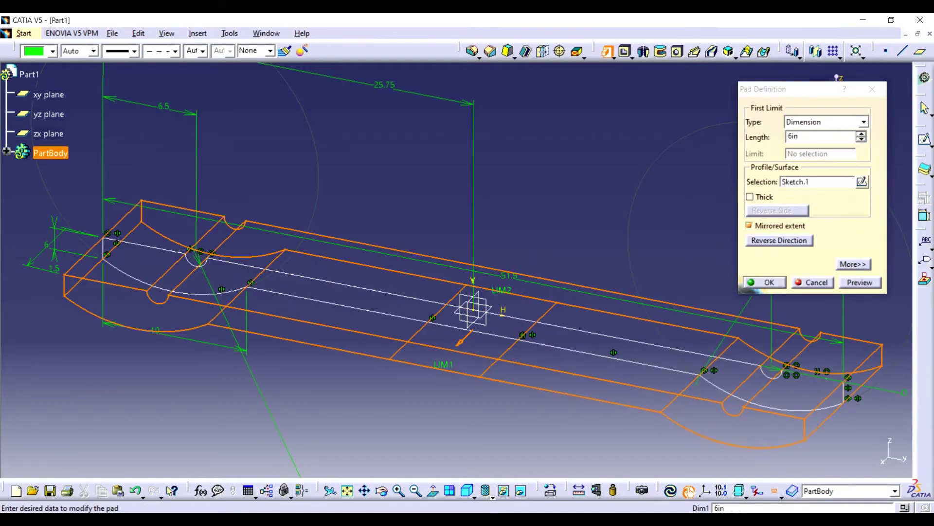
pyautogui.click(765, 282)
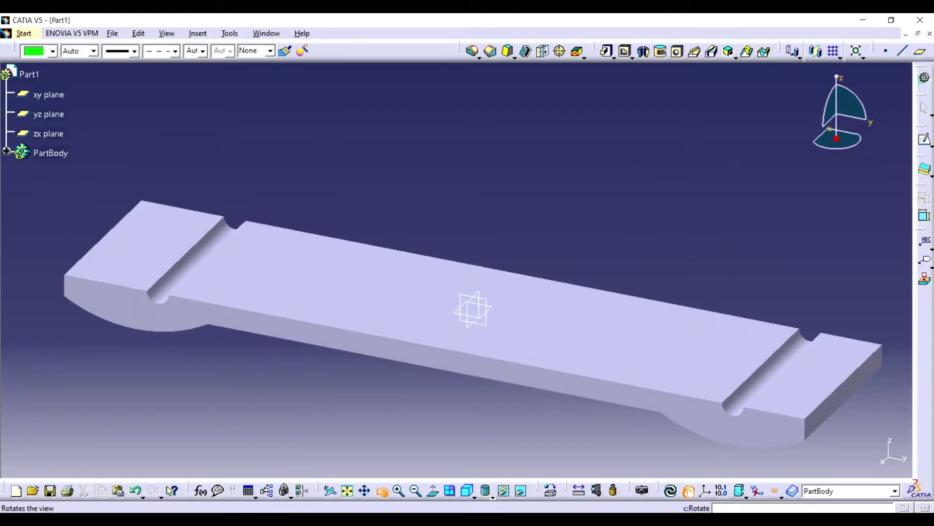
pyautogui.moveTo(467, 301)
pyautogui.mouseDown(button='middle')
pyautogui.moveTo(472, 292)
pyautogui.moveTo(473, 307)
pyautogui.mouseUp(button='middle')
pyautogui.click(473, 306)
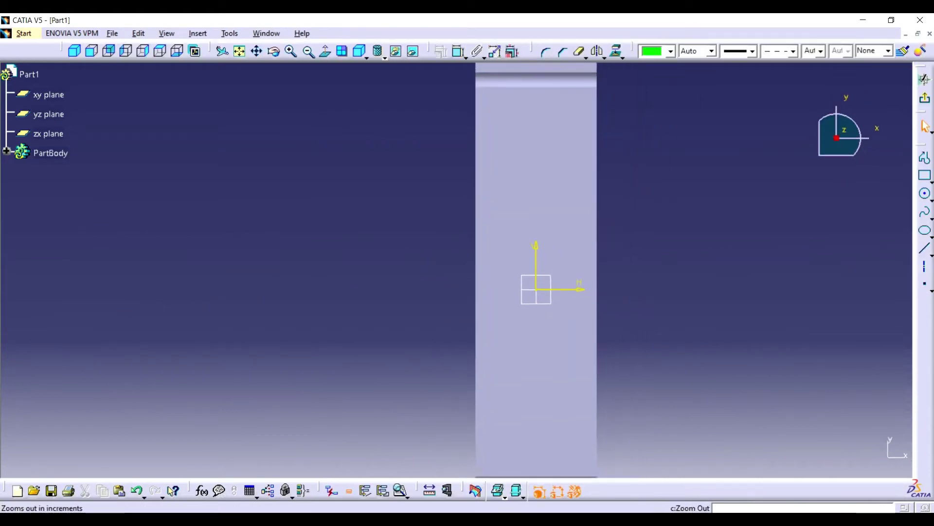
# Orient the view to the sketch plane and draw a rectangle centred on the origin.
pyautogui.click(359, 51)
pyautogui.click(377, 93)
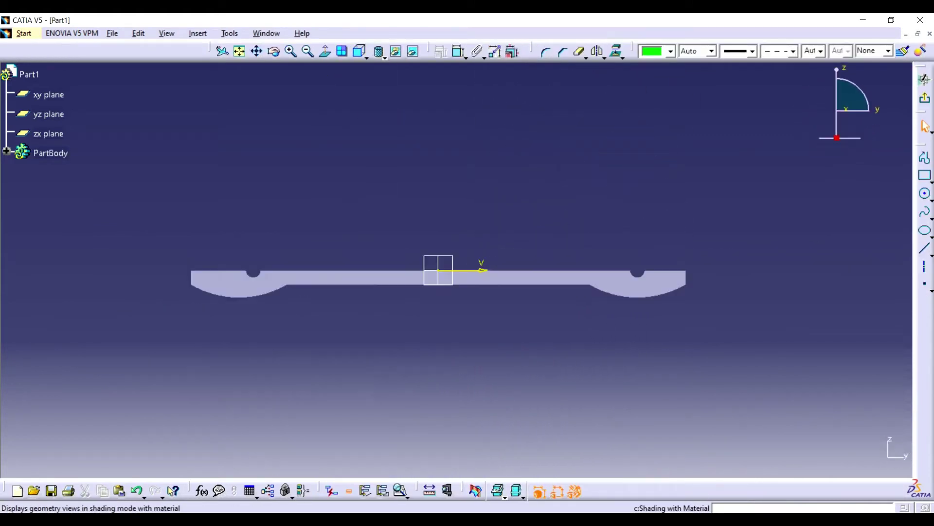
pyautogui.click(377, 51)
pyautogui.click(359, 51)
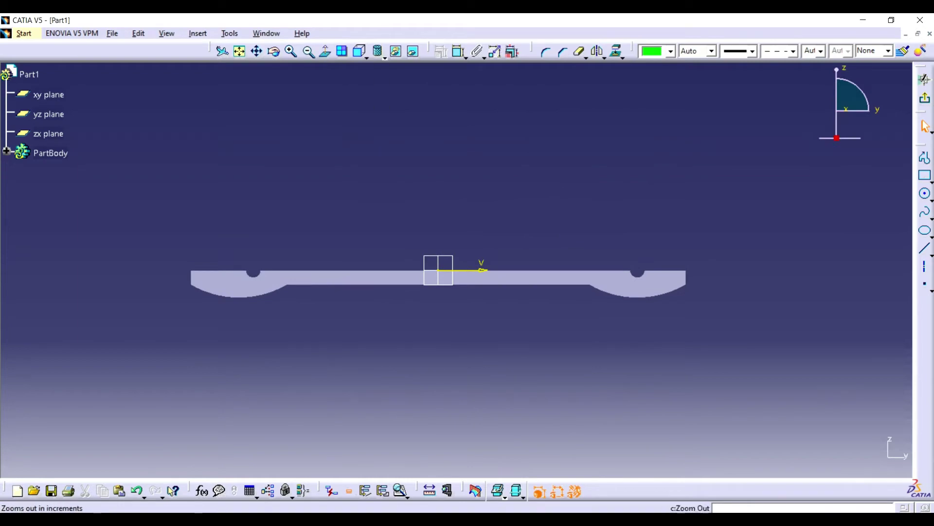
pyautogui.click(325, 51)
pyautogui.click(924, 175)
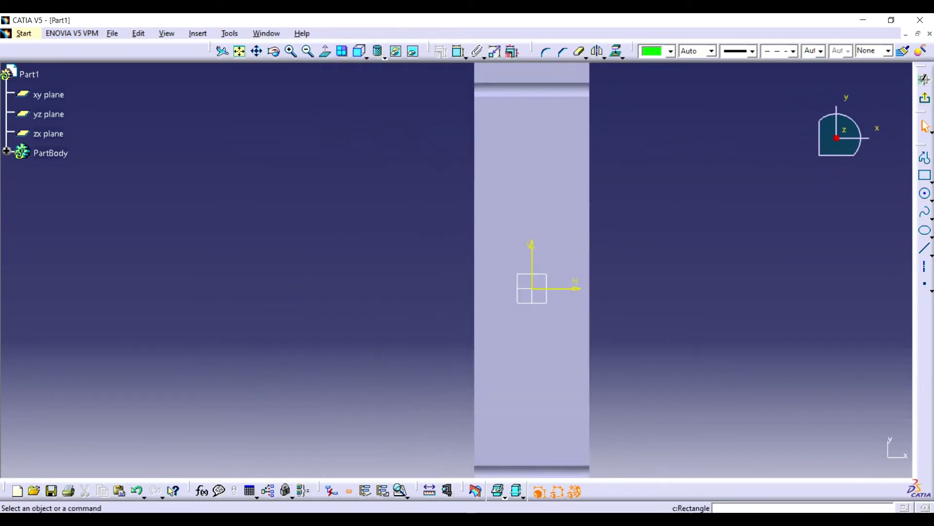
pyautogui.click(905, 185)
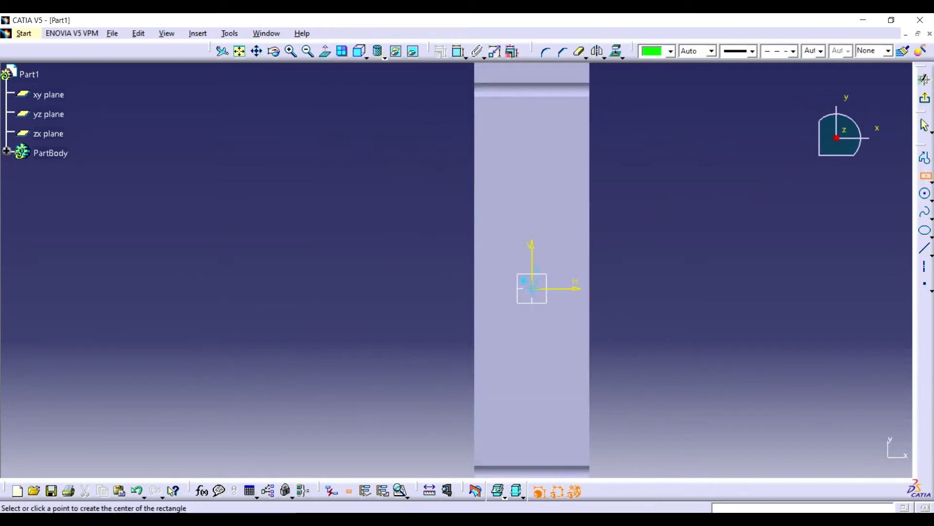
pyautogui.click(532, 288)
pyautogui.click(581, 155)
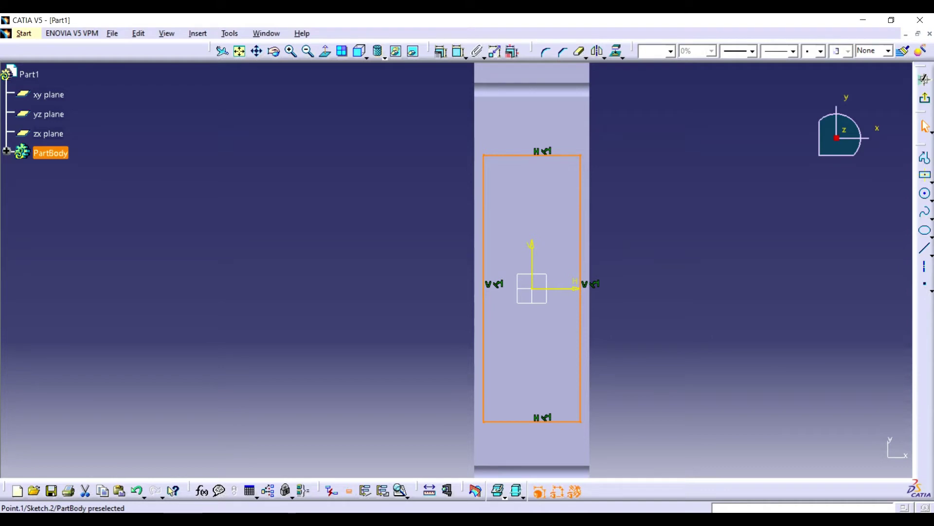
# Set the rectangle width to 9.
pyautogui.click(495, 51)
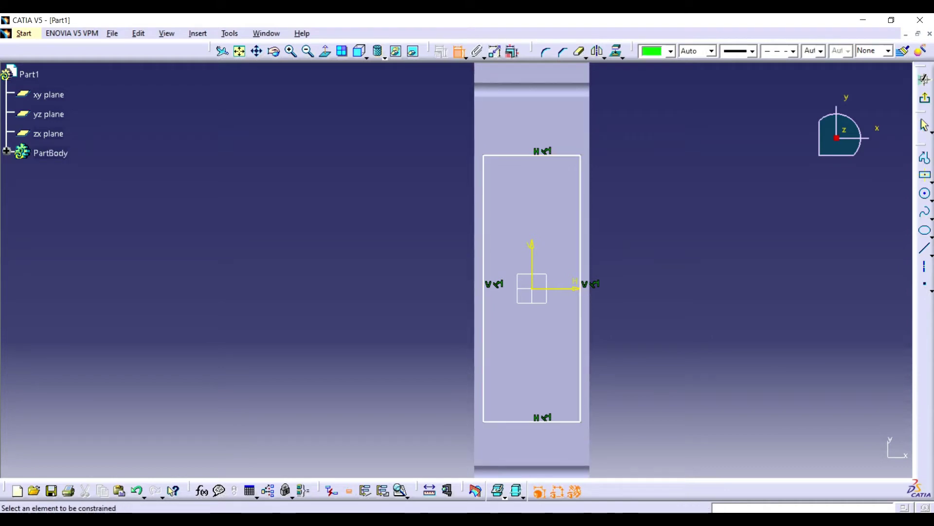
pyautogui.click(511, 155)
pyautogui.doubleClick(631, 116)
pyautogui.write('9in')
pyautogui.press('Return')
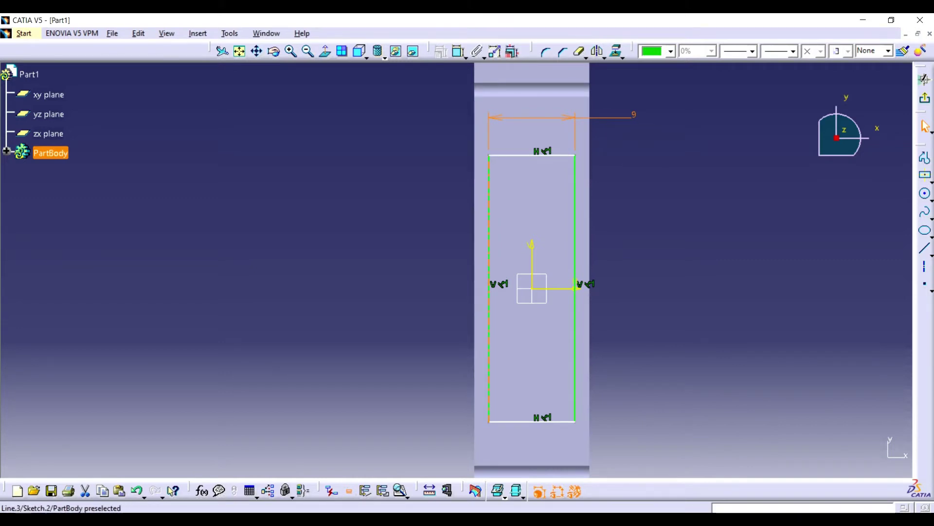
# Dimension the rectangle's left edge from the part edge, then delete that dimension.
pyautogui.click(489, 292)
pyautogui.click(331, 490)
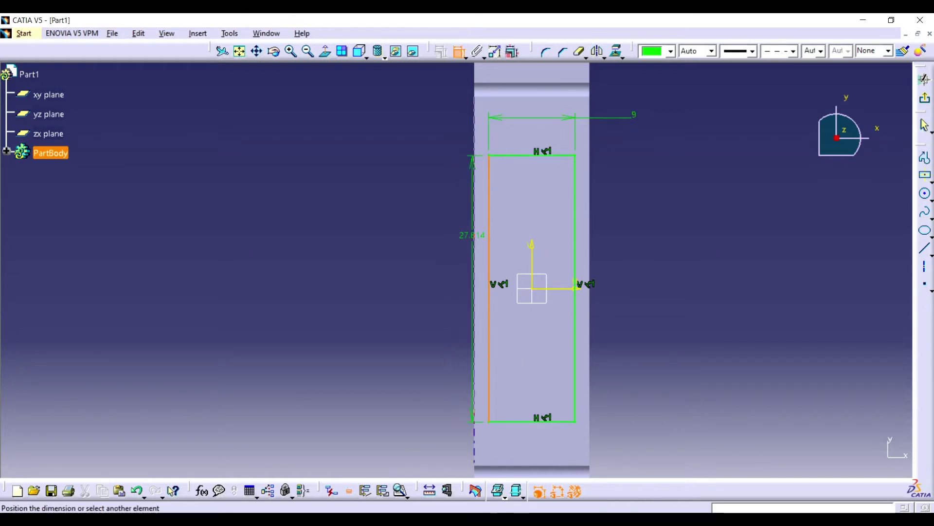
pyautogui.click(475, 238)
pyautogui.click(386, 250)
pyautogui.rightClick(438, 250)
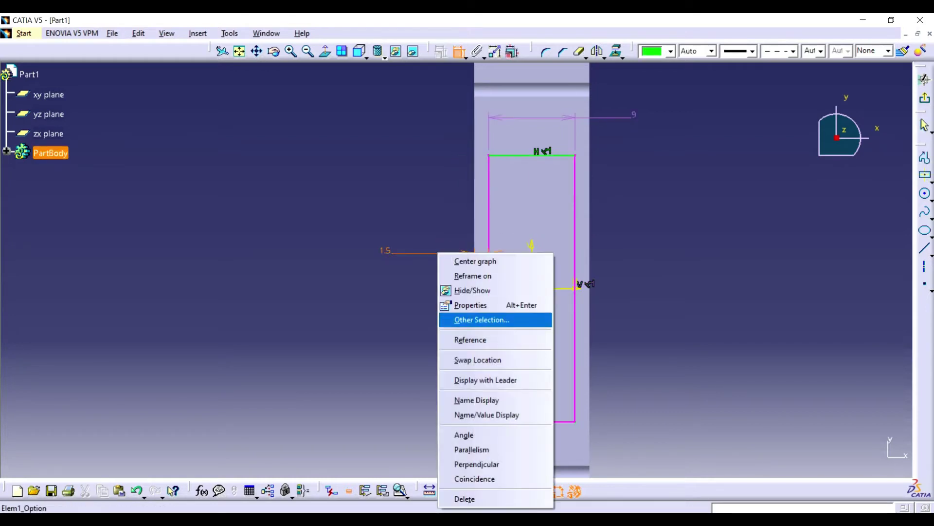
pyautogui.click(462, 496)
# Offset the rectangle's top line 1.5 from the part's end edge and remove a stray dimension.
pyautogui.click(554, 154)
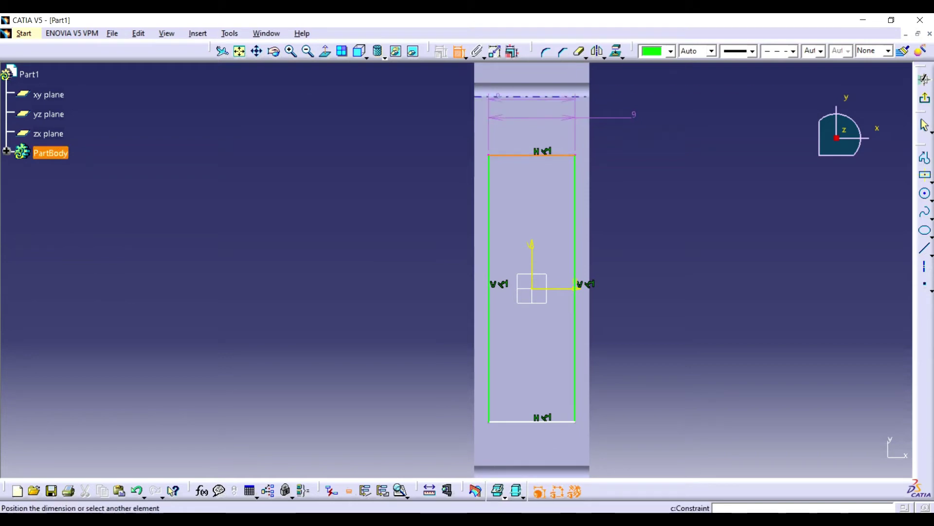
pyautogui.click(559, 96)
pyautogui.click(687, 126)
pyautogui.doubleClick(687, 125)
pyautogui.write('1.5')
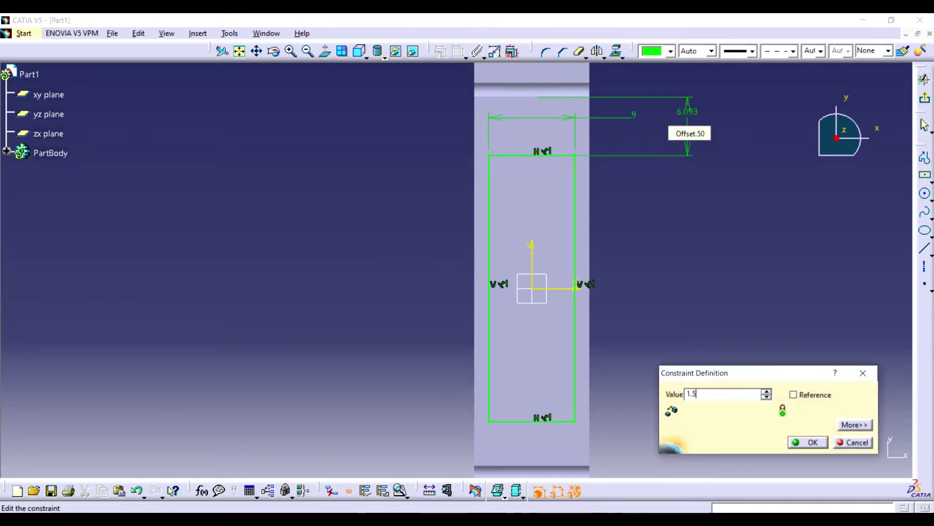
pyautogui.press('Return')
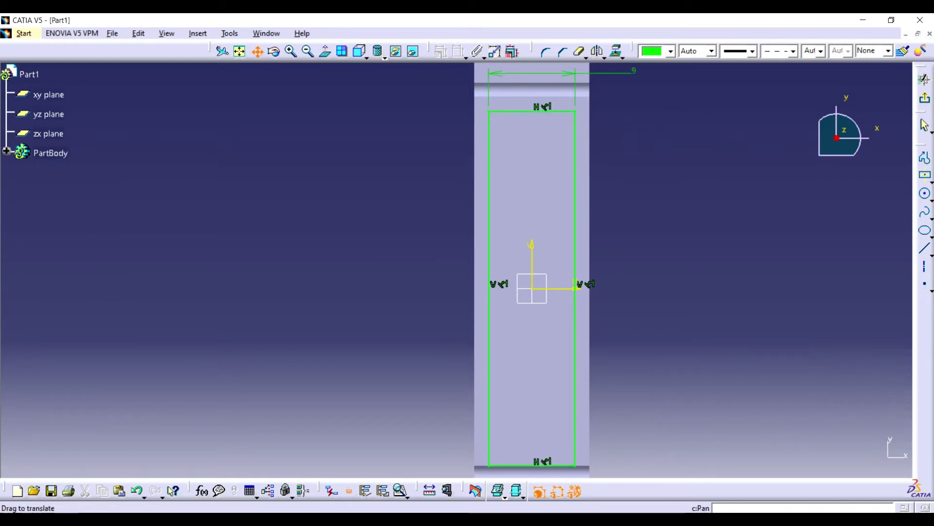
pyautogui.moveTo(529, 464); pyautogui.dragTo(487, 380, button='middle')
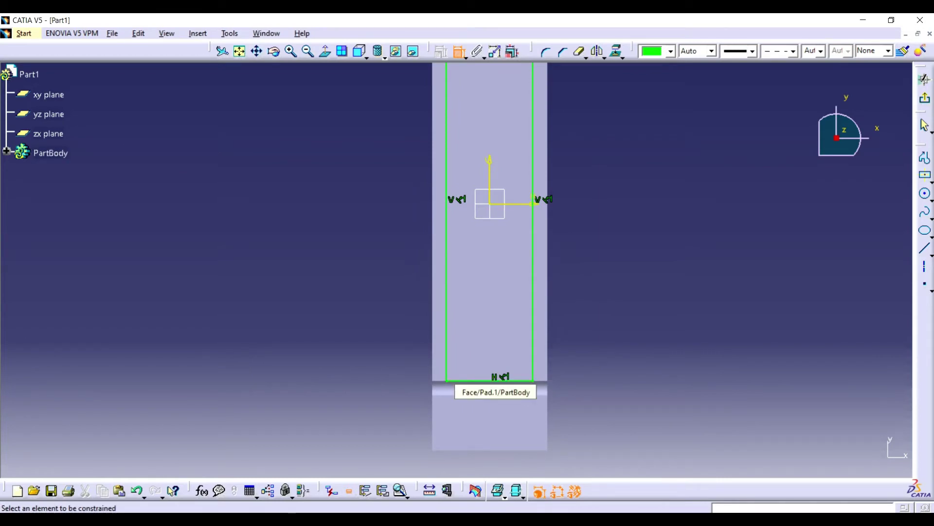
pyautogui.moveTo(487, 205); pyautogui.dragTo(484, 380, button='middle')
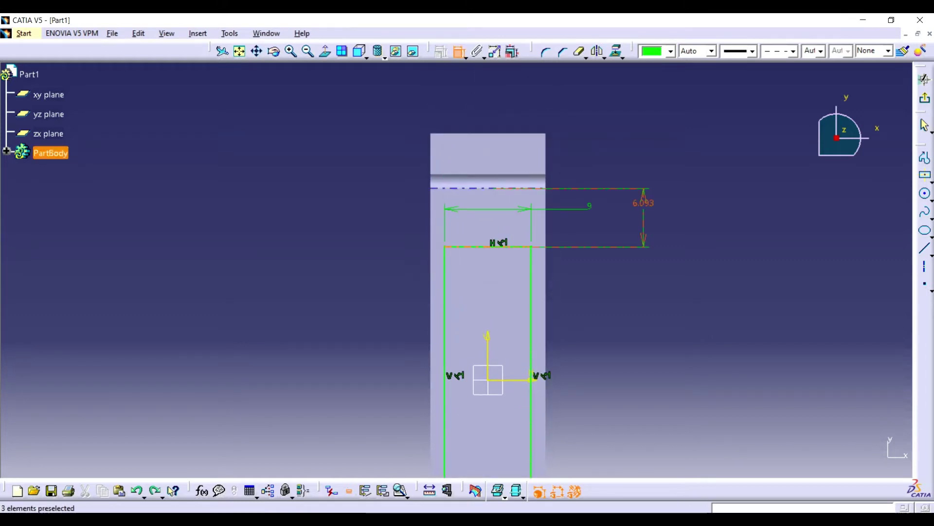
pyautogui.rightClick(642, 200)
pyautogui.click(691, 449)
# Re-dimension the top line 1.5 from the part's top edge, then exit the sketch.
pyautogui.click(487, 133)
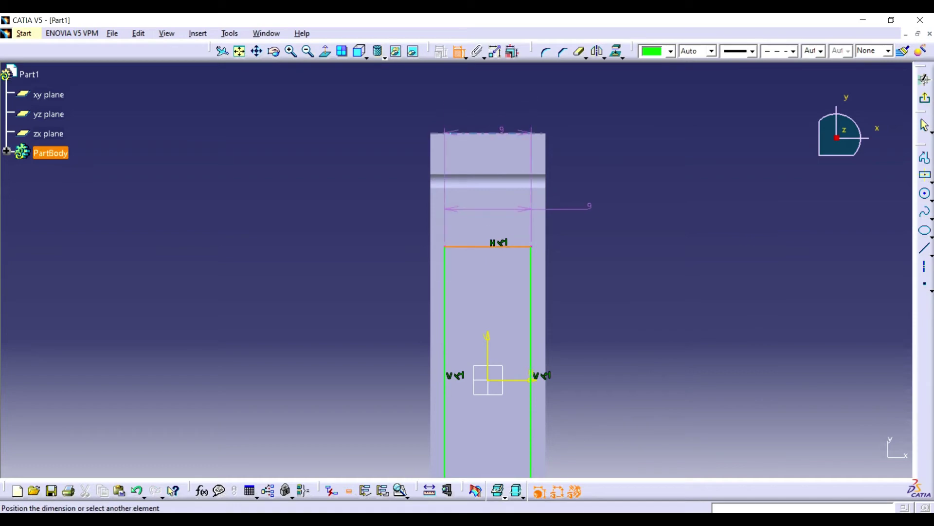
pyautogui.click(511, 246)
pyautogui.rightClick(689, 133)
pyautogui.click(683, 189)
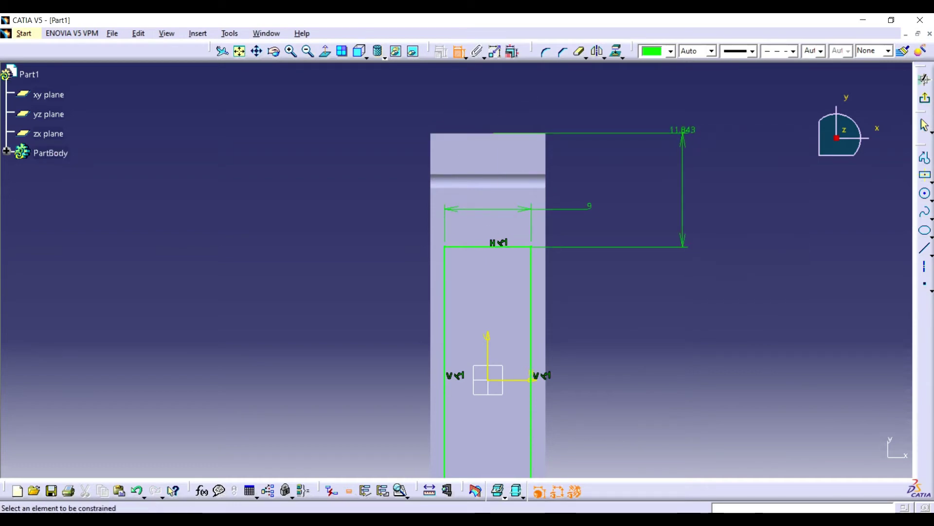
pyautogui.doubleClick(682, 142)
pyautogui.write('5')
pyautogui.press('Return')
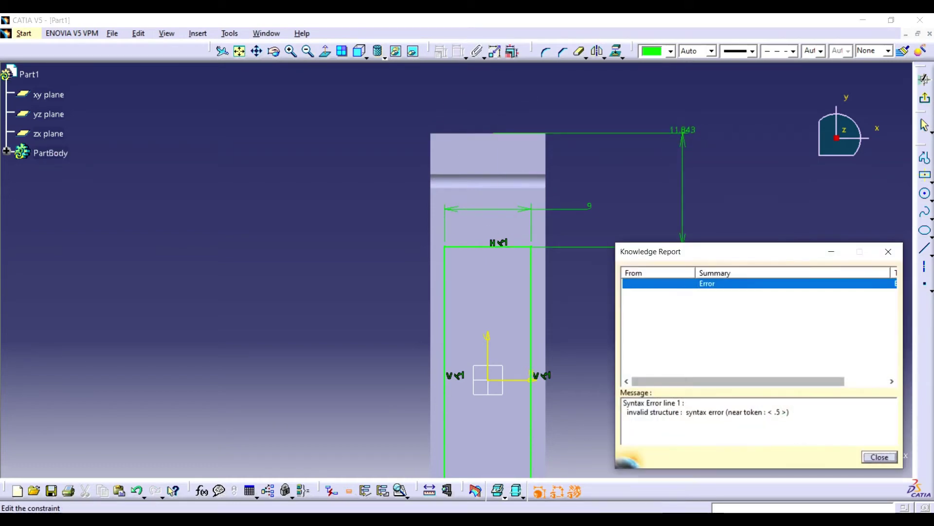
pyautogui.press('Return')
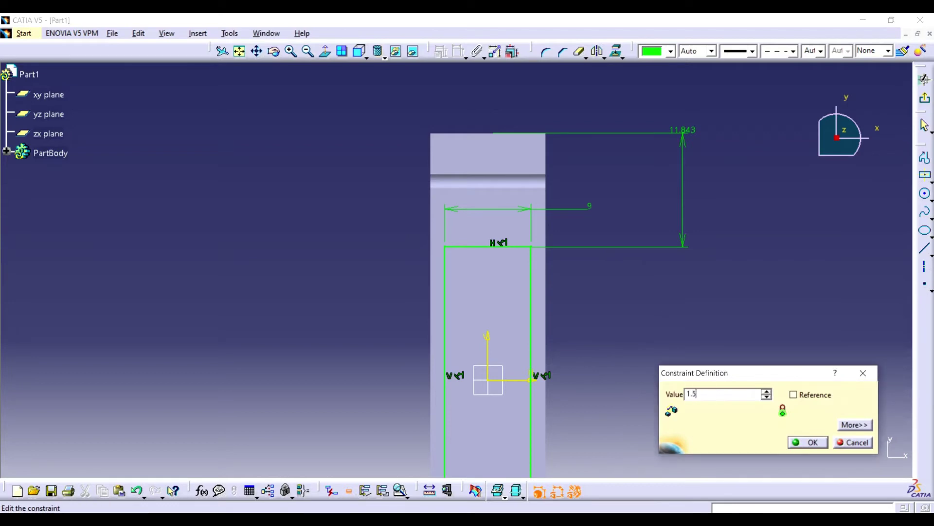
pyautogui.press('Return')
pyautogui.click(925, 79)
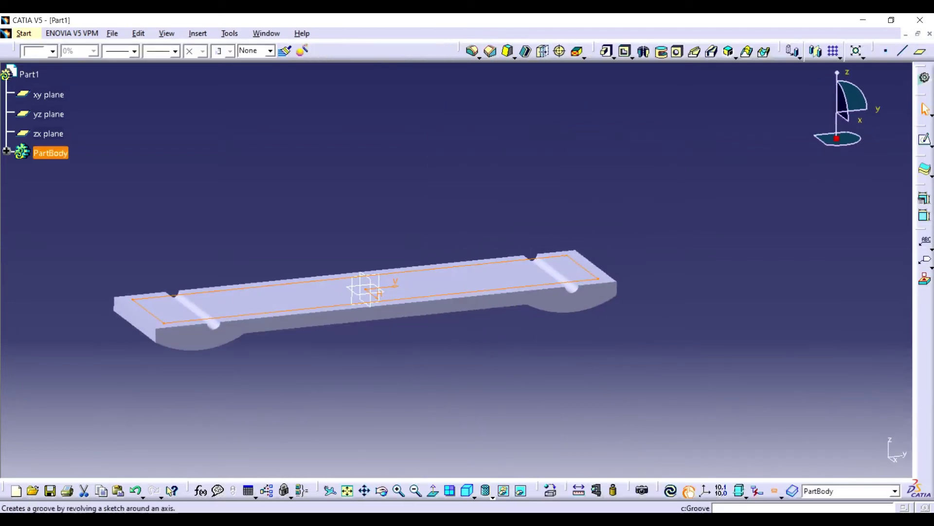
# Pocket the rectangle sketch through the plate, then orbit and pick the frame's side face.
pyautogui.click(624, 51)
pyautogui.click(766, 280)
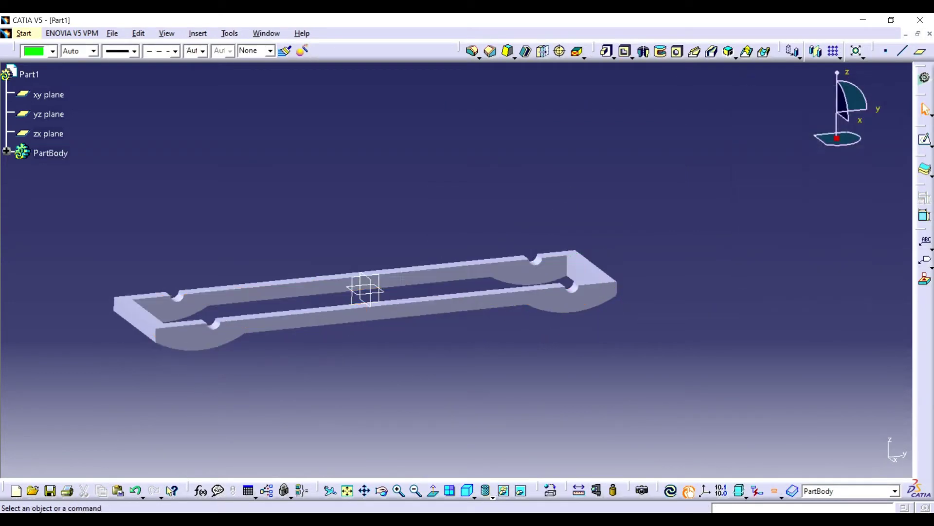
pyautogui.click(382, 491)
pyautogui.moveTo(486, 292); pyautogui.dragTo(438, 340)
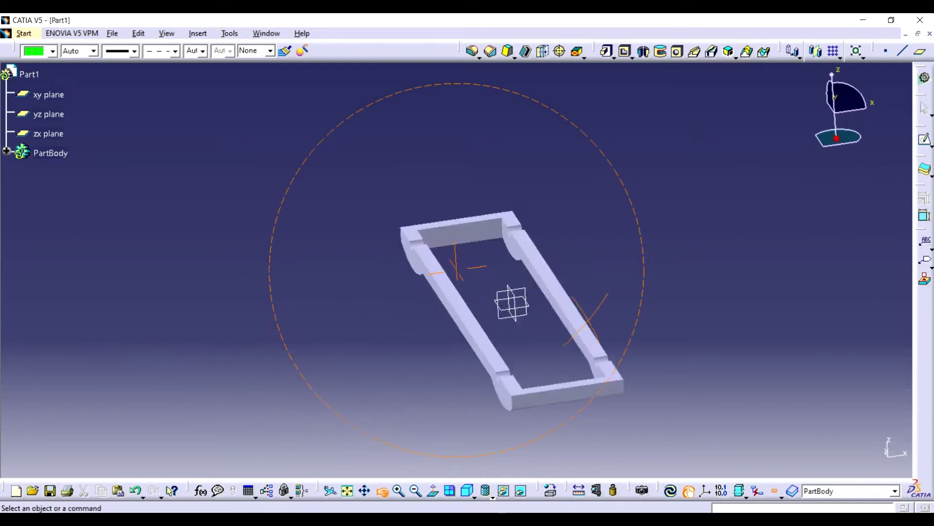
pyautogui.moveTo(486, 292); pyautogui.dragTo(378, 241)
pyautogui.click(378, 243)
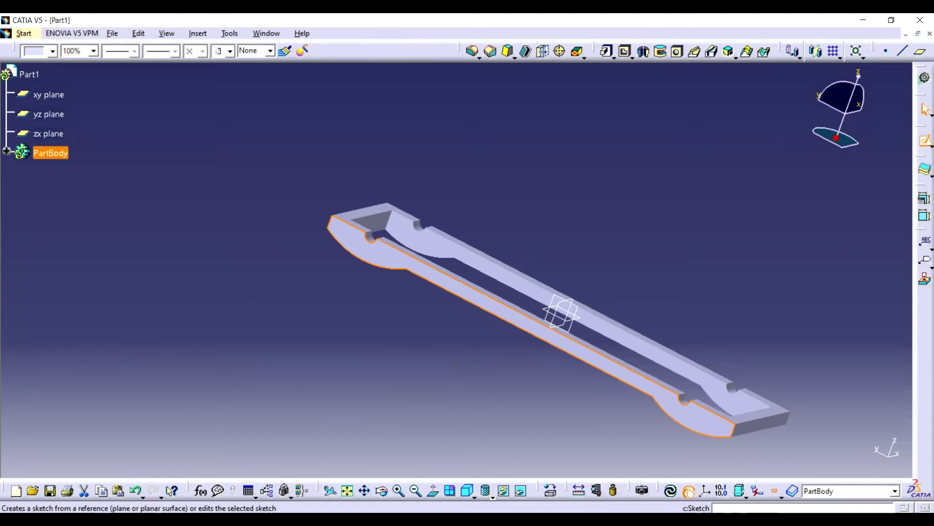
# Open a sketch on the side face and draw a centered rectangle on the profile.
pyautogui.click(925, 139)
pyautogui.click(290, 52)
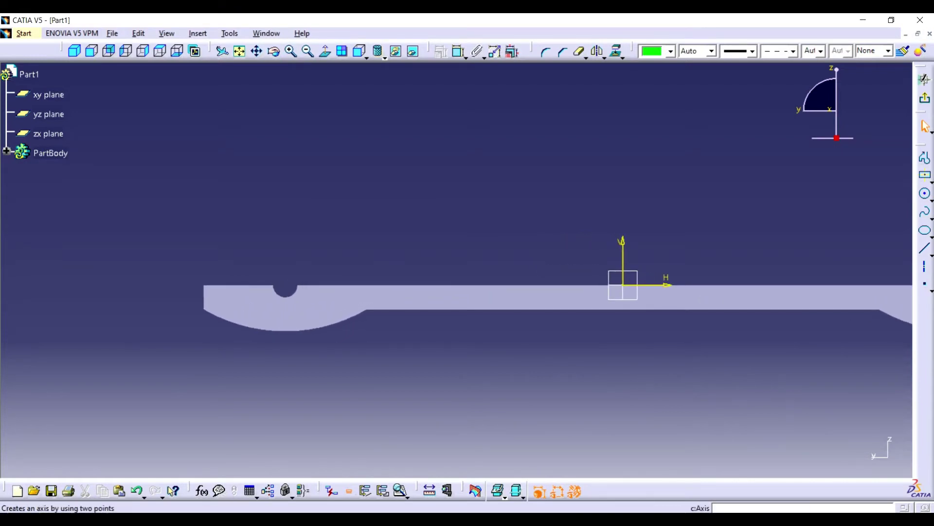
pyautogui.click(925, 175)
pyautogui.click(545, 298)
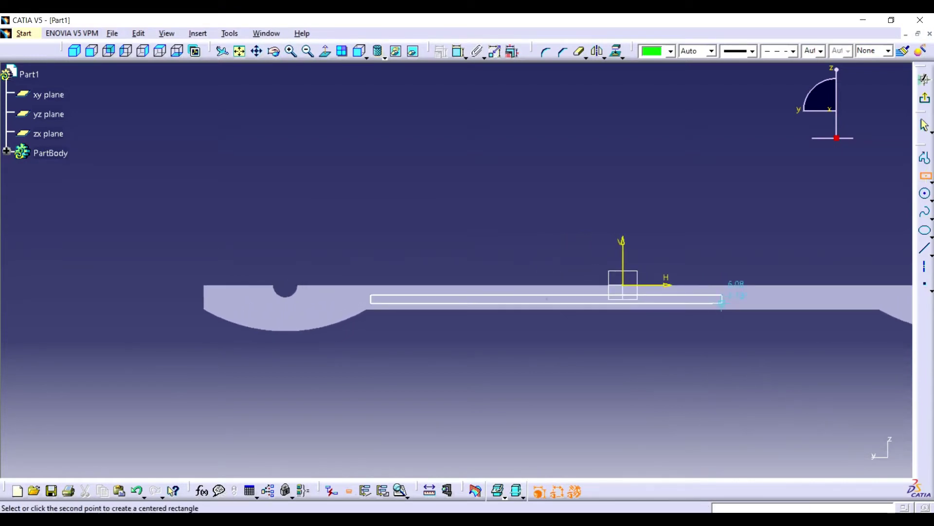
pyautogui.click(747, 291)
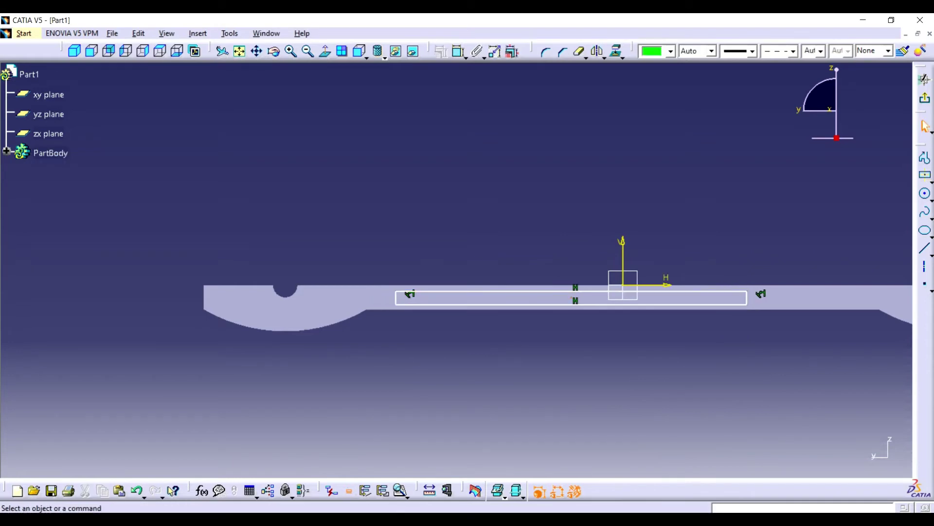
# Dimension the rectangle's left edge from the part's left end.
pyautogui.click(459, 51)
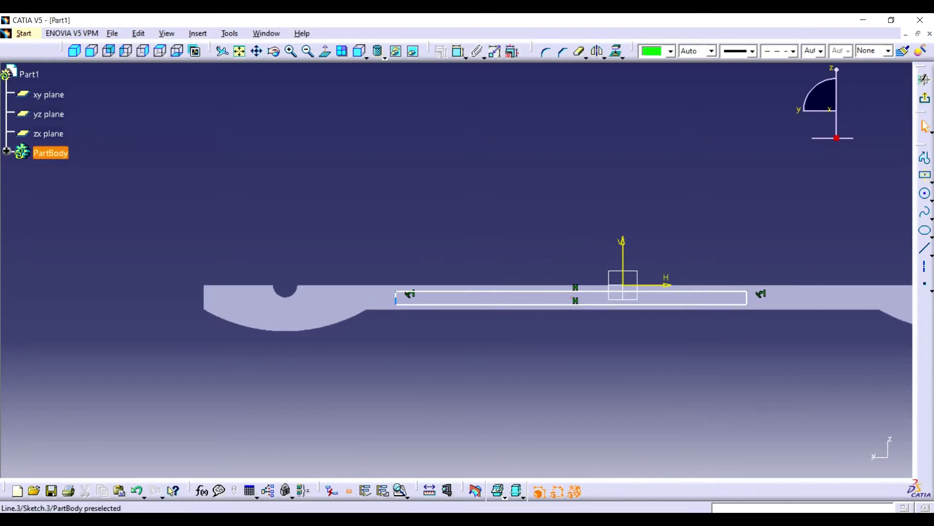
pyautogui.click(395, 298)
pyautogui.click(204, 298)
pyautogui.click(218, 157)
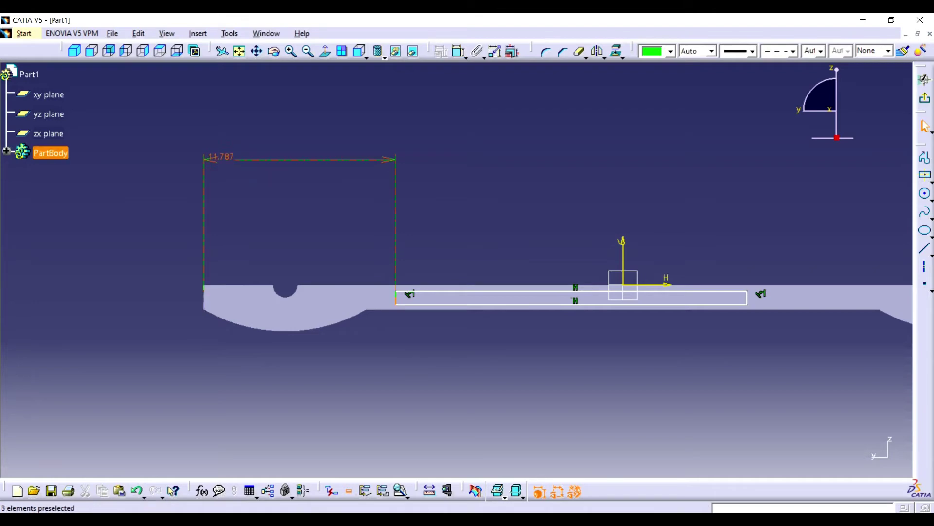
pyautogui.doubleClick(219, 159)
pyautogui.write('15.5')
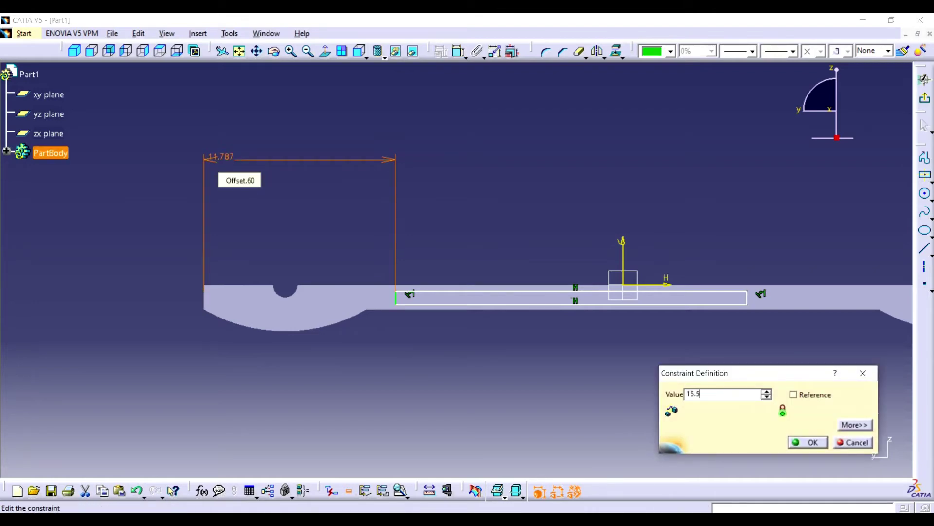
pyautogui.press('Return')
pyautogui.click(239, 50)
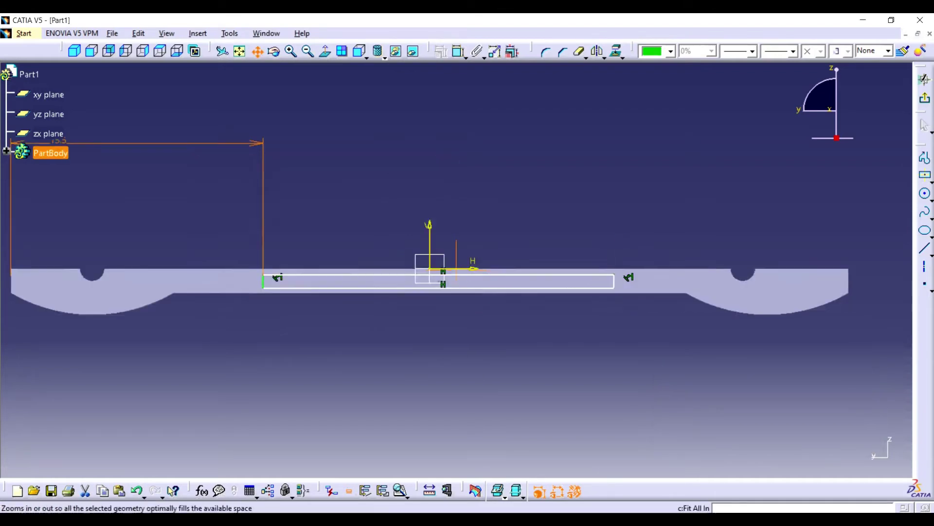
# Dimension the rectangle's right edge 26 from the part's right end.
pyautogui.click(459, 51)
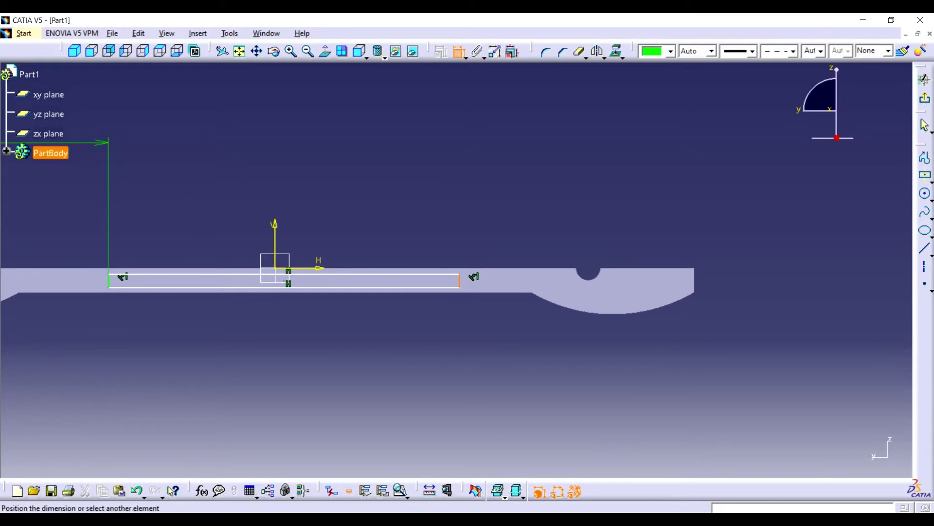
pyautogui.click(694, 282)
pyautogui.click(686, 155)
pyautogui.doubleClick(686, 155)
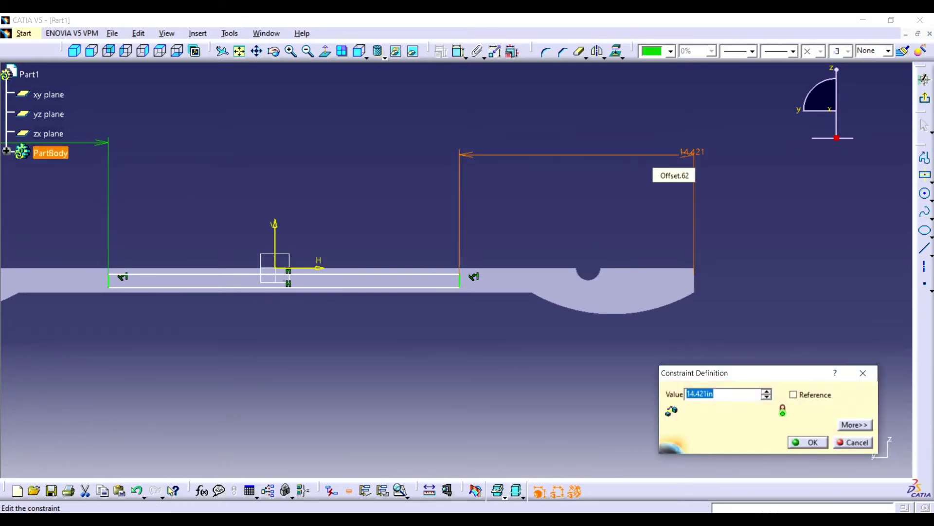
pyautogui.press('Return')
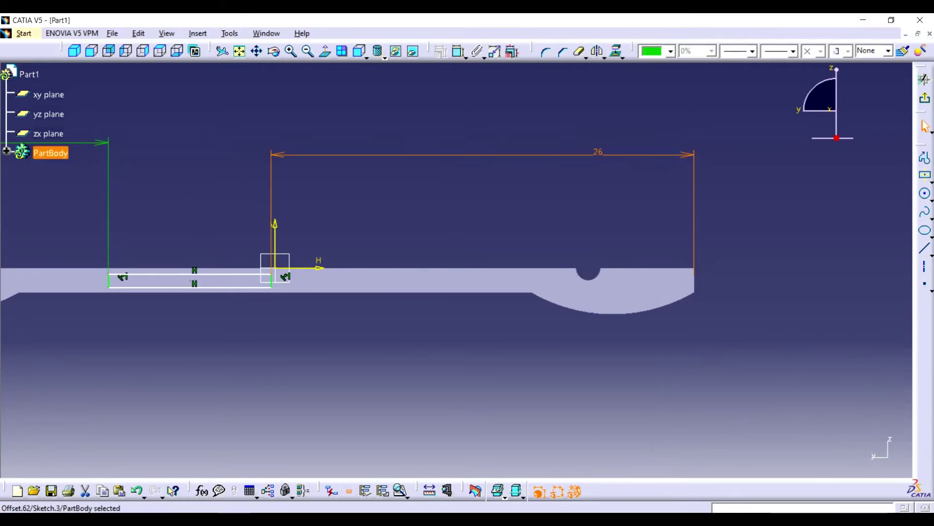
# Add a 10 length dimension to the rectangle, then delete it.
pyautogui.click(190, 273)
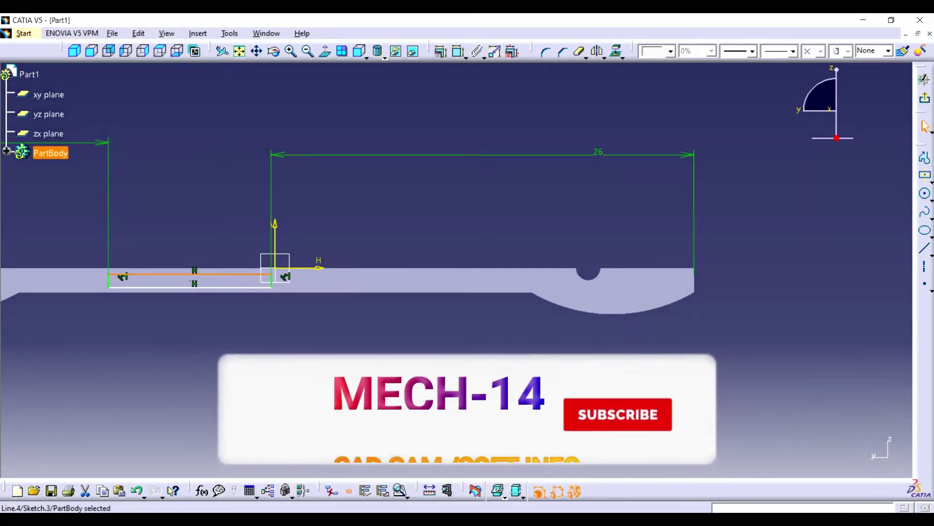
pyautogui.click(459, 51)
pyautogui.rightClick(148, 146)
pyautogui.click(195, 134)
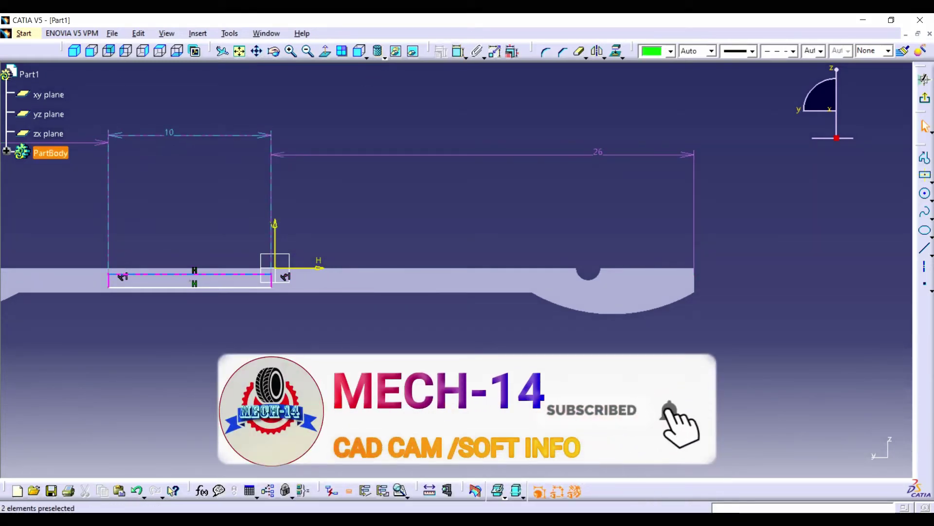
pyautogui.rightClick(202, 137)
pyautogui.click(229, 288)
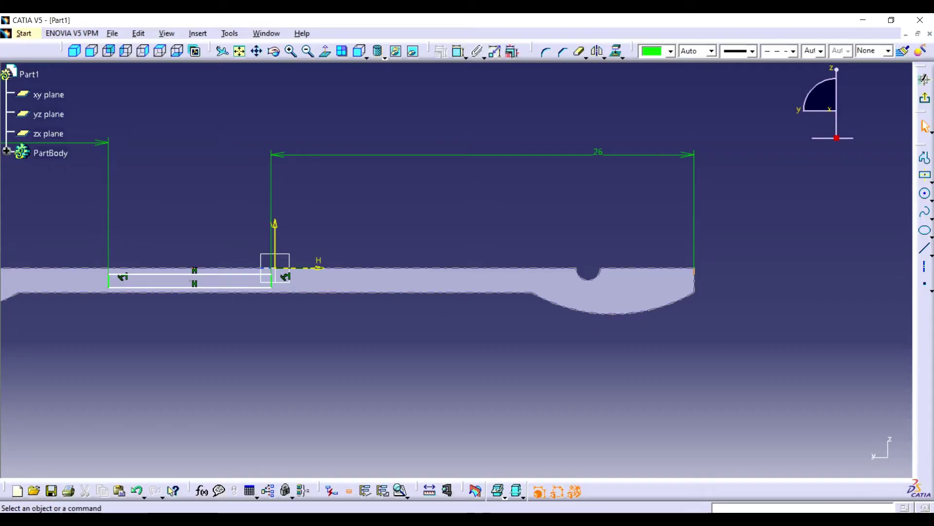
# Set the rectangle height to 0.75, exit the sketch and start a pad.
pyautogui.click(361, 268)
pyautogui.click(459, 51)
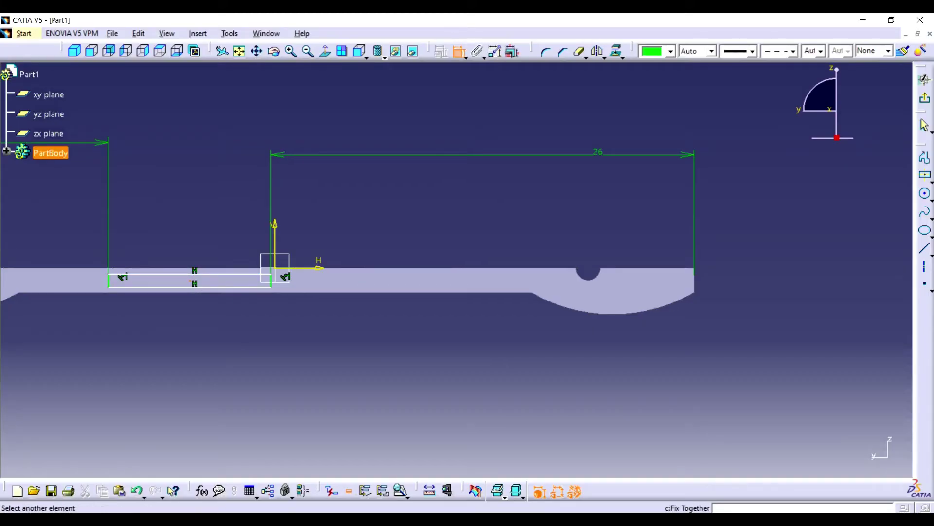
pyautogui.click(291, 97)
pyautogui.doubleClick(291, 97)
pyautogui.write('1')
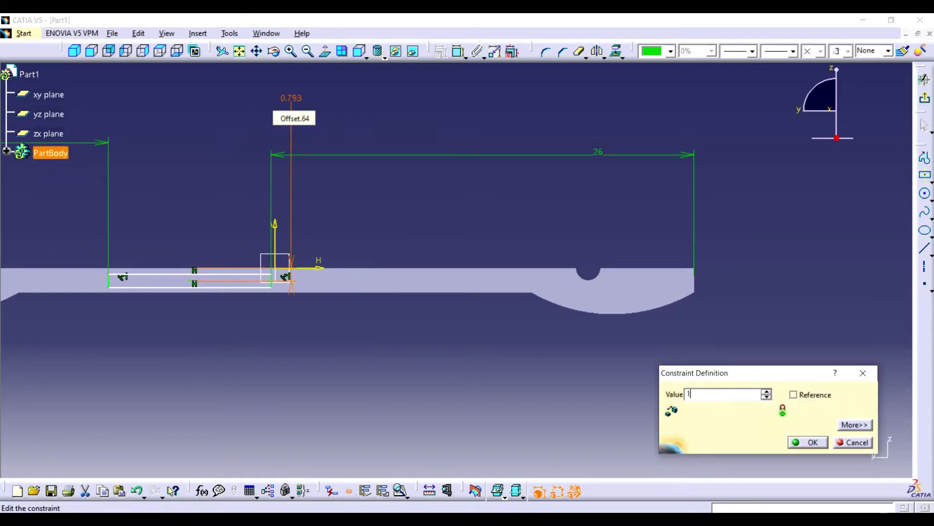
pyautogui.write('2')
pyautogui.press('Return')
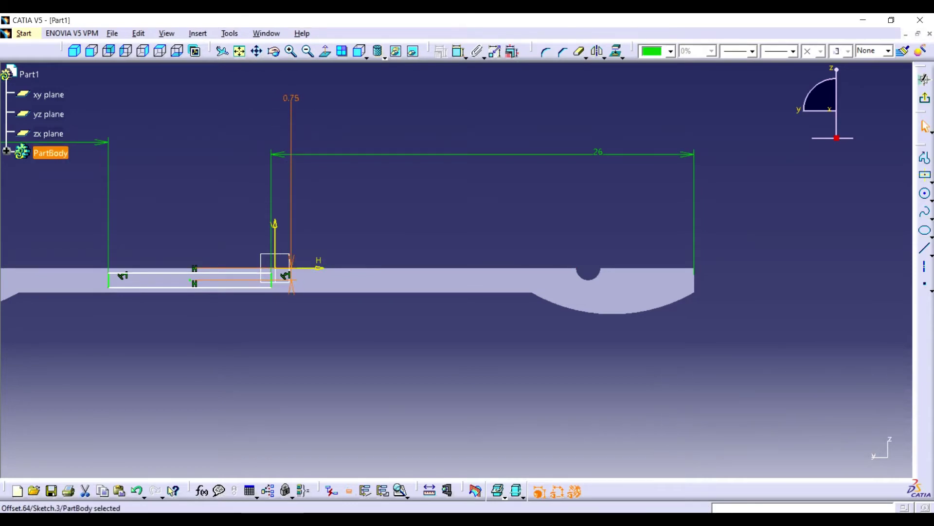
pyautogui.click(925, 78)
pyautogui.click(471, 51)
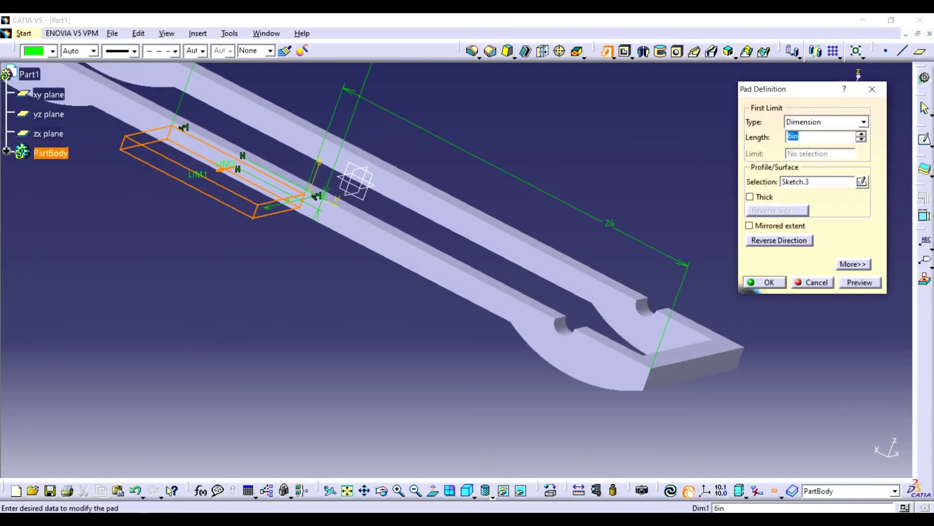
# Finish the side pad and apply the 0.197 in edge fillet.
pyautogui.click(759, 284)
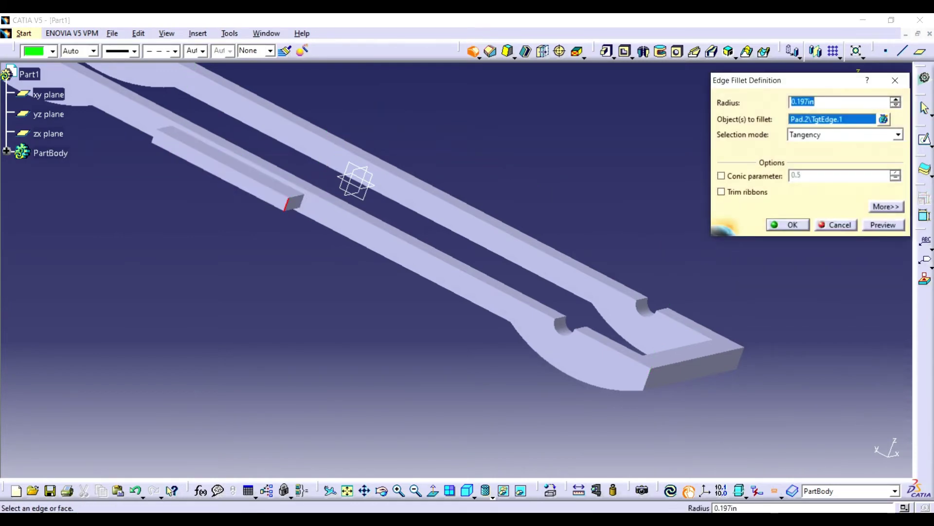
pyautogui.write('0')
pyautogui.press('Escape')
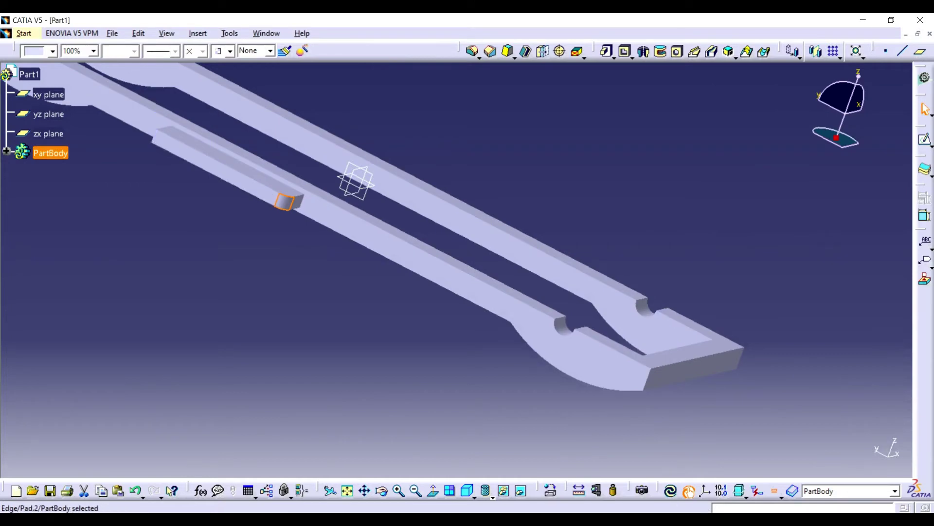
pyautogui.press('Return')
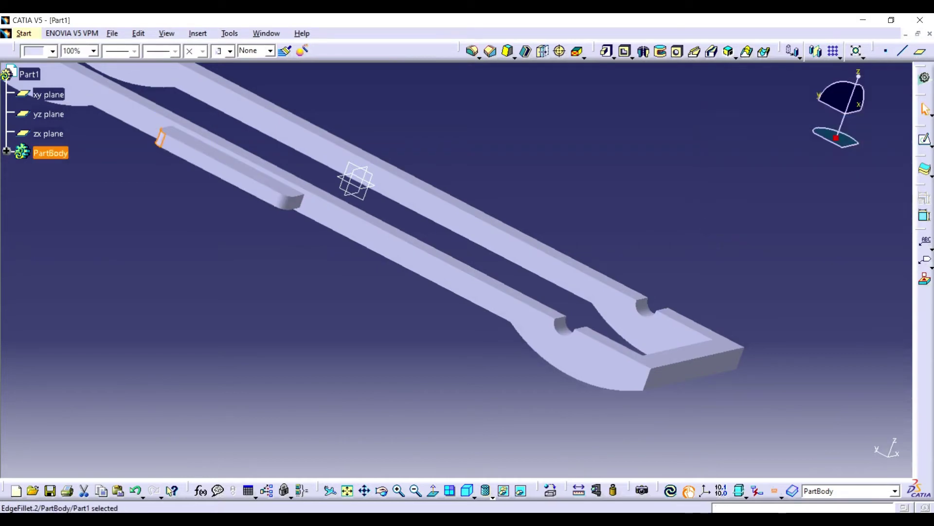
# Select Pad.2 and its fillets in the tree for mirroring.
pyautogui.click(6, 151)
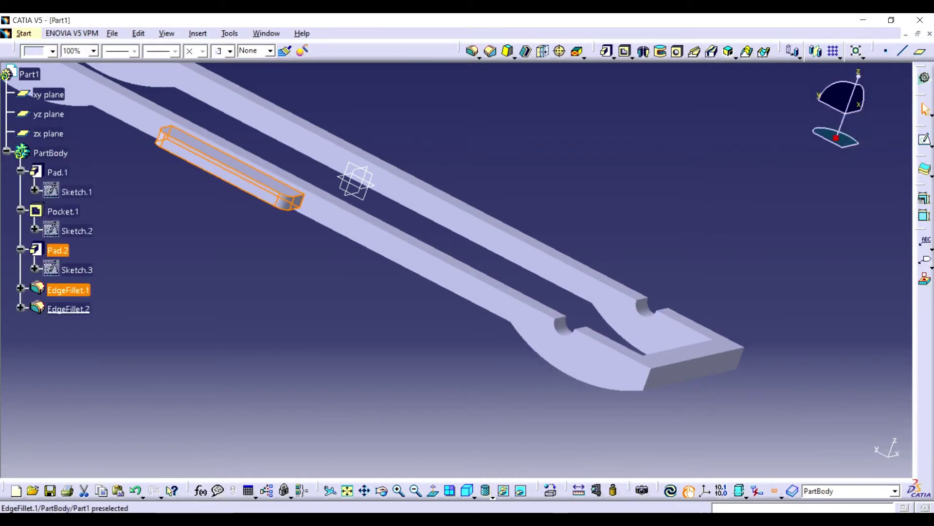
pyautogui.keyDown('ctrl'); pyautogui.click(68, 290); pyautogui.keyUp('ctrl')
pyautogui.click(816, 51)
# Mirror the side pad across the yz plane onto the opposite rail, then select the side face.
pyautogui.click(49, 114)
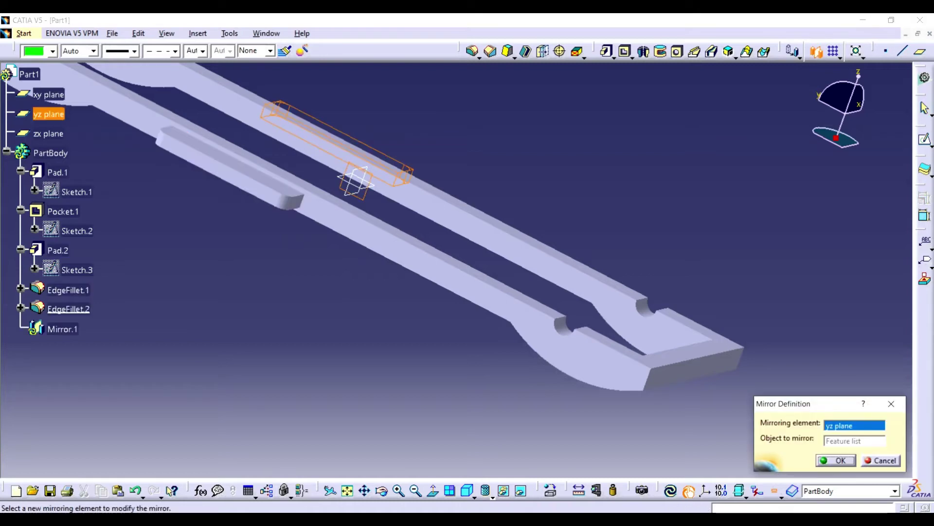
pyautogui.press('Return')
pyautogui.moveTo(438, 244); pyautogui.dragTo(486, 219, button='middle')
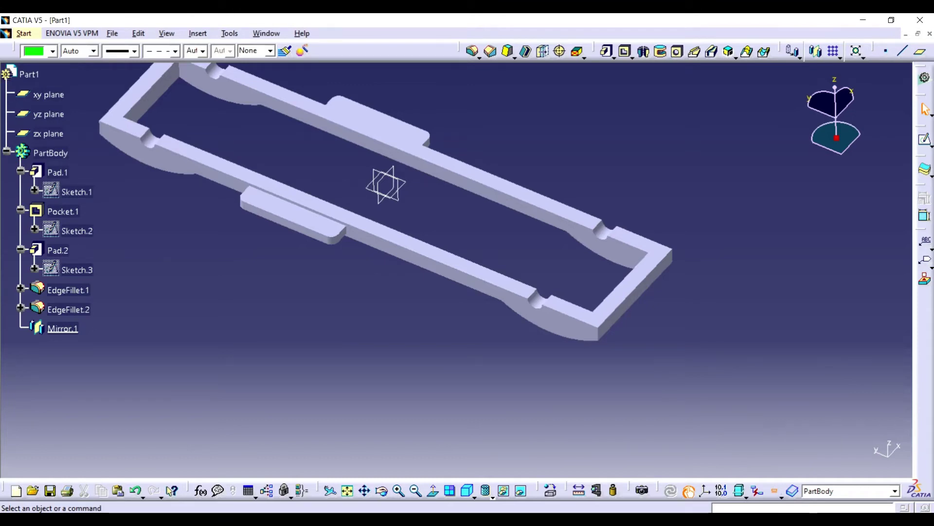
pyautogui.click(292, 223)
# Abandon the side-face sketch and open a new sketch on the rail's top face.
pyautogui.click(924, 140)
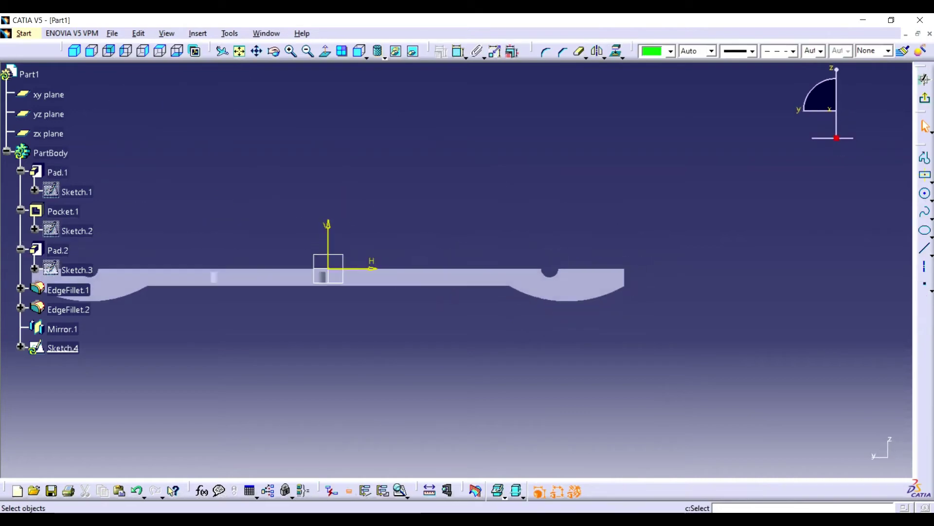
pyautogui.hotkey('ctrl', 'z')
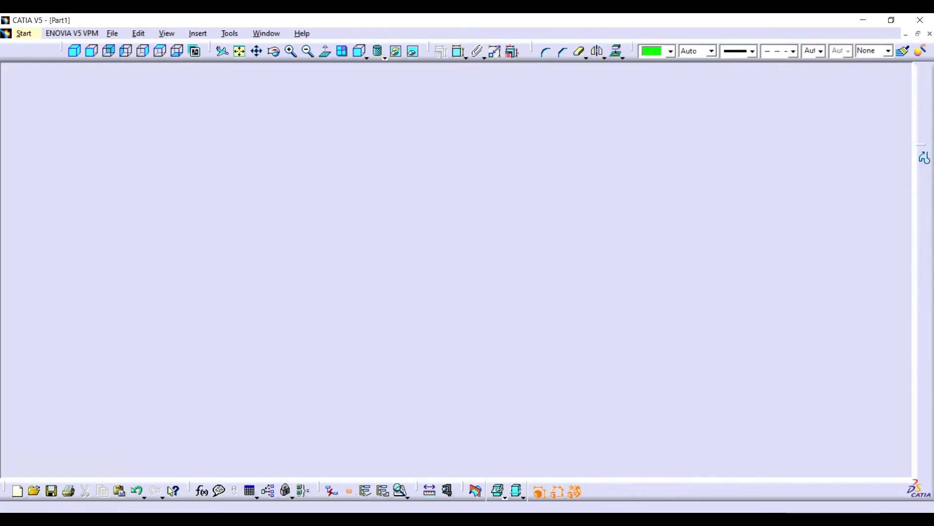
pyautogui.click(292, 197)
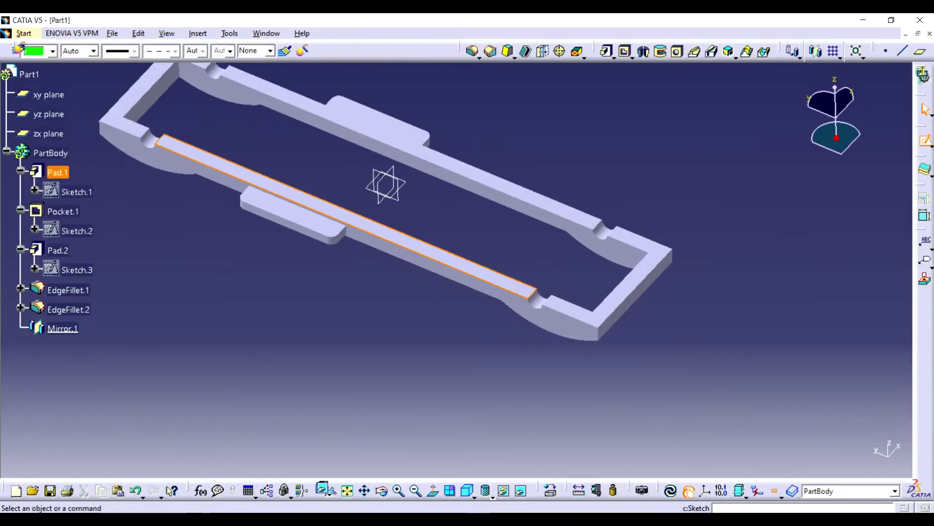
pyautogui.click(925, 140)
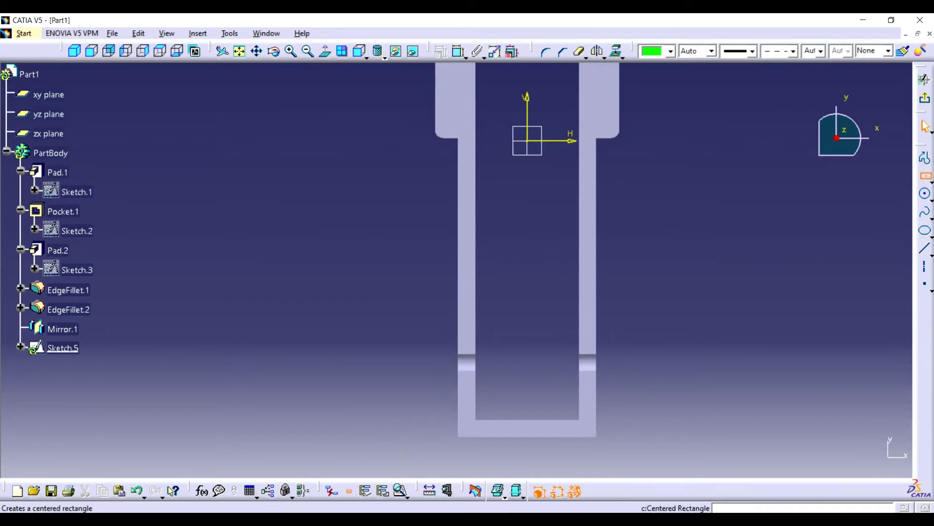
# Draw a small parallelogram on the left rail using the Parallelogram tool.
pyautogui.click(924, 175)
pyautogui.click(466, 266)
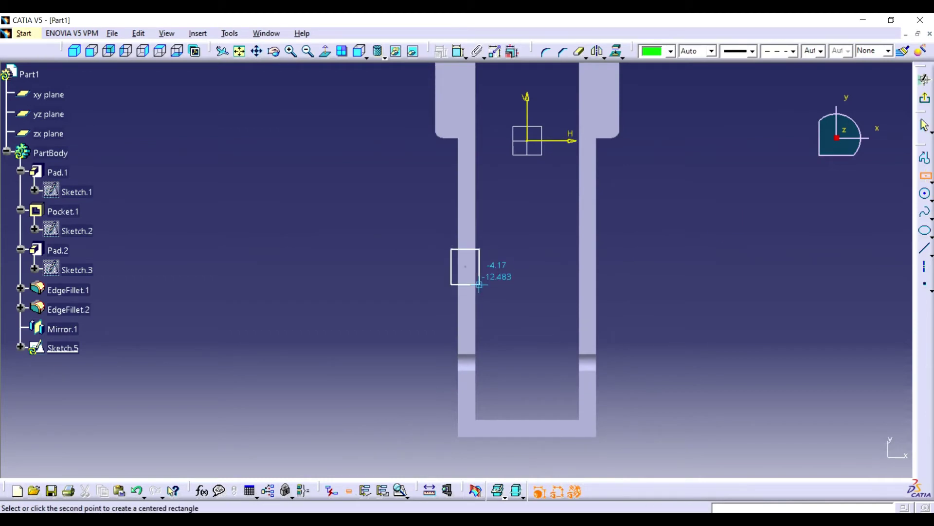
pyautogui.press('Escape')
pyautogui.click(928, 179)
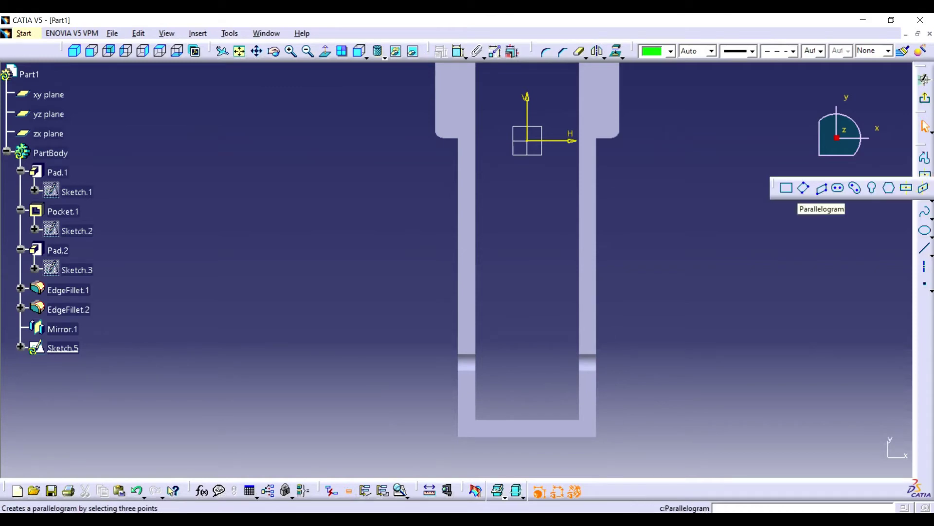
pyautogui.click(923, 188)
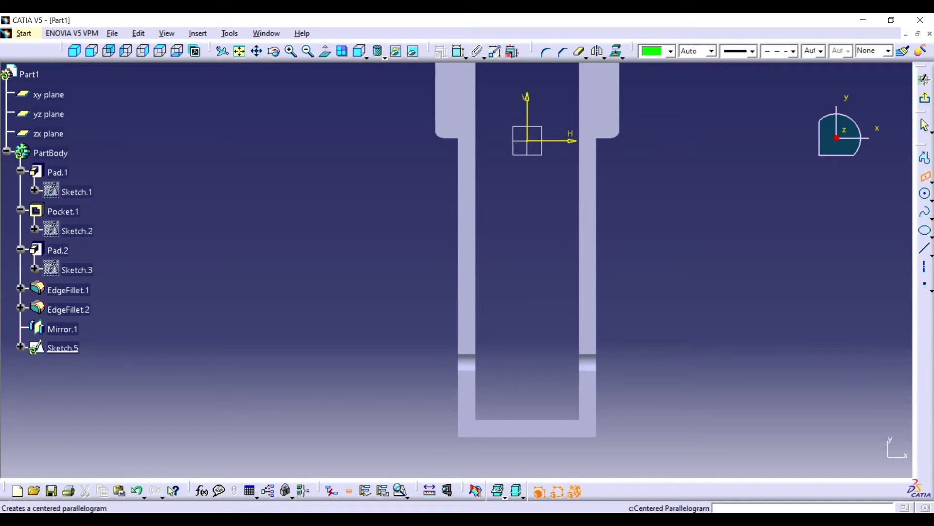
pyautogui.click(928, 180)
pyautogui.click(822, 189)
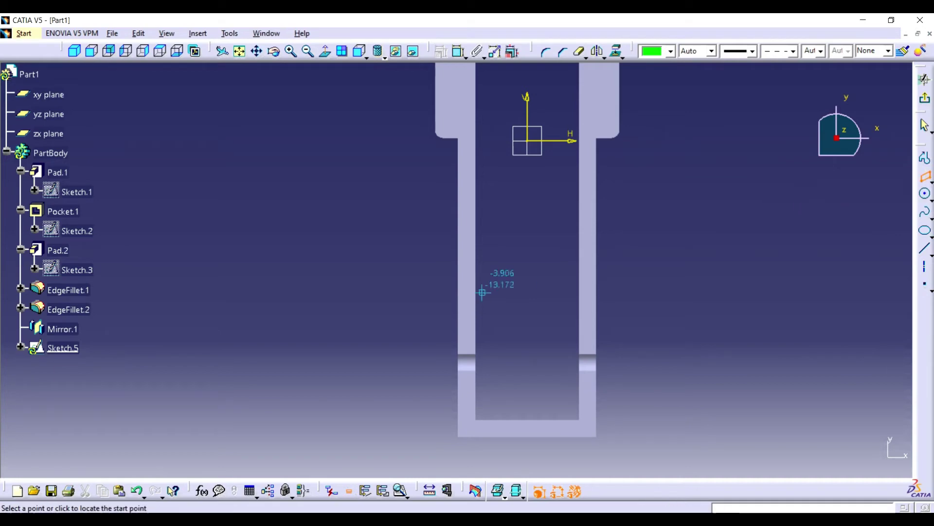
pyautogui.click(465, 266)
pyautogui.click(471, 287)
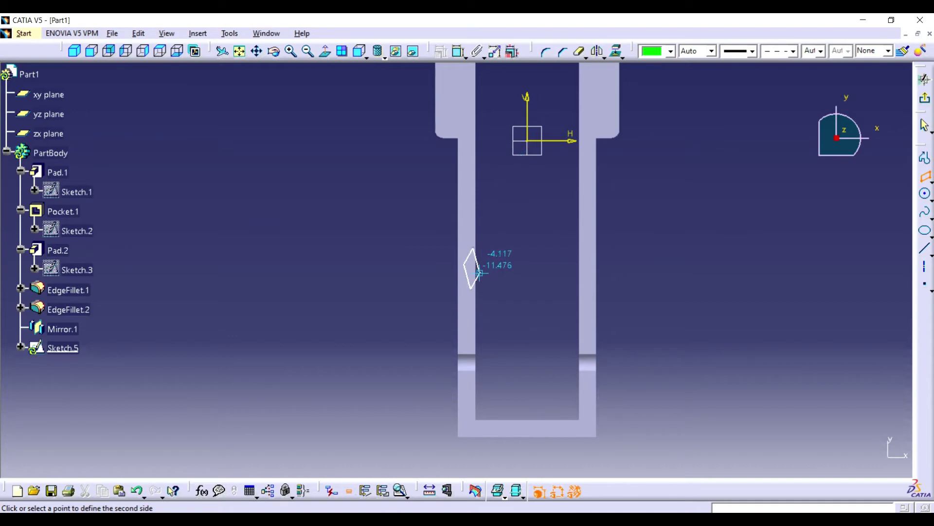
pyautogui.click(482, 279)
# Constrain the parallelogram's edges to be parallel.
pyautogui.press('Escape')
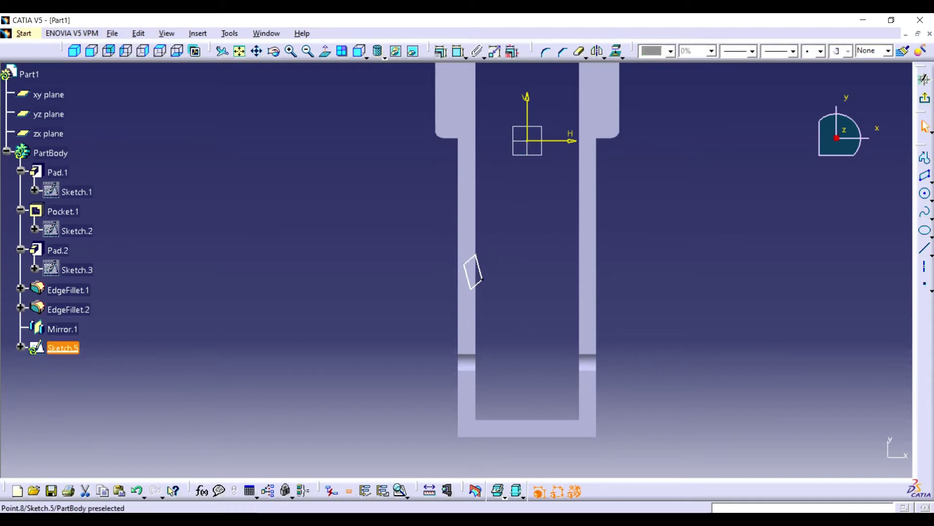
pyautogui.click(457, 51)
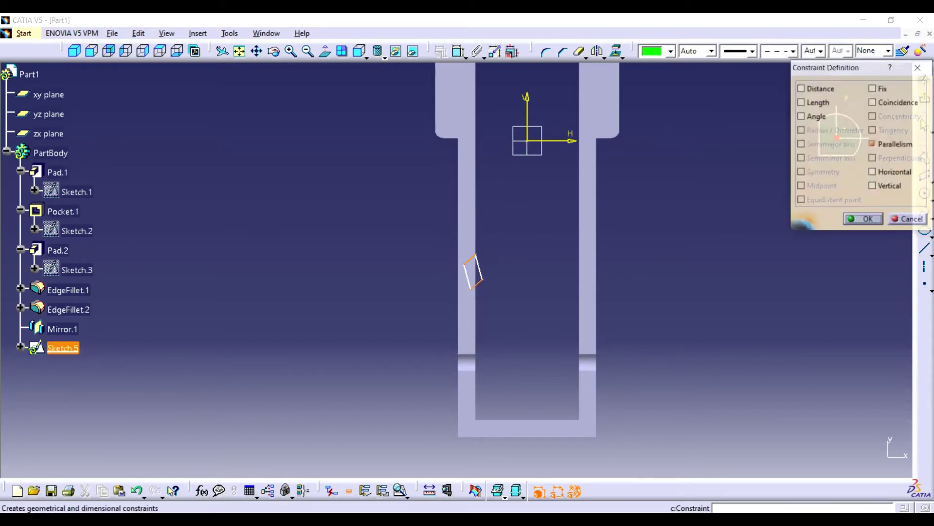
pyautogui.click(872, 142)
pyautogui.click(859, 217)
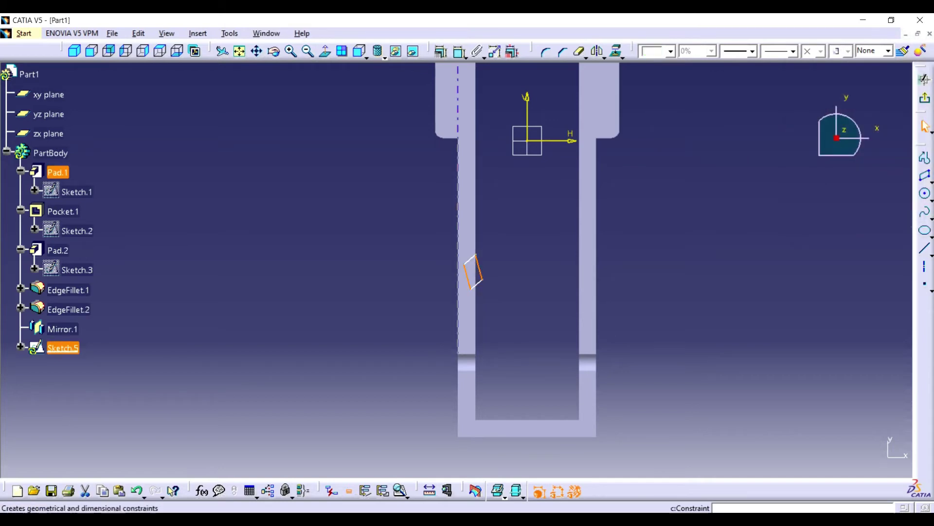
pyautogui.click(440, 50)
pyautogui.click(865, 217)
# Dimension the parallelogram's left edge offset to 0.2.
pyautogui.click(459, 51)
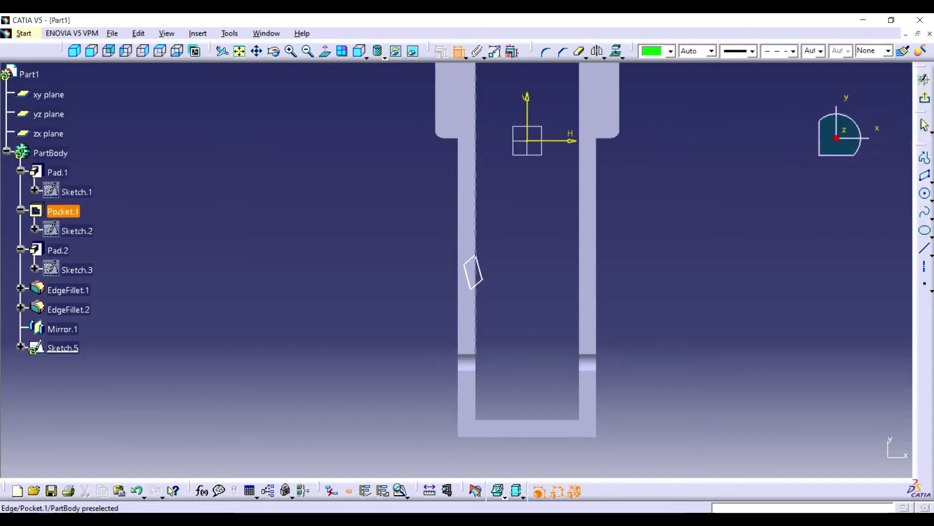
pyautogui.click(468, 275)
pyautogui.click(494, 316)
pyautogui.doubleClick(494, 318)
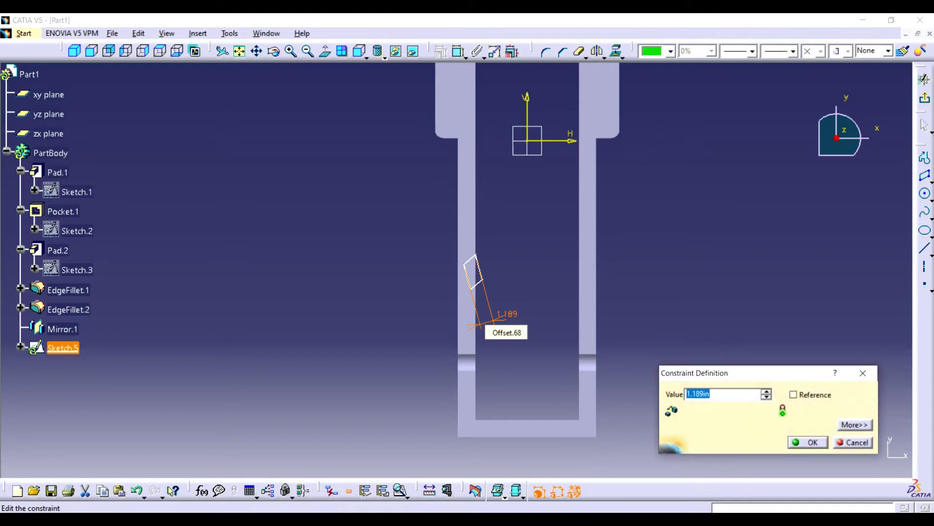
pyautogui.write('.2')
pyautogui.press('Return')
pyautogui.click(291, 51)
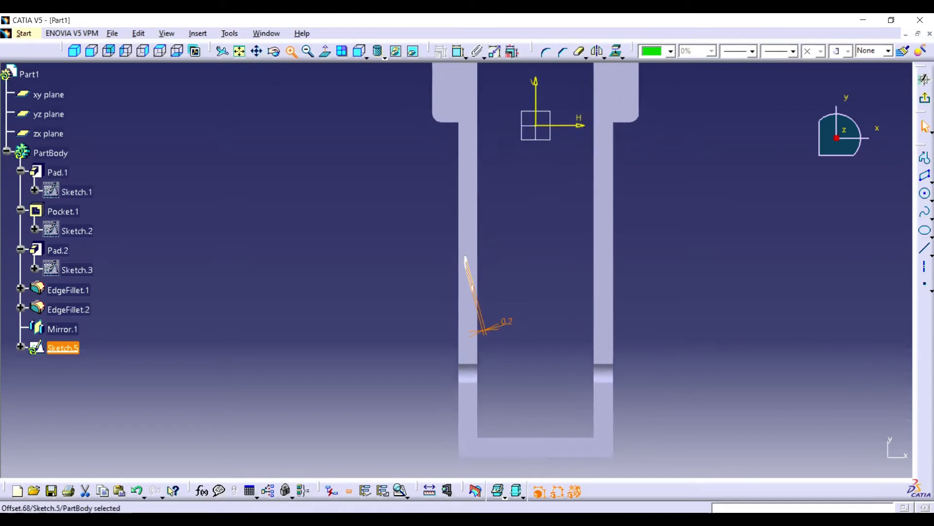
pyautogui.click(291, 51)
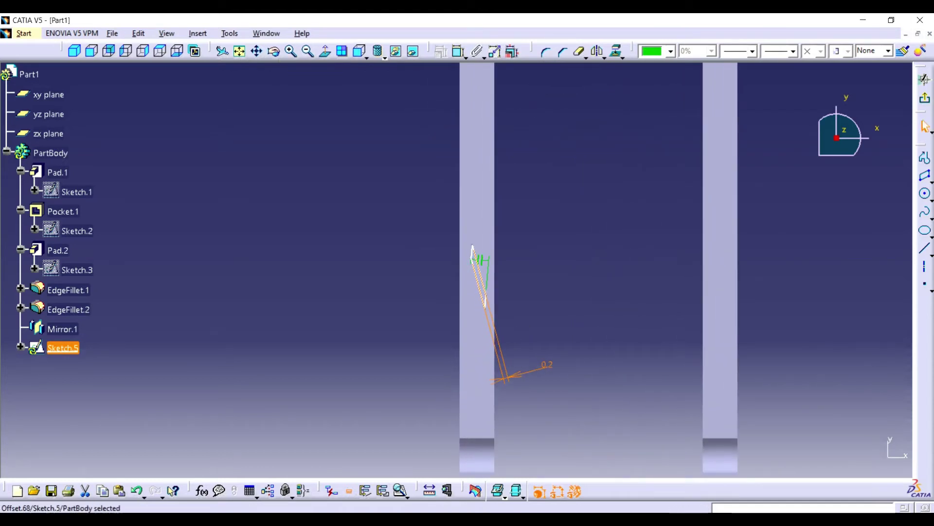
# Add a second dimension on the parallelogram and set it to 2.
pyautogui.click(458, 50)
pyautogui.click(479, 277)
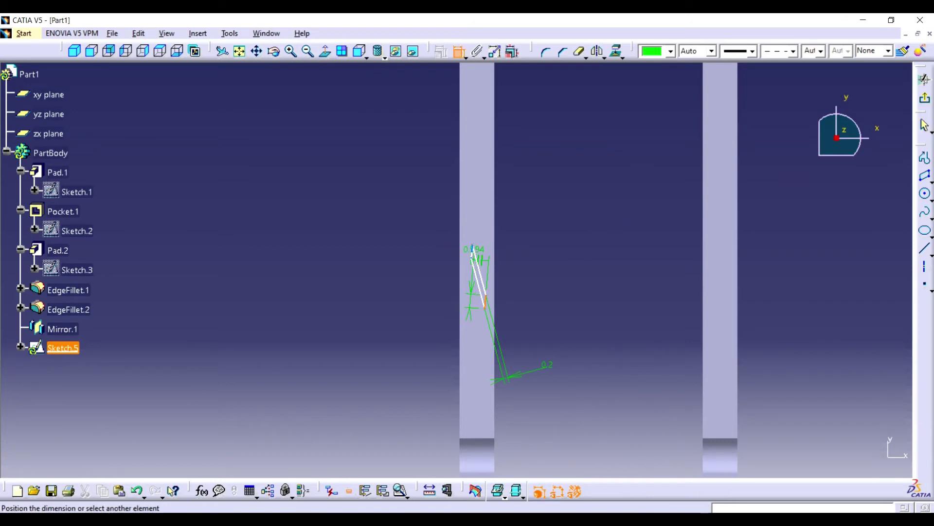
pyautogui.click(525, 177)
pyautogui.doubleClick(524, 177)
pyautogui.write('2in')
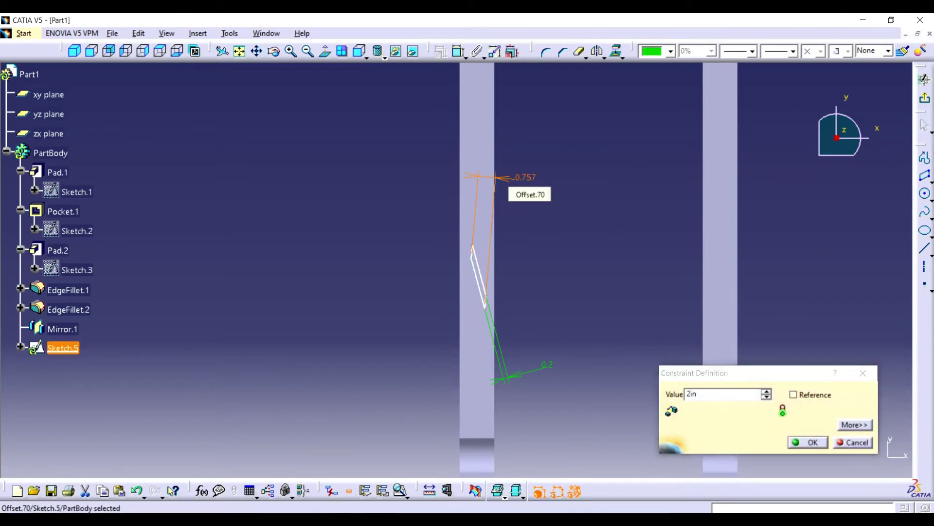
pyautogui.press('Return')
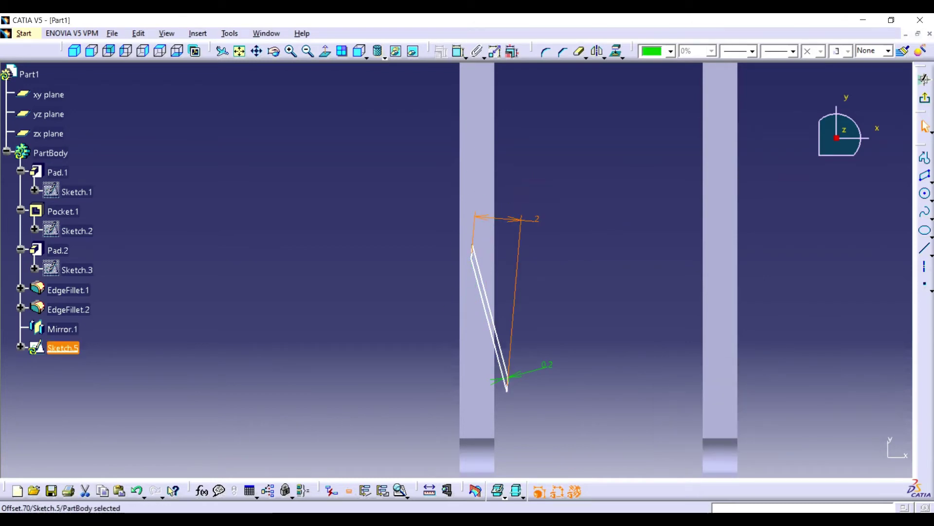
# Drag the profile into position along the rail and view the whole frame.
pyautogui.moveTo(489, 317)
pyautogui.mouseDown()
pyautogui.moveTo(471, 287)
pyautogui.moveTo(487, 287)
pyautogui.moveTo(477, 286)
pyautogui.mouseUp()
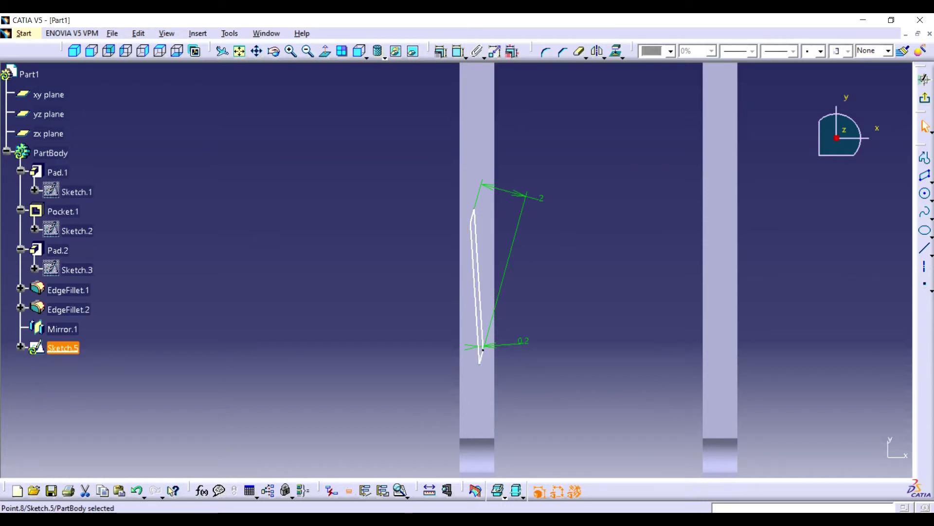
pyautogui.moveTo(483, 349)
pyautogui.mouseDown()
pyautogui.moveTo(509, 302)
pyautogui.moveTo(489, 447)
pyautogui.mouseUp()
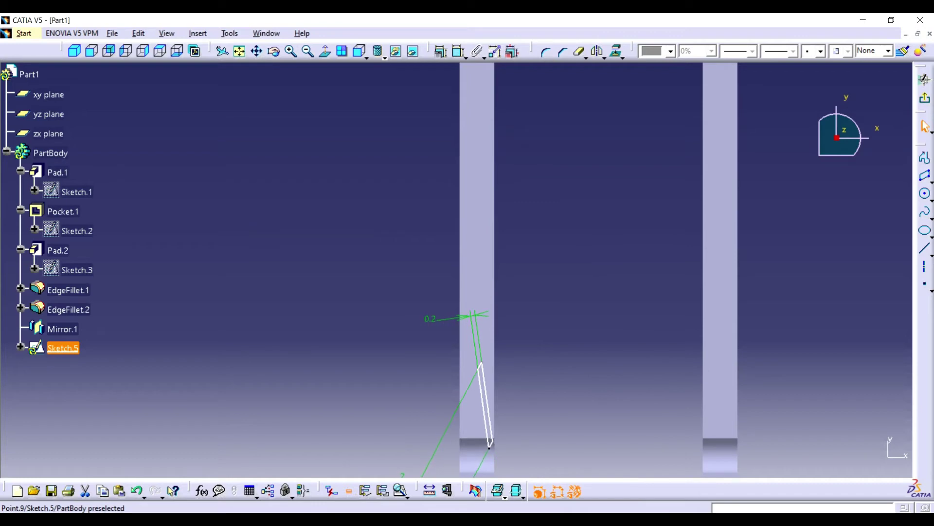
pyautogui.moveTo(484, 404); pyautogui.dragTo(479, 304)
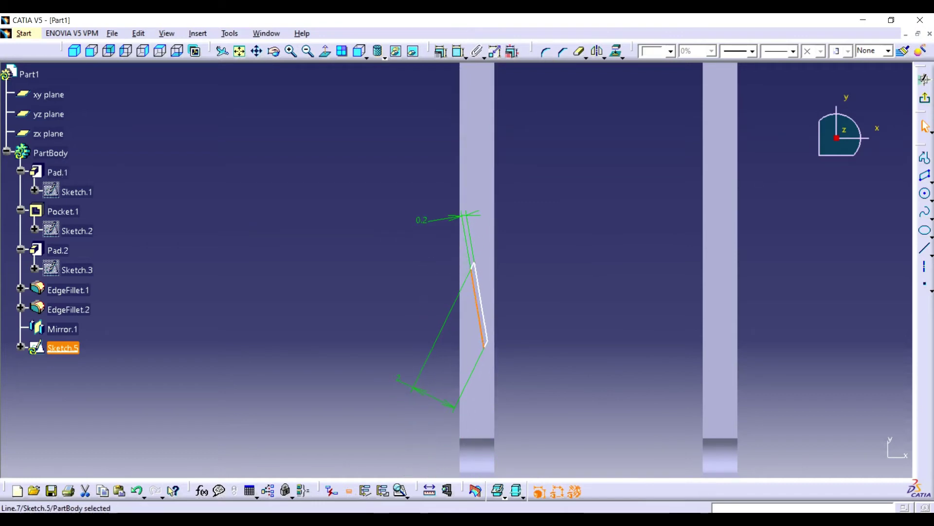
pyautogui.moveTo(509, 437); pyautogui.dragTo(456, 270, button='middle')
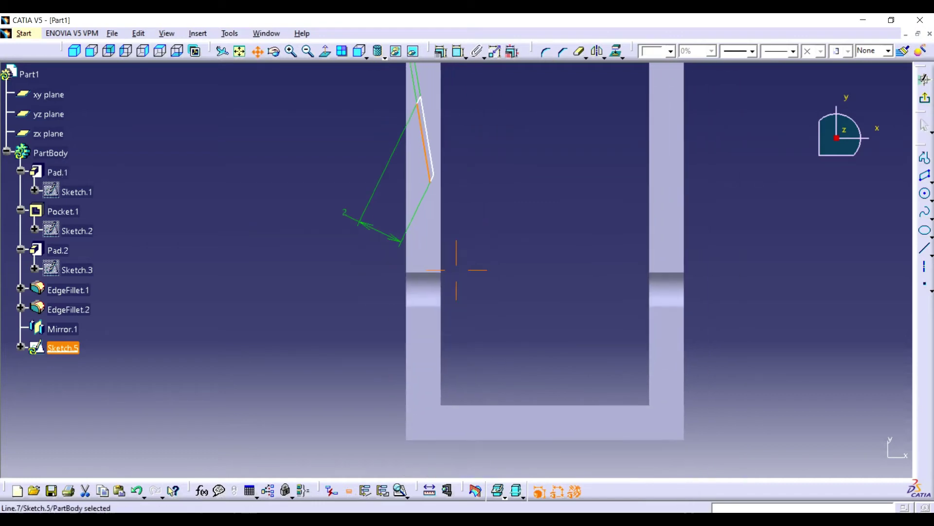
# Dimension the profile's lower endpoint 11.8 from the frame's bottom edge.
pyautogui.click(430, 181)
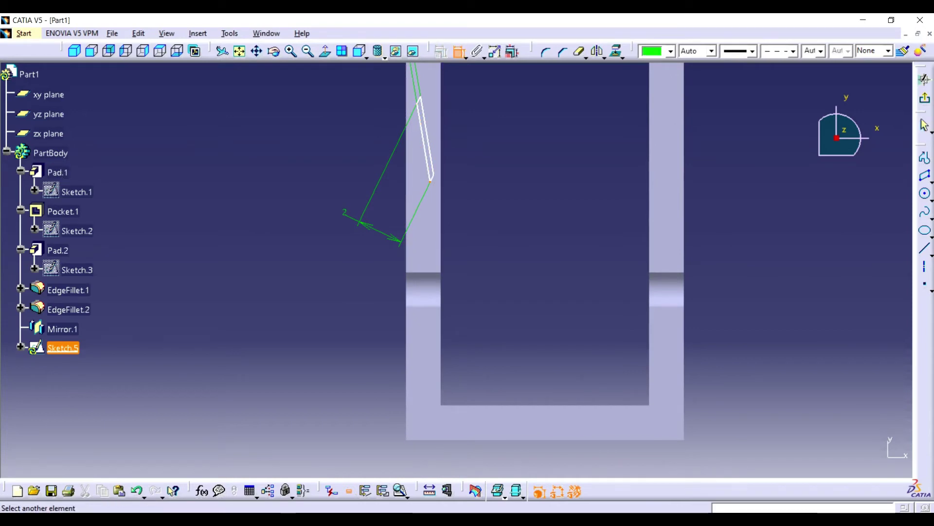
pyautogui.click(418, 440)
pyautogui.click(314, 418)
pyautogui.doubleClick(314, 416)
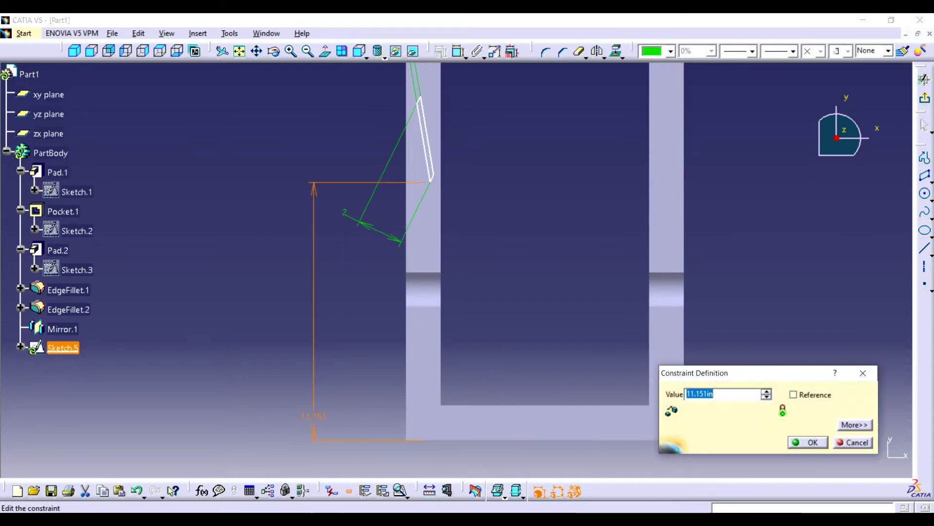
pyautogui.write('11.8')
pyautogui.press('Return')
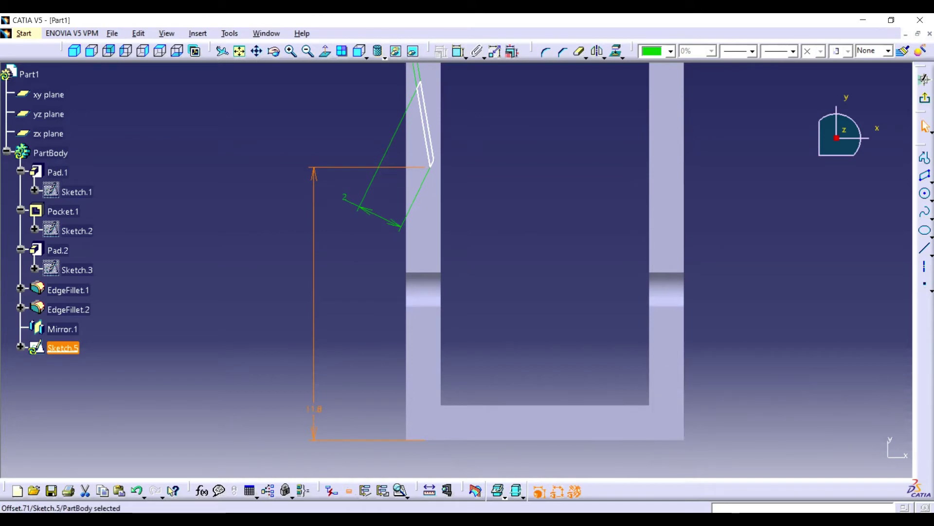
# Mirror the slanted profile lines about the vertical axis with Symmetry.
pyautogui.click(427, 122)
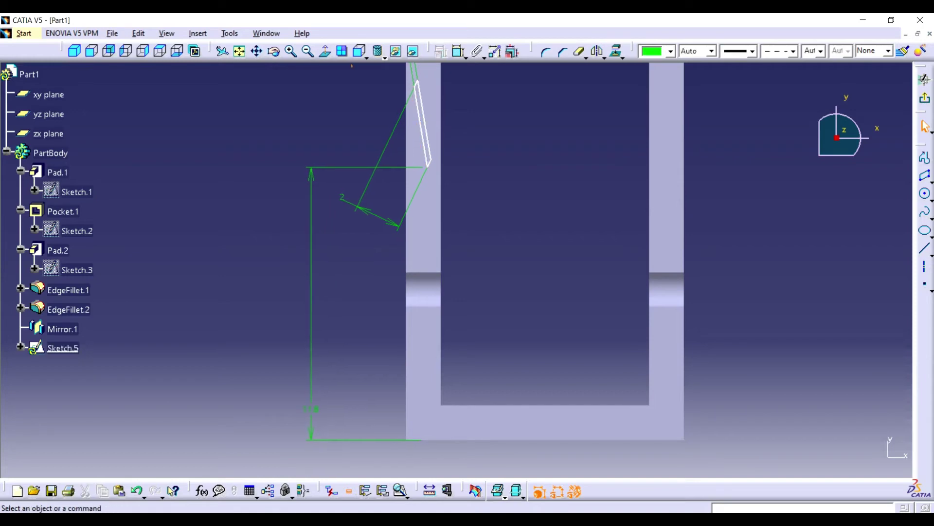
pyautogui.click(424, 122)
pyautogui.click(597, 50)
pyautogui.click(307, 51)
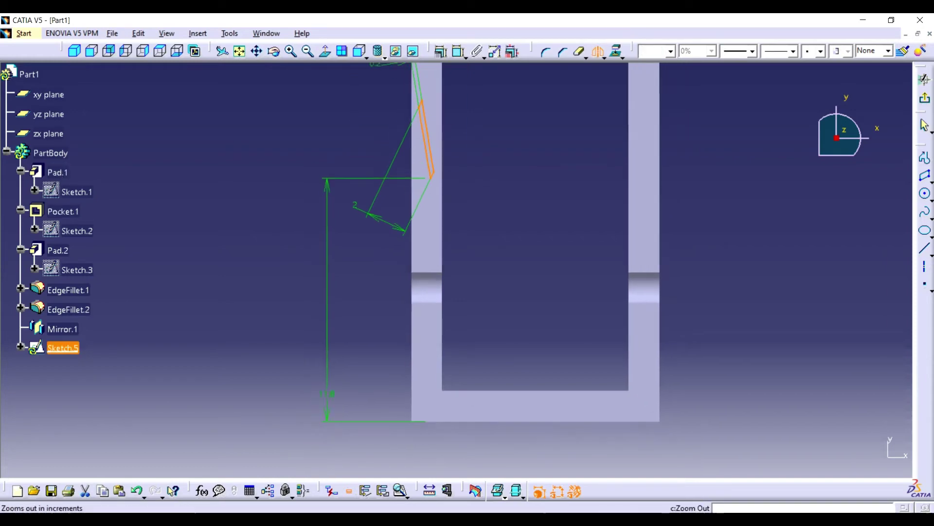
pyautogui.click(442, 224)
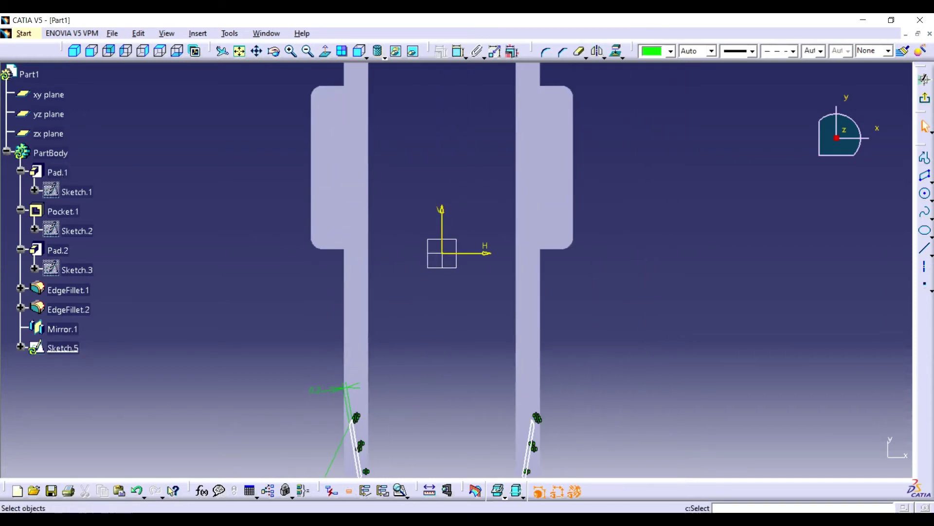
# Pad Sketch.5 by 2 in as Pad.4, then start Sketch.6 on the yz plane.
pyautogui.click(922, 74)
pyautogui.click(472, 51)
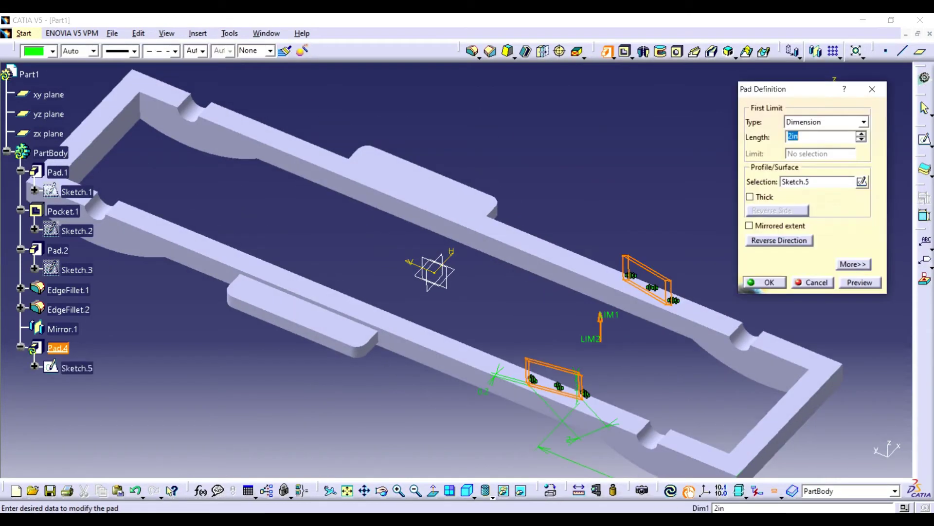
pyautogui.click(762, 282)
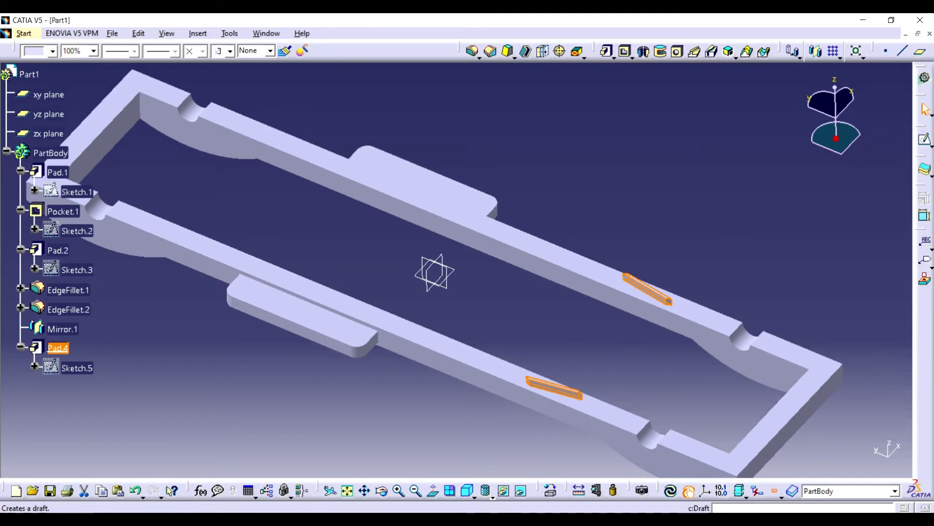
pyautogui.click(49, 114)
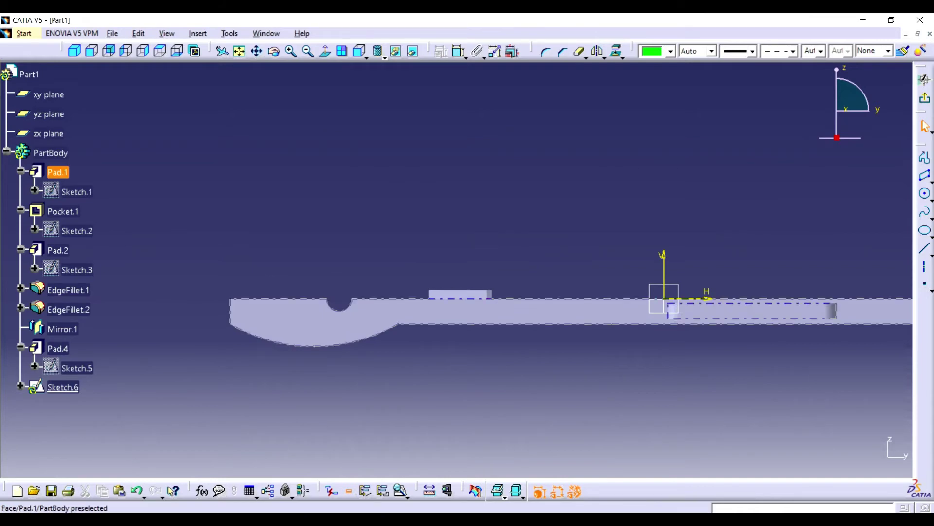
# Draw a vertical line and make it coincident with the frame's end edge.
pyautogui.press('p')
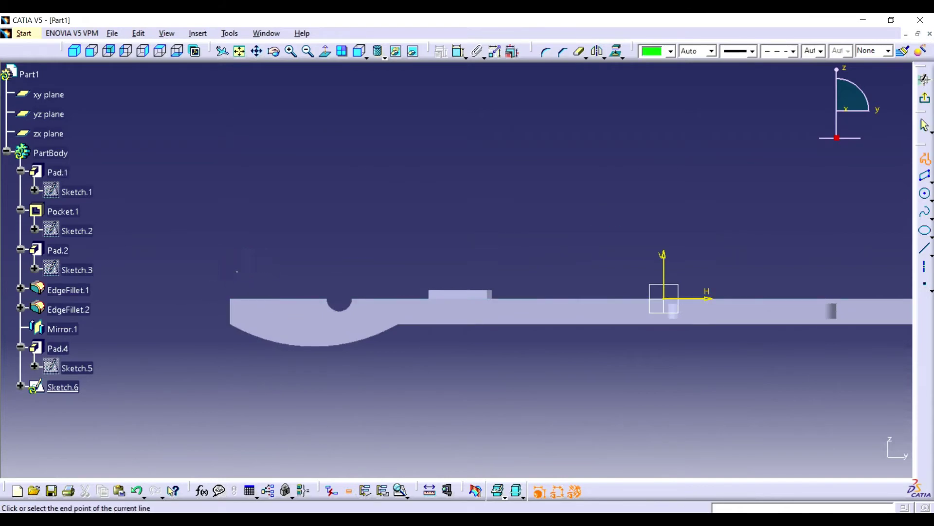
pyautogui.press('Escape')
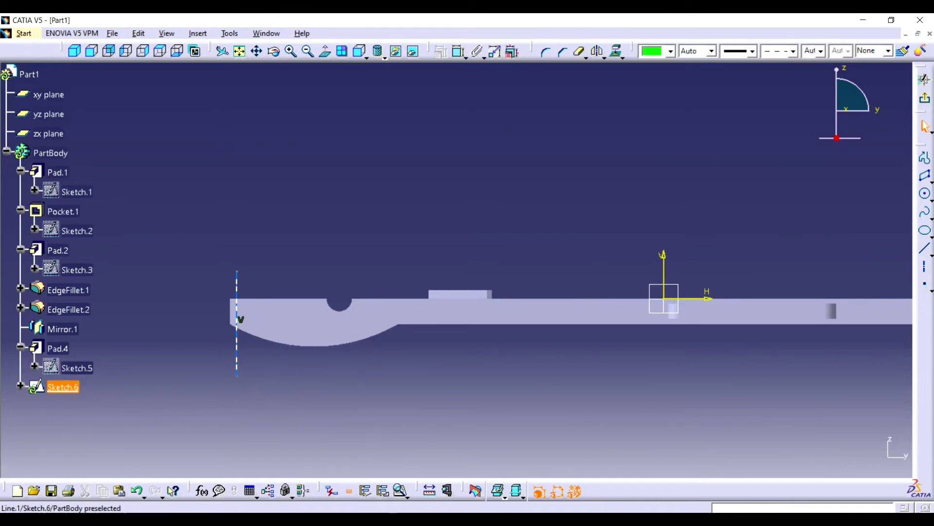
pyautogui.click(231, 311)
pyautogui.keyDown('ctrl'); pyautogui.click(237, 350); pyautogui.keyUp('ctrl')
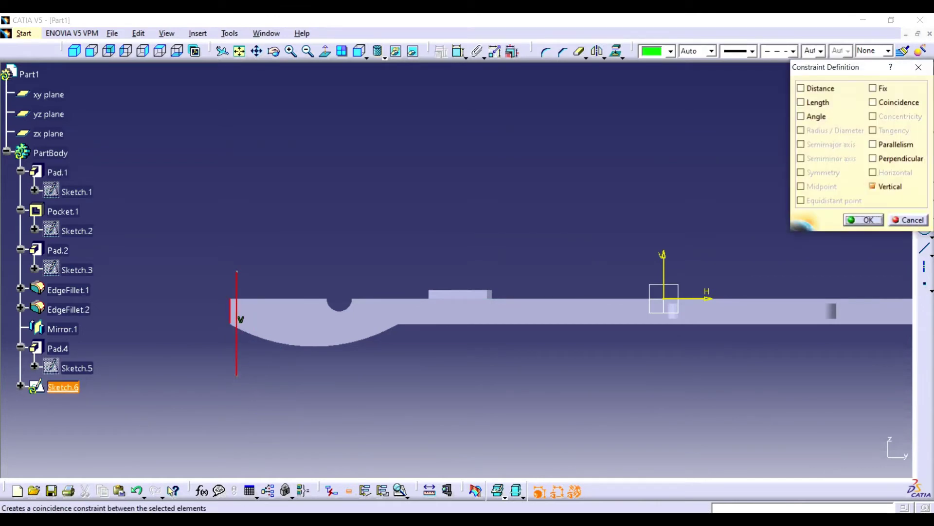
pyautogui.click(869, 100)
pyautogui.click(856, 217)
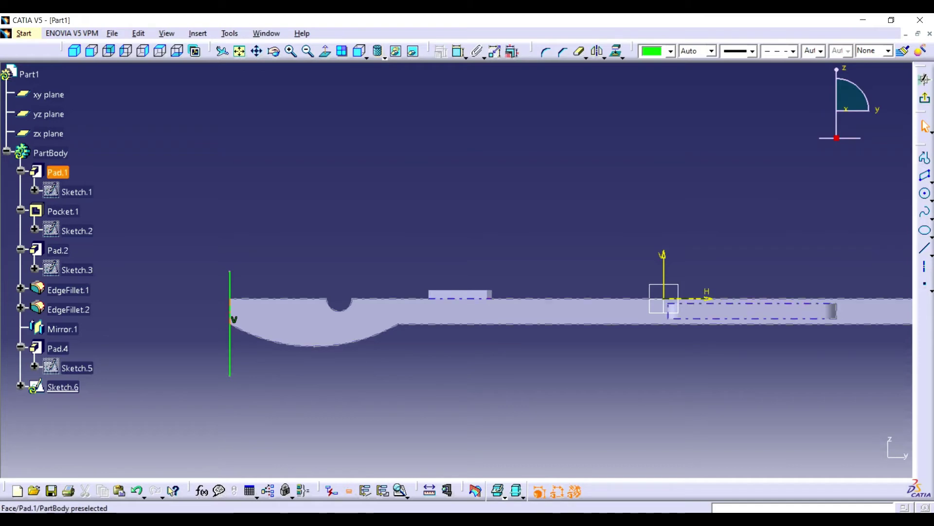
# Set the vertical line's length to 2.5.
pyautogui.click(229, 340)
pyautogui.click(465, 57)
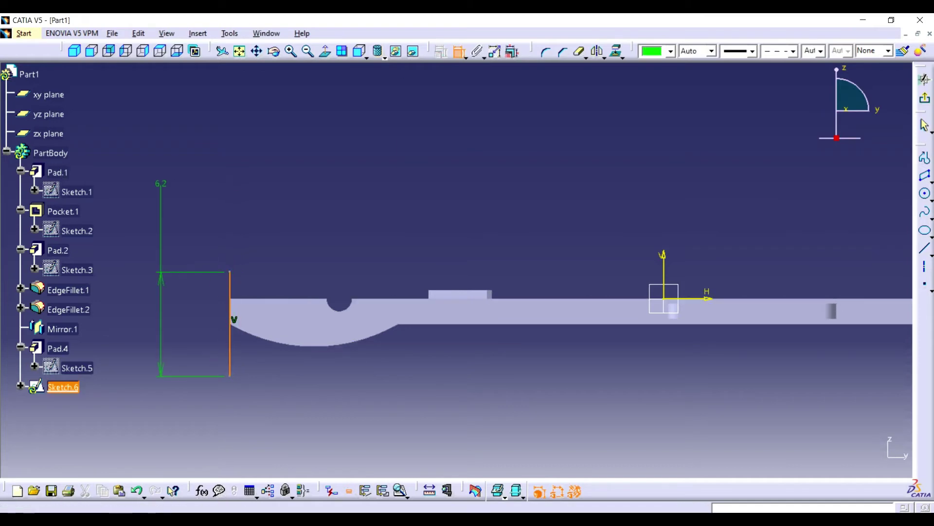
pyautogui.doubleClick(161, 205)
pyautogui.write('2.5')
pyautogui.press('Return')
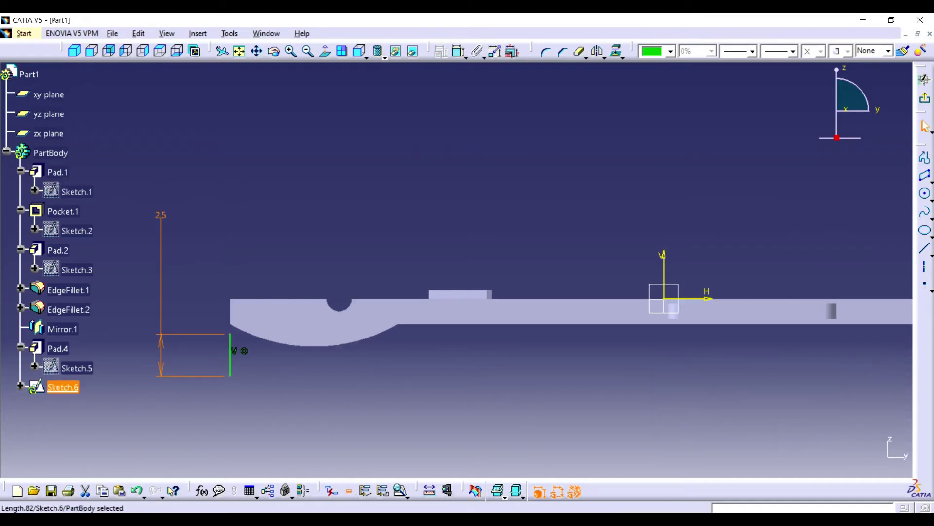
# Position the line 0.5 below the rail's top edge.
pyautogui.moveTo(229, 353); pyautogui.dragTo(232, 297)
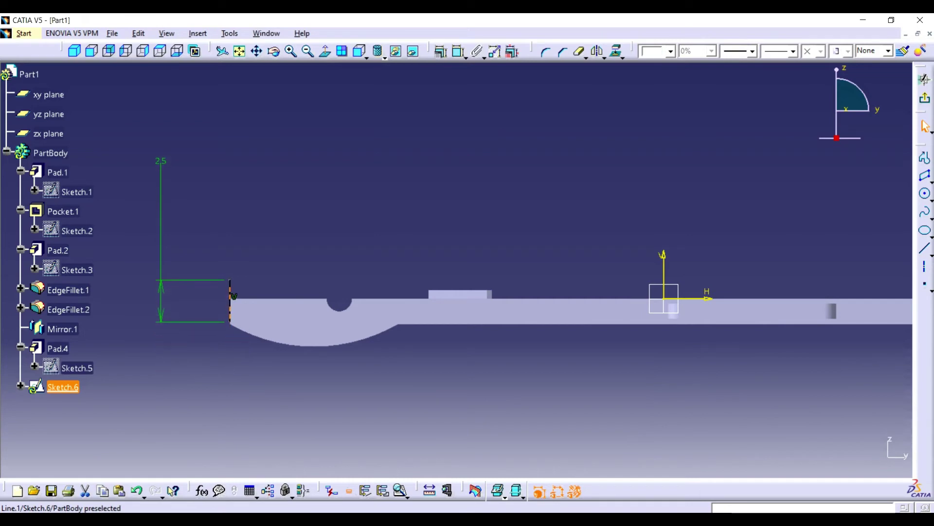
pyautogui.click(292, 299)
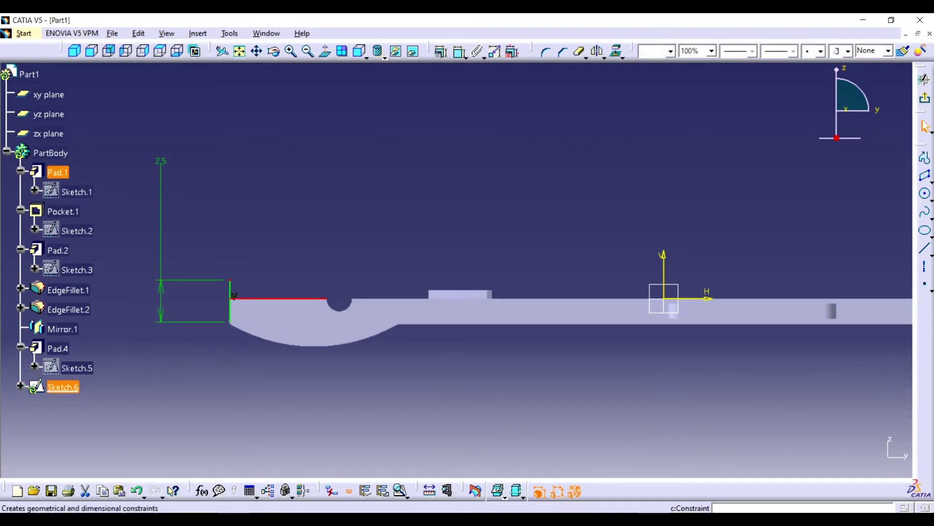
pyautogui.click(458, 51)
pyautogui.doubleClick(408, 146)
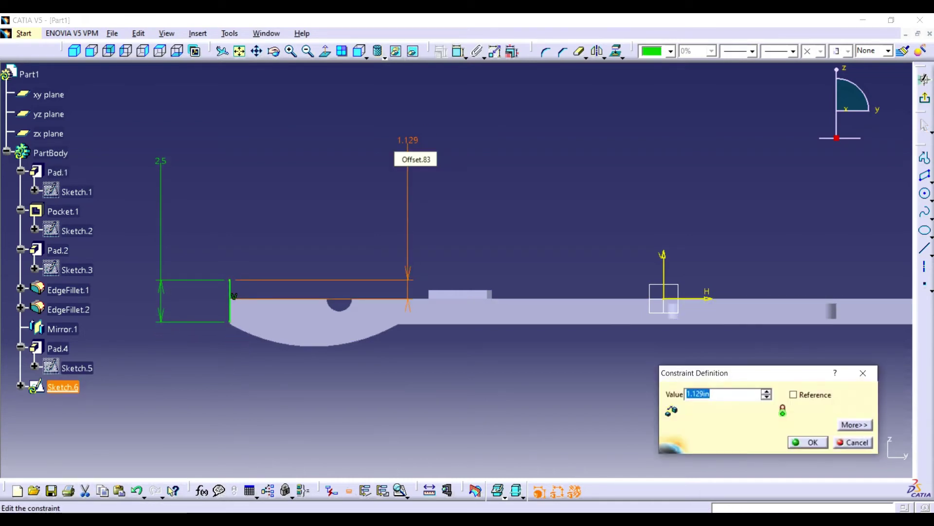
pyautogui.write('5')
pyautogui.press('Return')
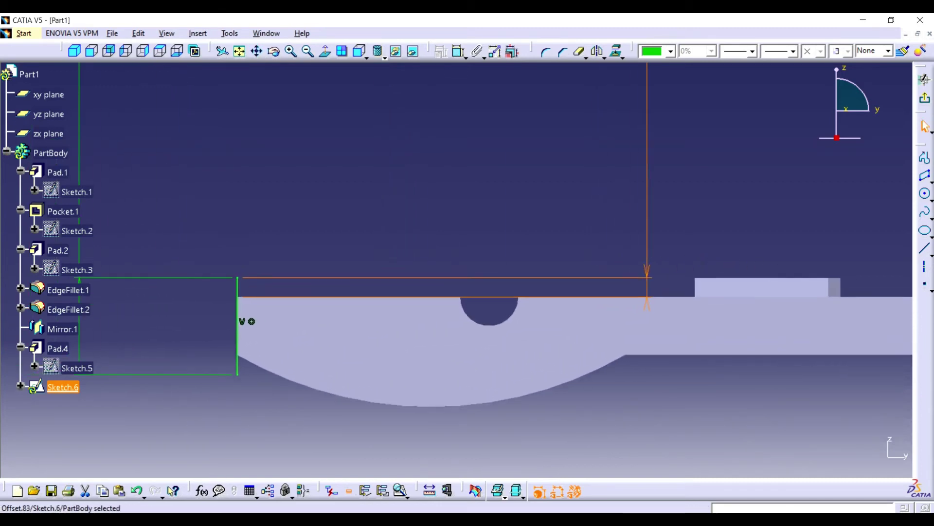
# Draw the stepped end profile and select the rail's top edge to constrain.
pyautogui.click(925, 158)
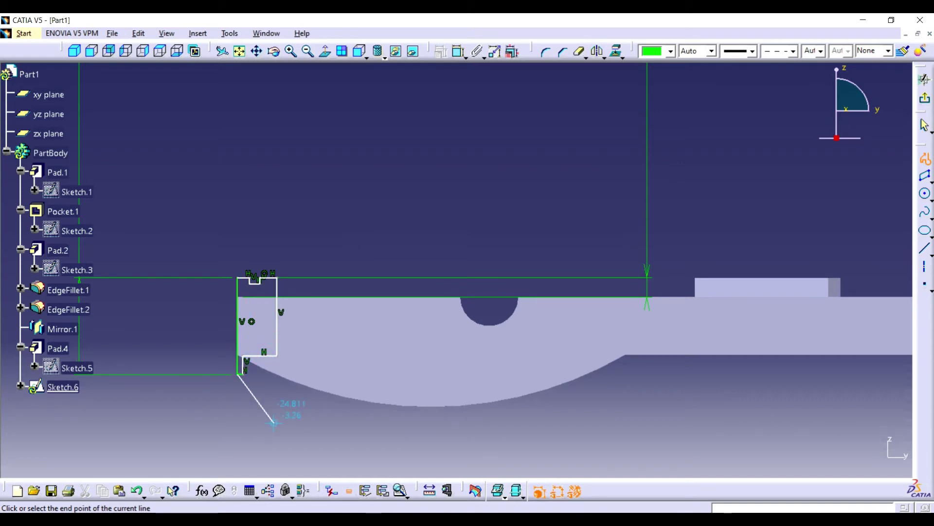
pyautogui.press('Escape')
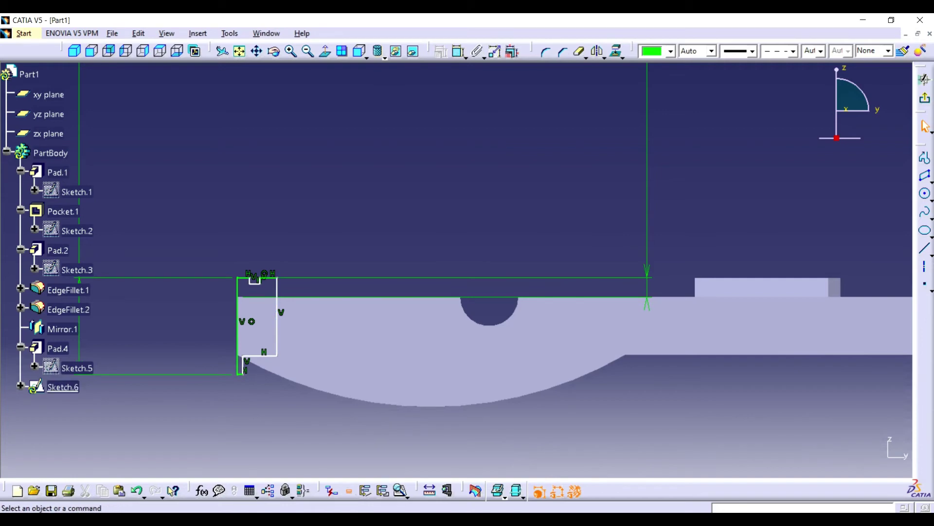
pyautogui.click(341, 296)
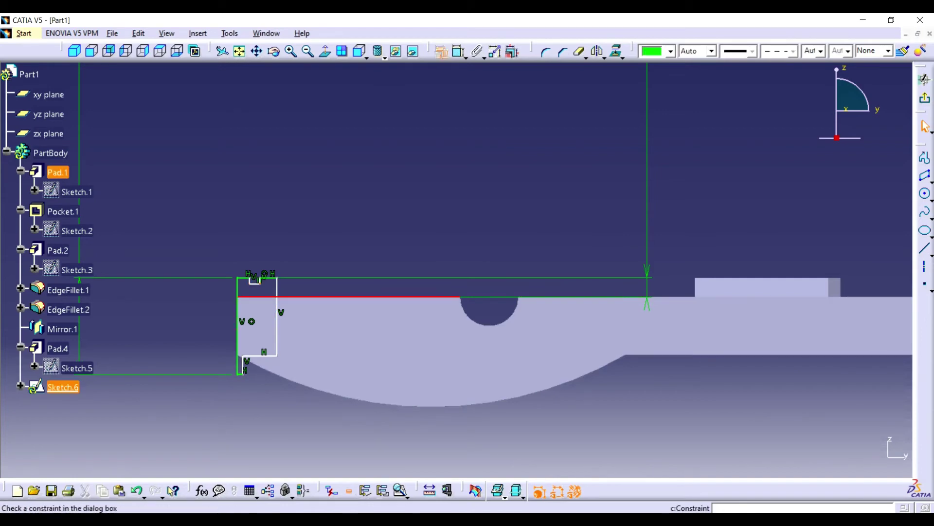
# Constrain the end profile to the rail's top edge and keep its 2.5 dimension.
pyautogui.click(497, 491)
pyautogui.press('Return')
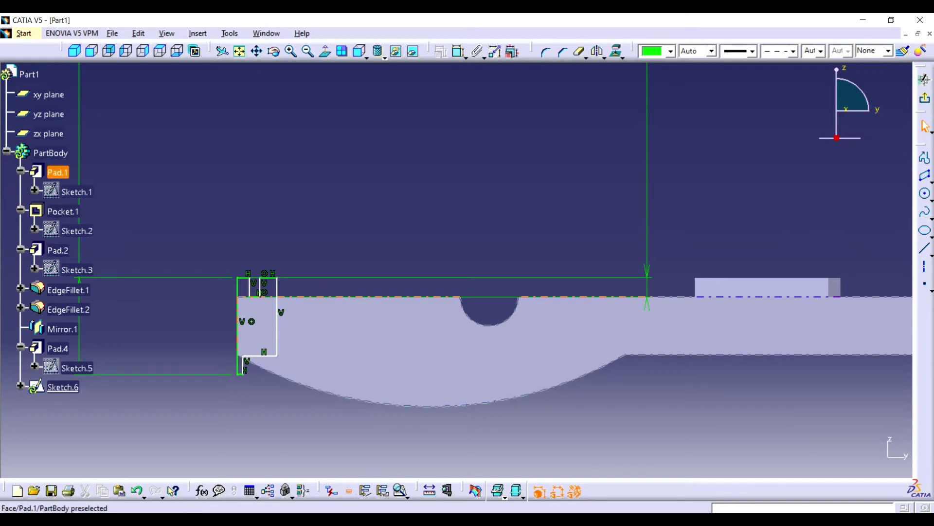
pyautogui.doubleClick(80, 331)
pyautogui.press('Return')
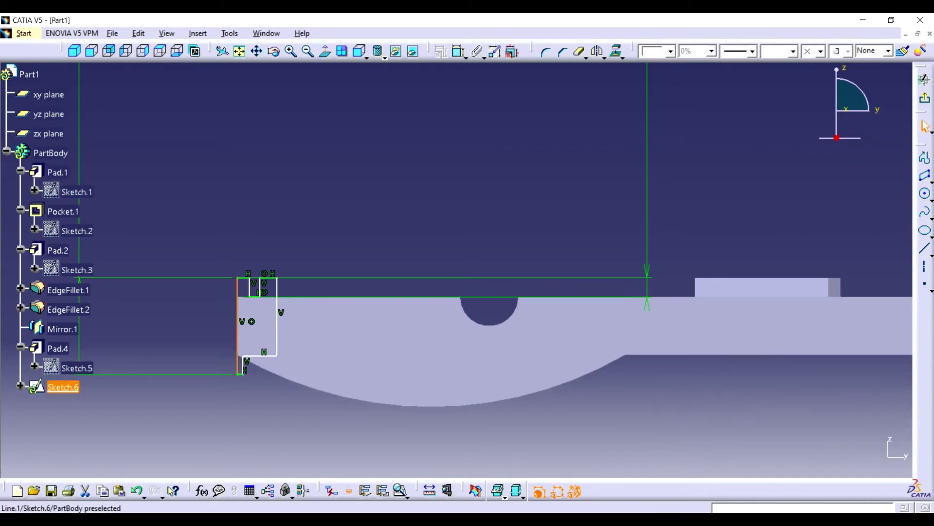
# Add an offset dimension between the profile's left line and a second line.
pyautogui.click(459, 51)
pyautogui.click(240, 365)
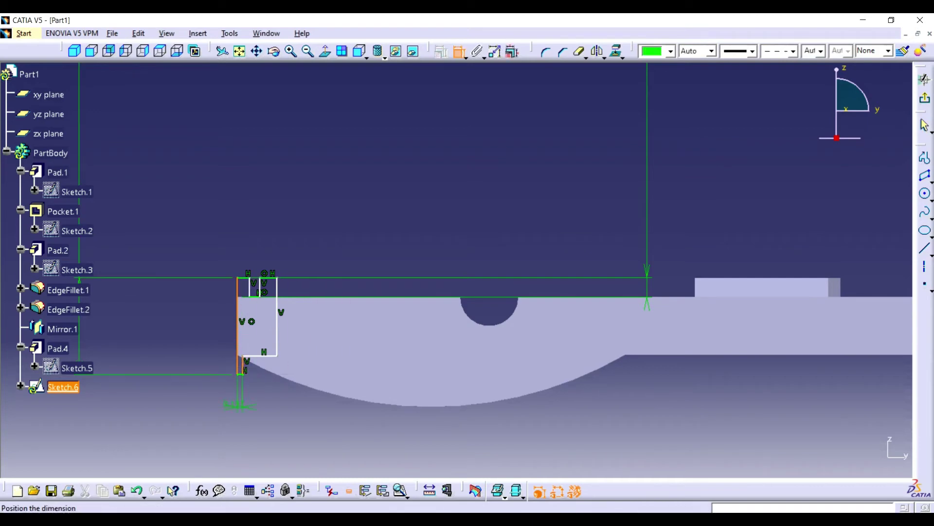
pyautogui.doubleClick(240, 405)
pyautogui.write('0.')
pyautogui.press('Return')
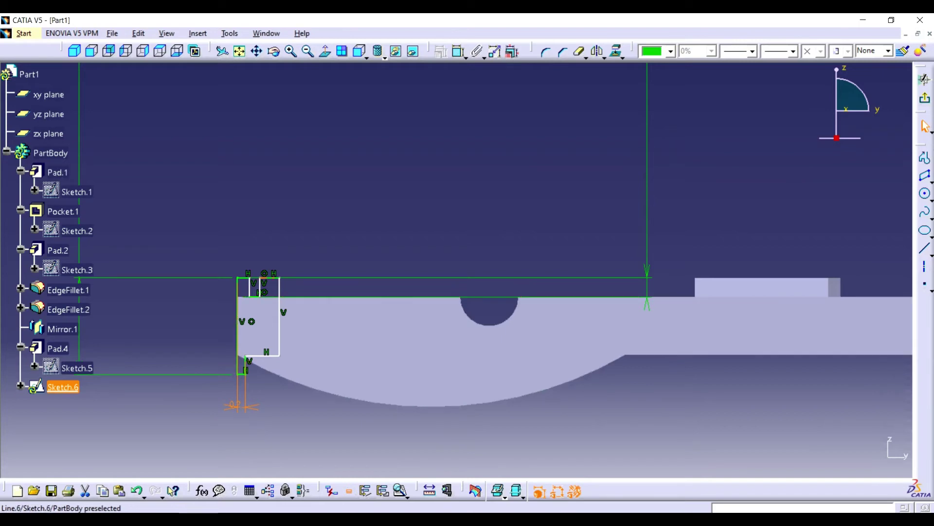
# Give the top segment a 0.2 length and add a 0.1 offset dimension.
pyautogui.click(379, 168)
pyautogui.doubleClick(381, 166)
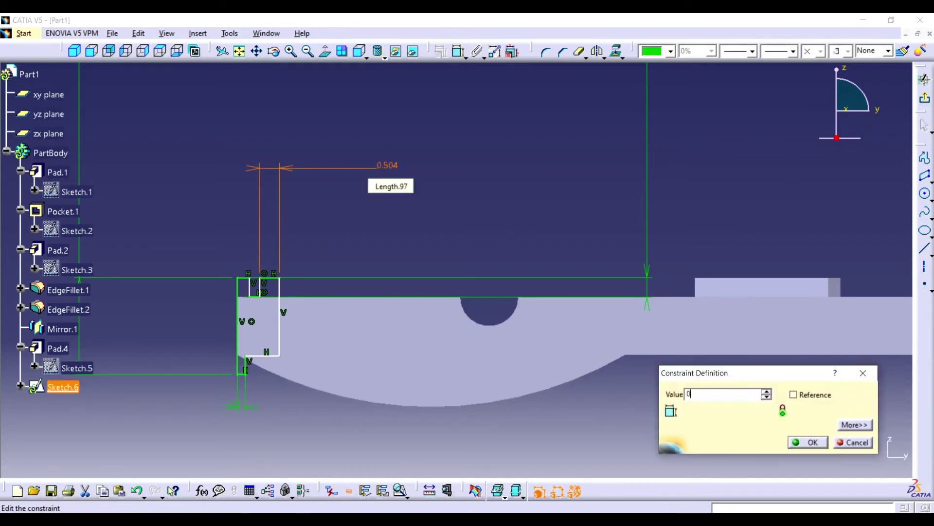
pyautogui.write('0.2')
pyautogui.press('Return')
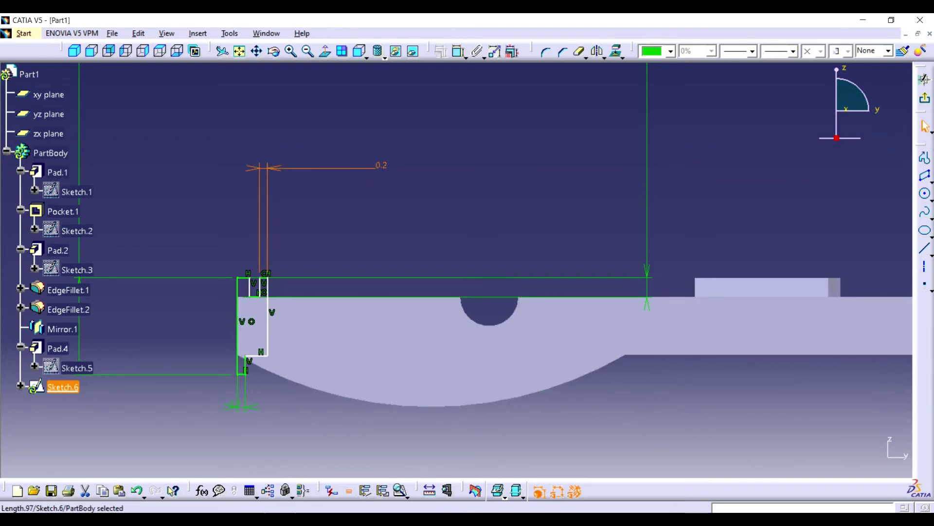
pyautogui.click(458, 51)
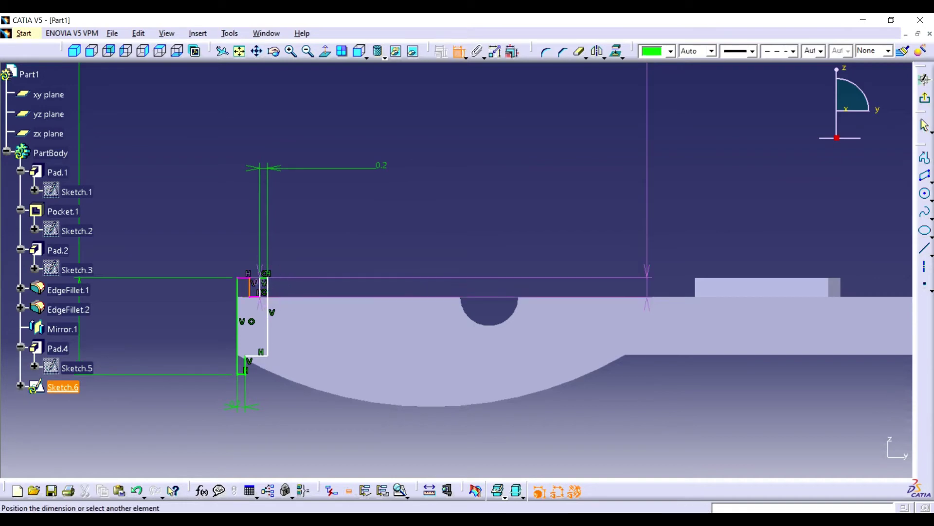
pyautogui.click(262, 113)
pyautogui.doubleClick(264, 113)
pyautogui.write('0.1')
pyautogui.press('Return')
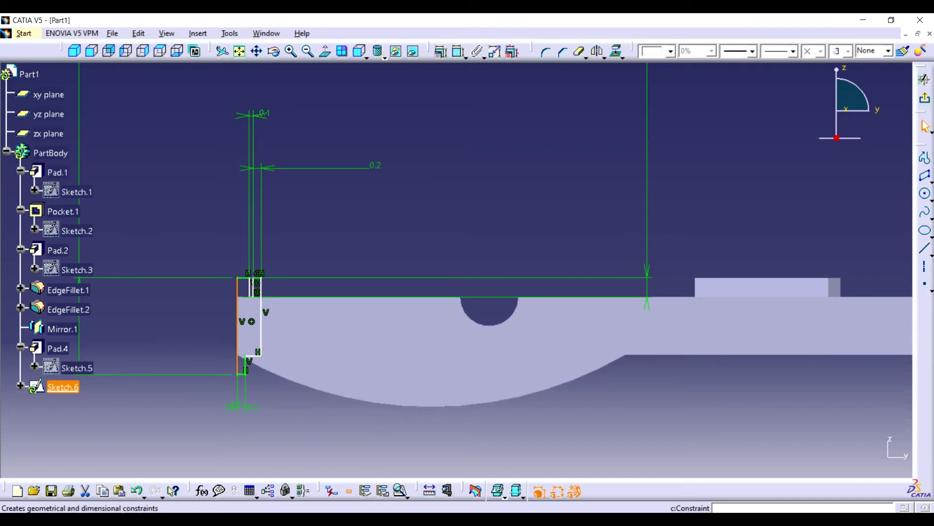
# Set a 2.5 offset dimension and delete the old 0.2 dimension.
pyautogui.click(459, 51)
pyautogui.click(311, 112)
pyautogui.doubleClick(312, 112)
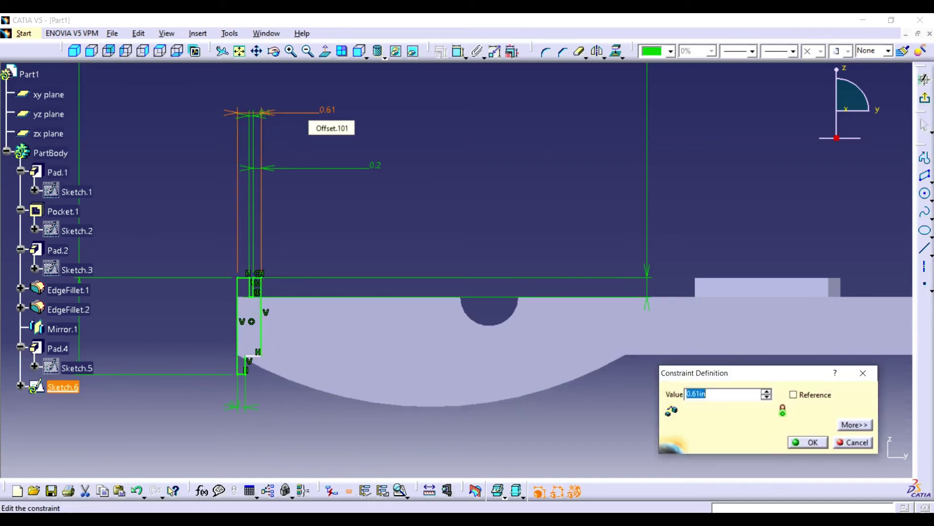
pyautogui.press('Return')
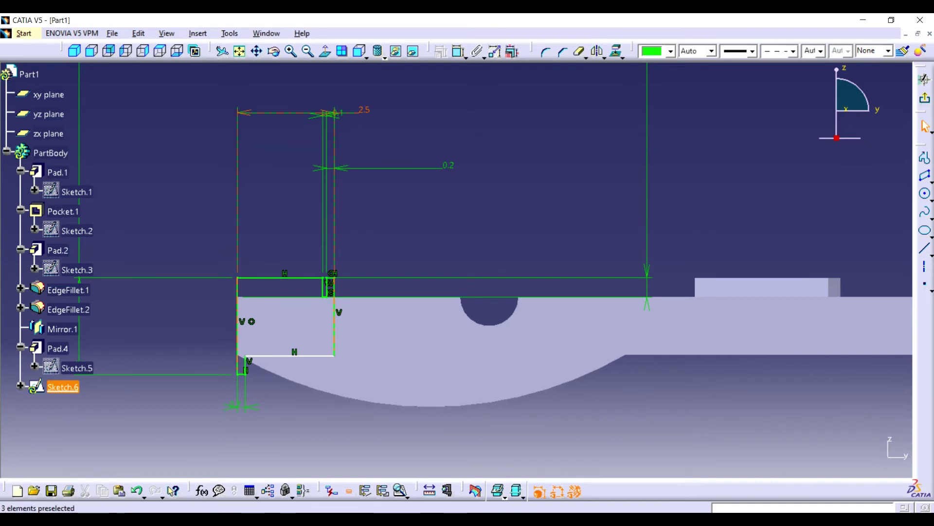
pyautogui.rightClick(365, 110)
pyautogui.click(403, 120)
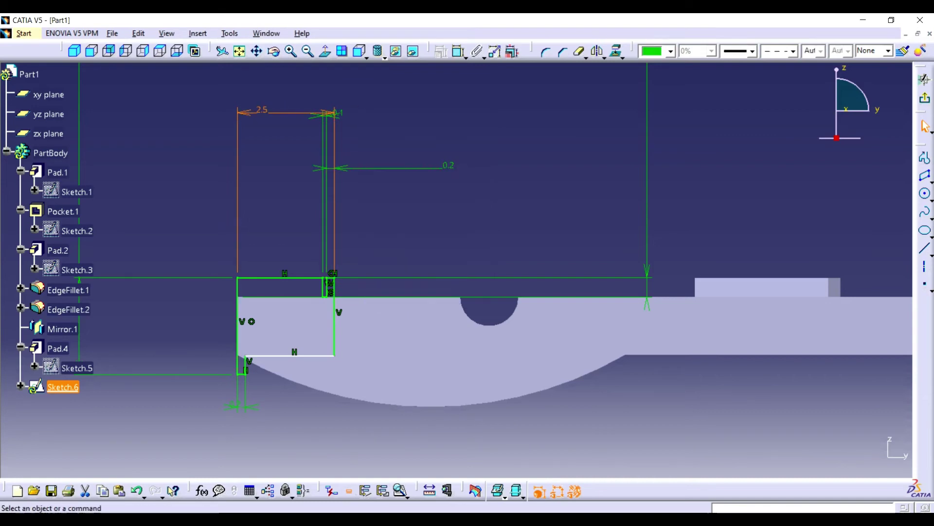
pyautogui.rightClick(446, 165)
pyautogui.click(472, 328)
# Re-dimension the top line with a 0.2 width above the profile.
pyautogui.click(332, 491)
pyautogui.click(280, 278)
pyautogui.click(292, 76)
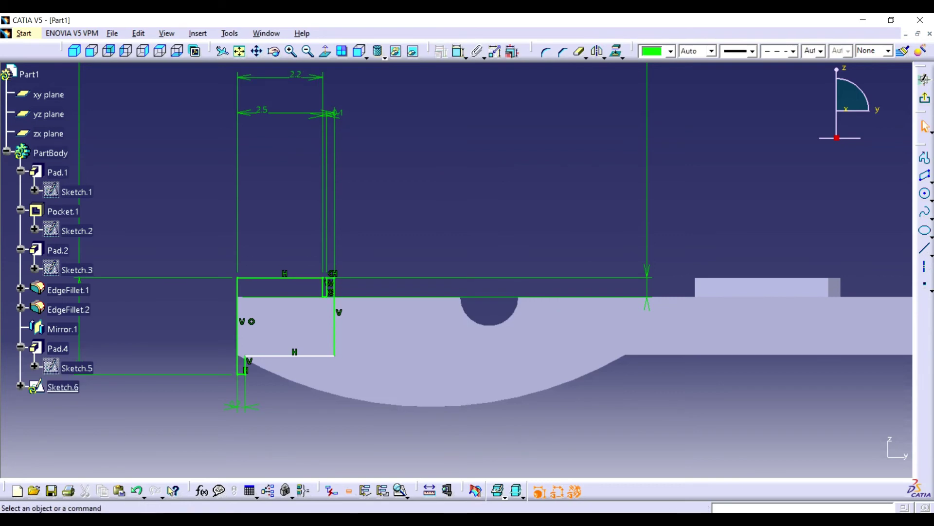
pyautogui.doubleClick(296, 76)
pyautogui.press('Return')
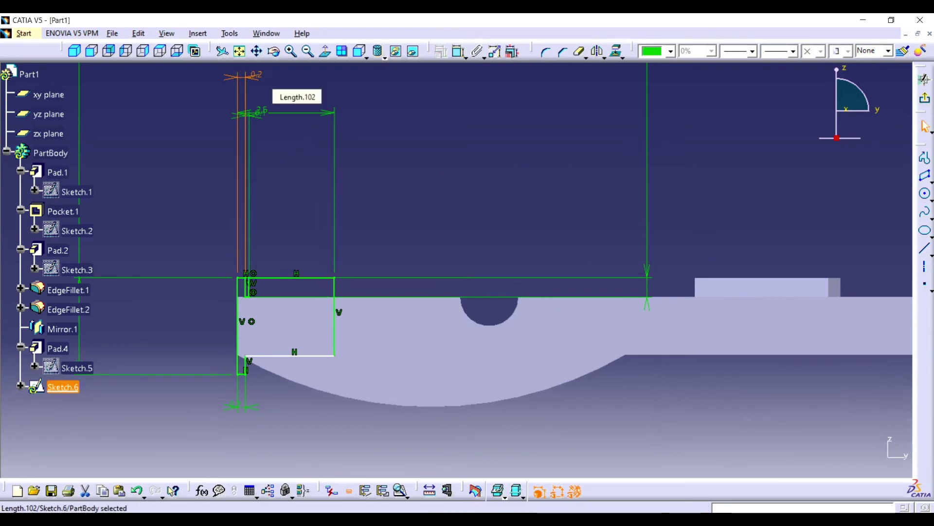
# Exit the sketch and pad Sketch.6 by 2 in with Mirrored extent as Pad.5.
pyautogui.click(925, 79)
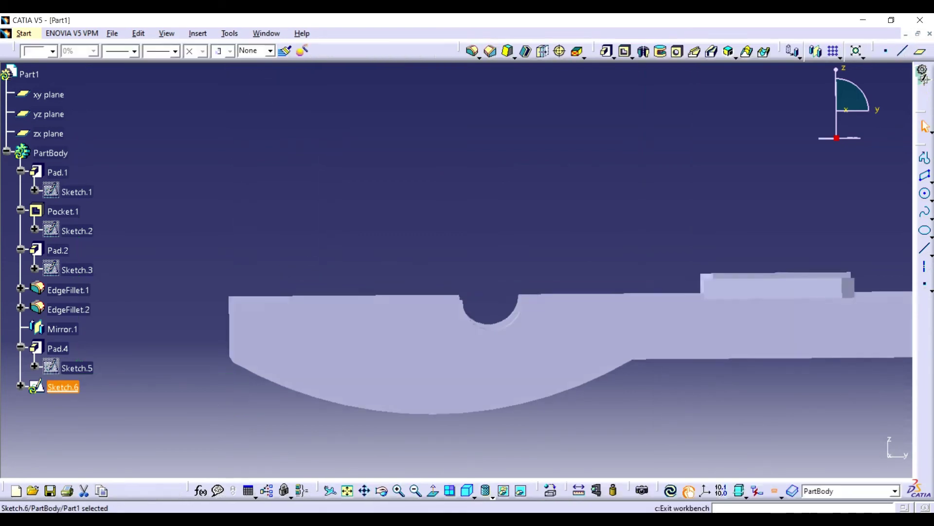
pyautogui.click(606, 50)
pyautogui.write('2')
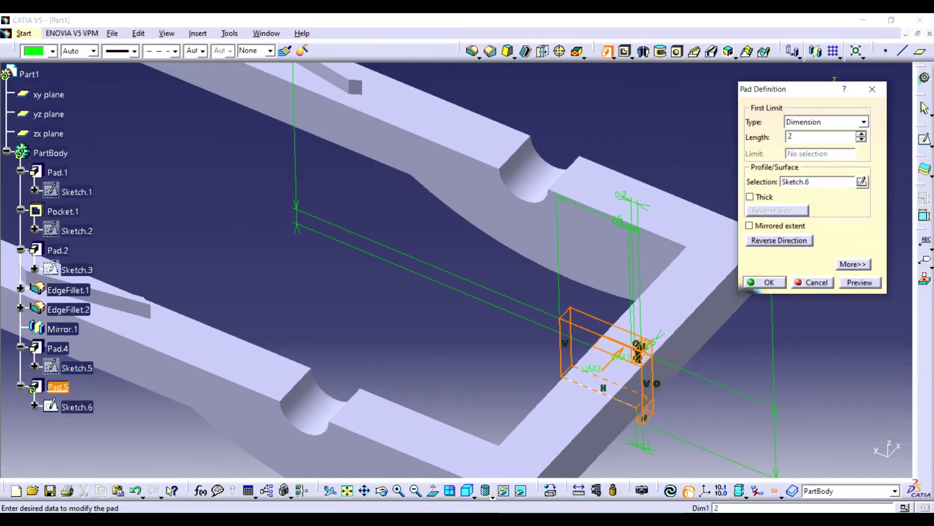
pyautogui.click(750, 226)
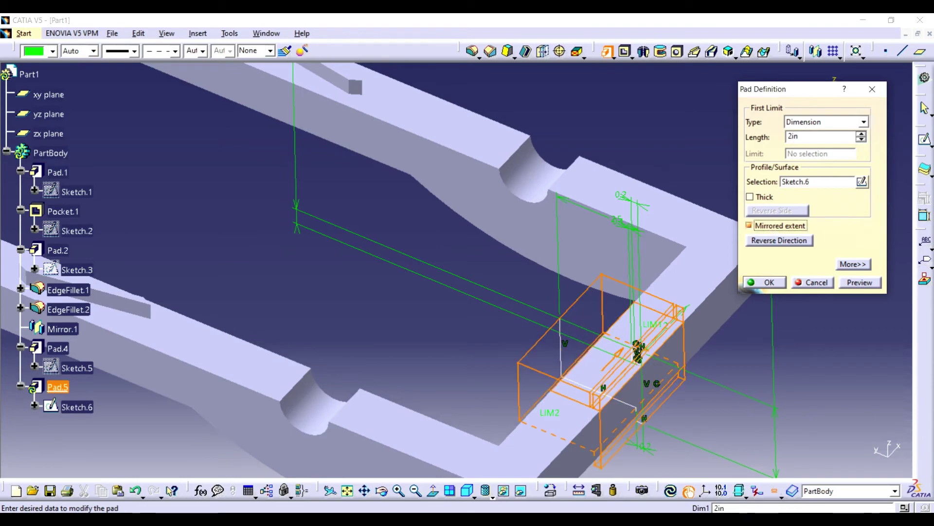
pyautogui.click(755, 288)
pyautogui.click(382, 491)
pyautogui.moveTo(399, 389); pyautogui.dragTo(506, 380)
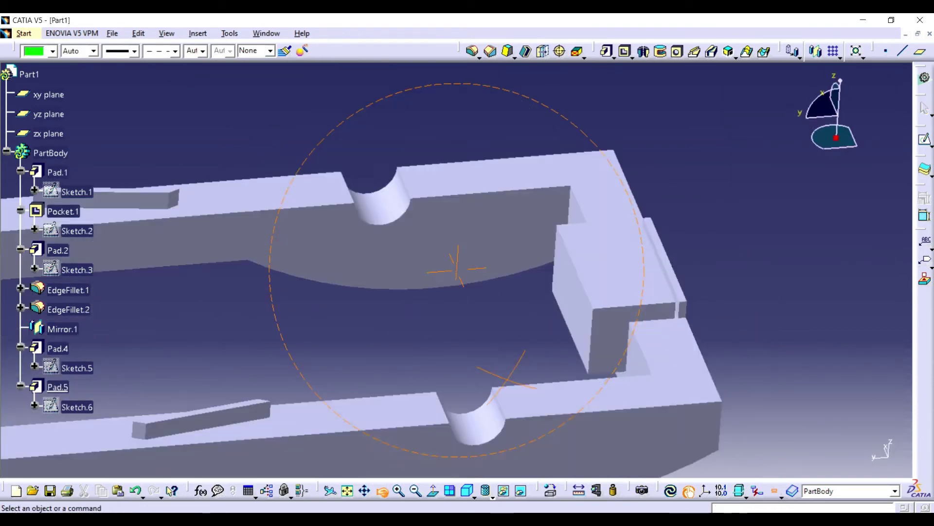
# Reopen Sketch.6 and project the pocket's inner edge into it.
pyautogui.doubleClick(77, 406)
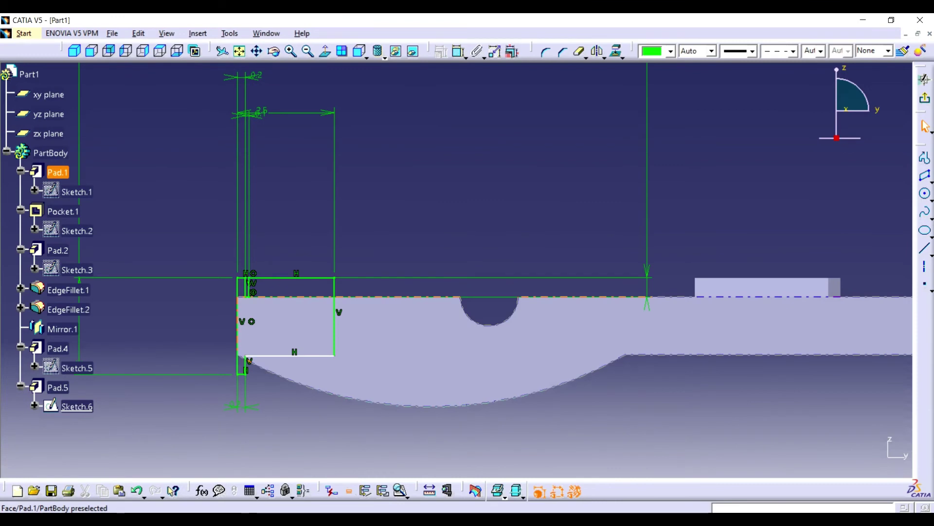
pyautogui.moveTo(482, 341); pyautogui.dragTo(536, 272, button='middle')
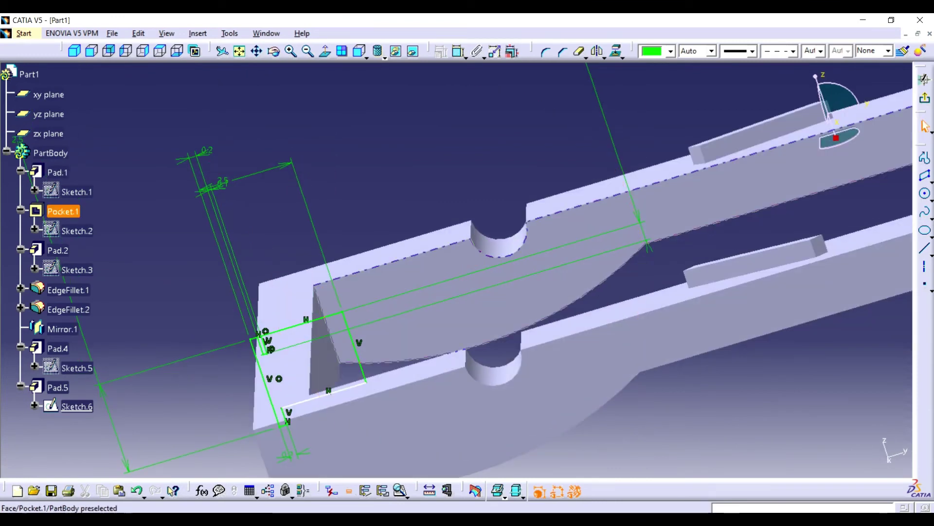
pyautogui.click(322, 370)
pyautogui.click(197, 33)
pyautogui.click(424, 150)
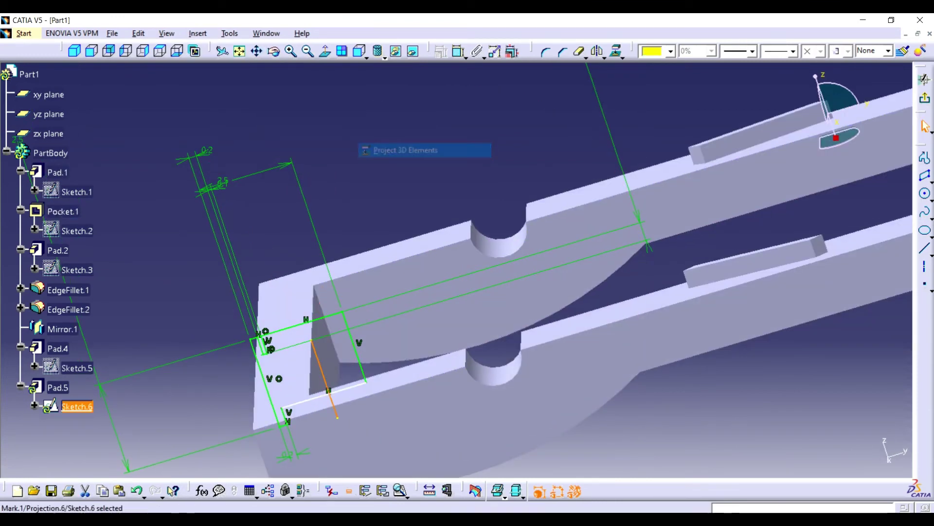
pyautogui.click(325, 51)
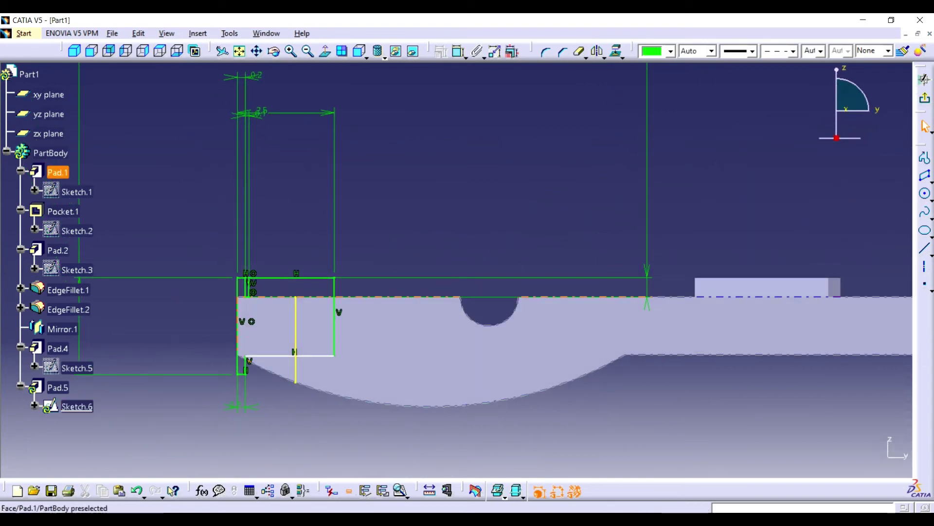
# Trim the rectangle's top, right side and bottom back to the projected edge, updating Pad.5.
pyautogui.click(295, 277)
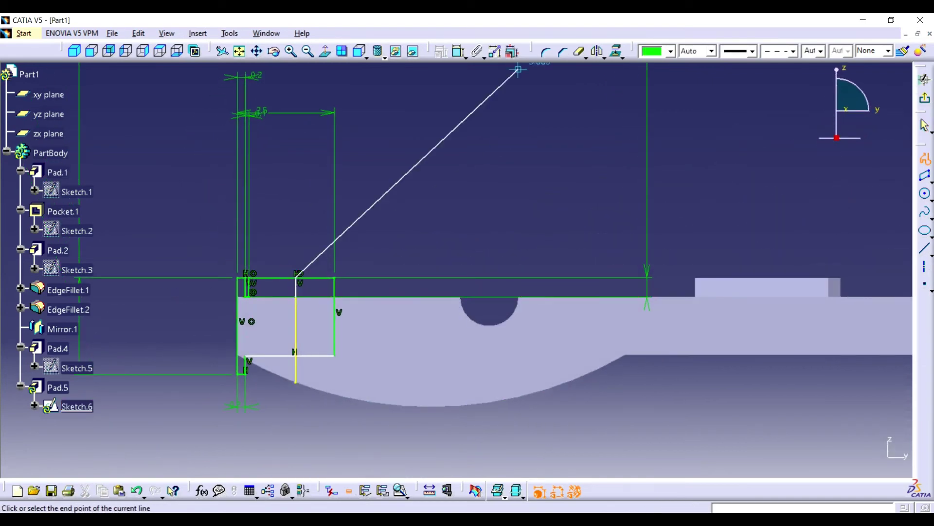
pyautogui.click(580, 50)
pyautogui.click(316, 278)
pyautogui.click(334, 316)
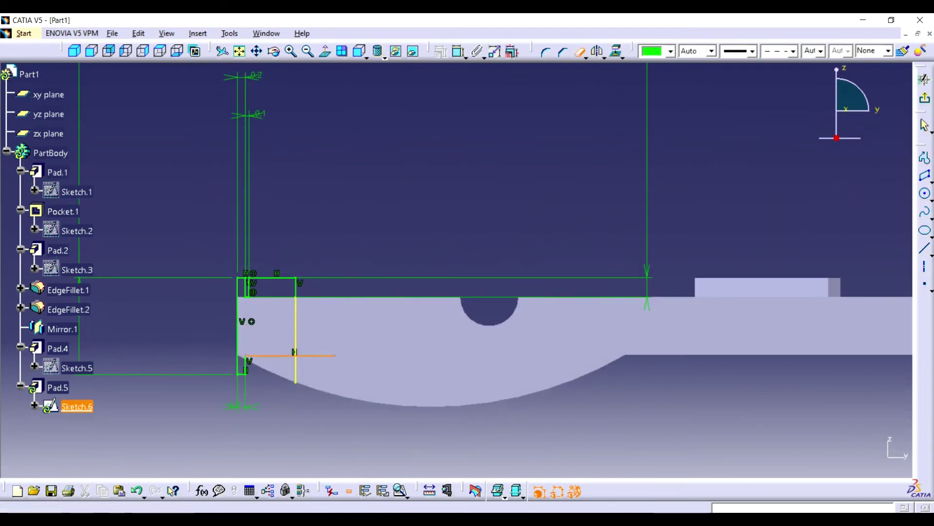
pyautogui.click(314, 355)
pyautogui.click(924, 79)
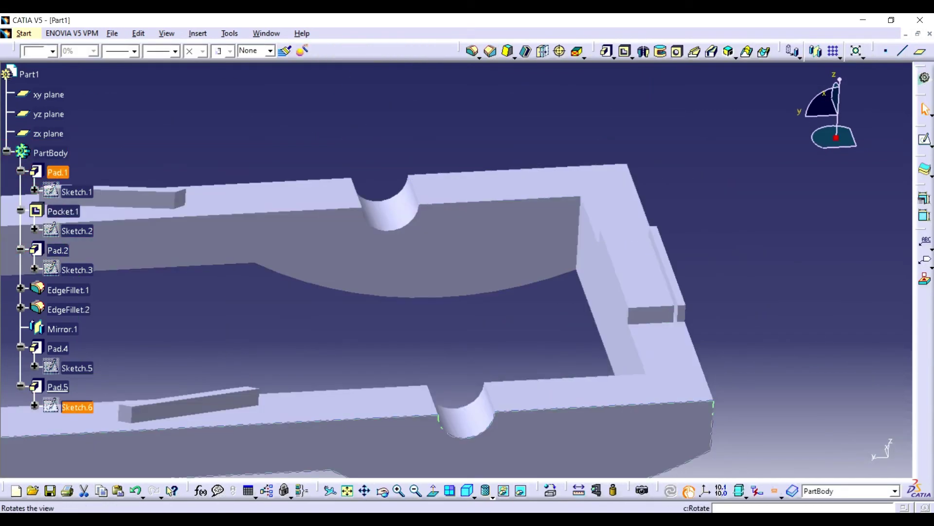
pyautogui.moveTo(383, 492)
pyautogui.mouseDown()
pyautogui.moveTo(365, 199)
pyautogui.moveTo(392, 248)
pyautogui.mouseUp()
pyautogui.moveTo(458, 263); pyautogui.dragTo(676, 273)
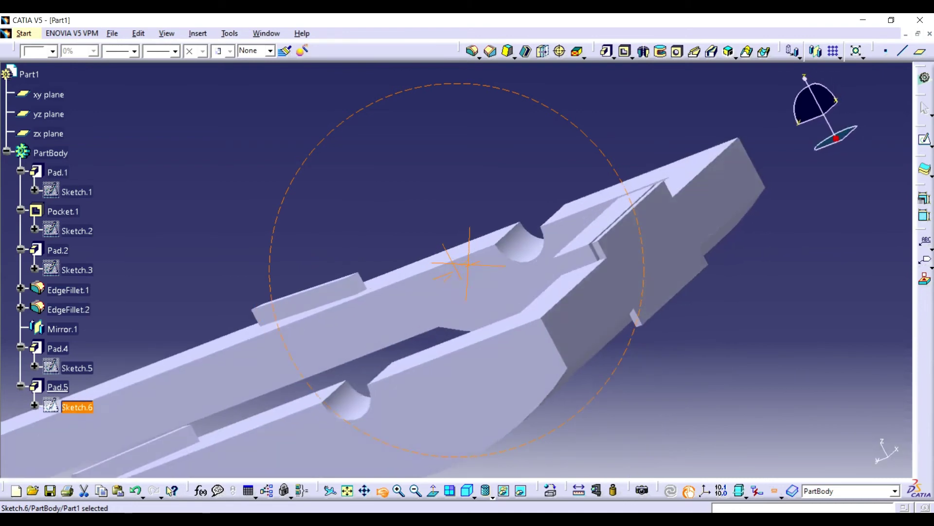
# Chamfer three Pad.5 edges at 0.2 in and 45°.
pyautogui.click(629, 268)
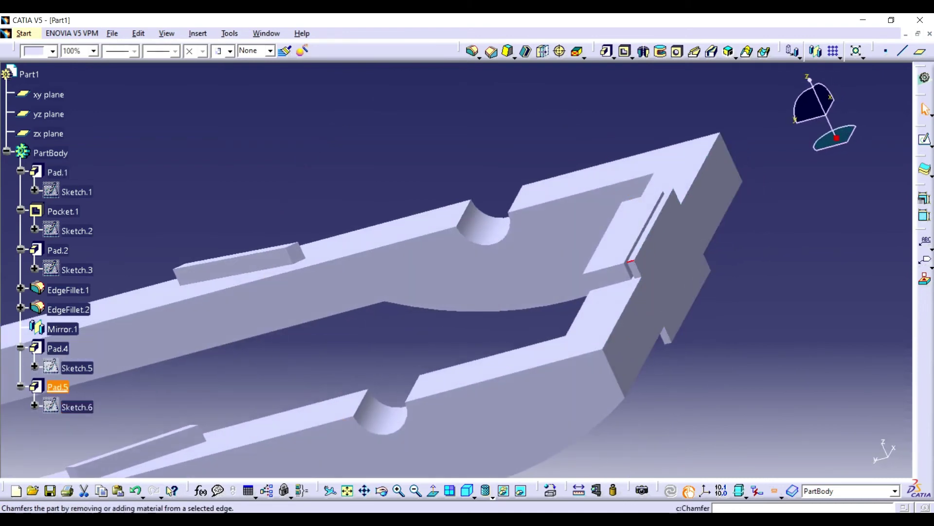
pyautogui.click(491, 51)
pyautogui.write('0.2')
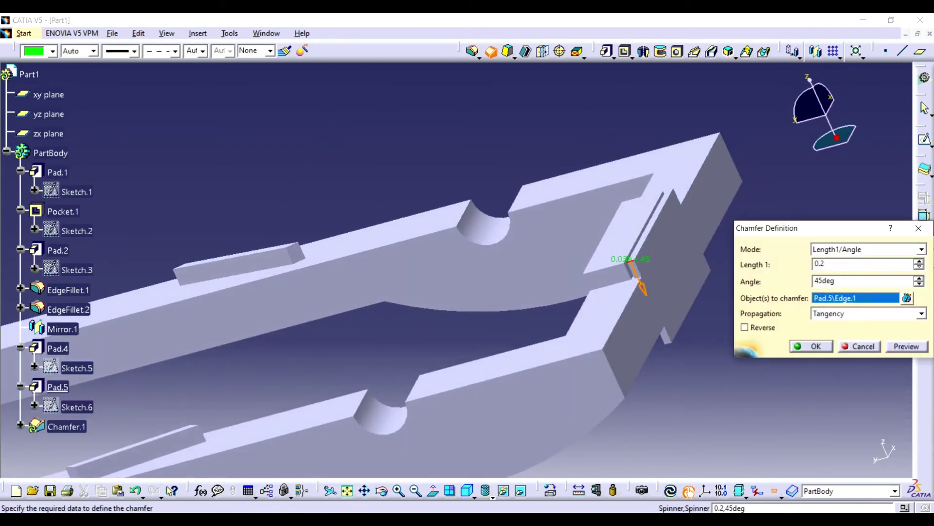
pyautogui.press('Return')
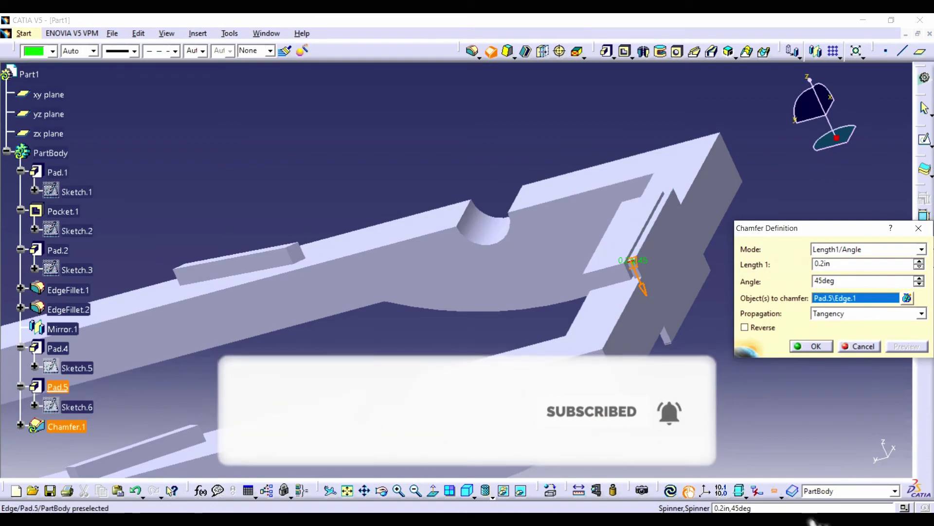
pyautogui.click(637, 277)
pyautogui.moveTo(632, 273); pyautogui.dragTo(487, 243, button='middle')
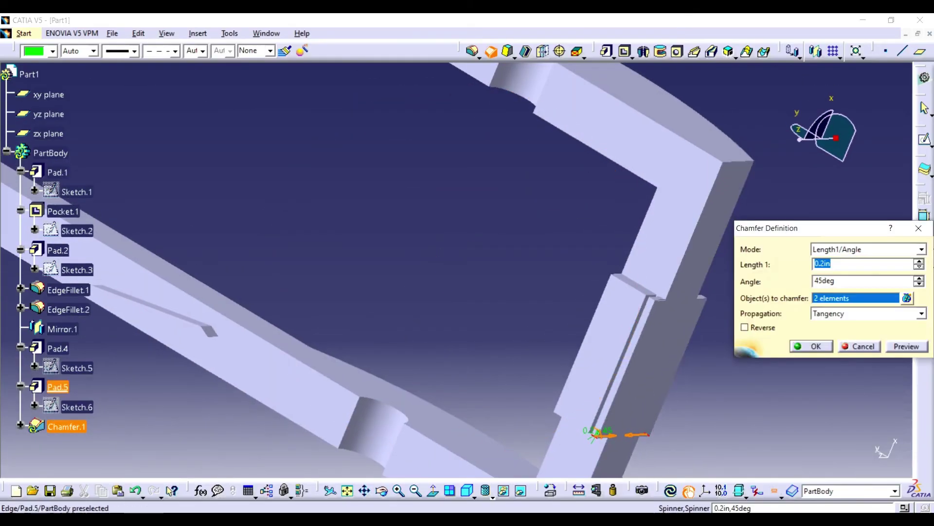
pyautogui.moveTo(609, 341); pyautogui.dragTo(655, 349, button='middle')
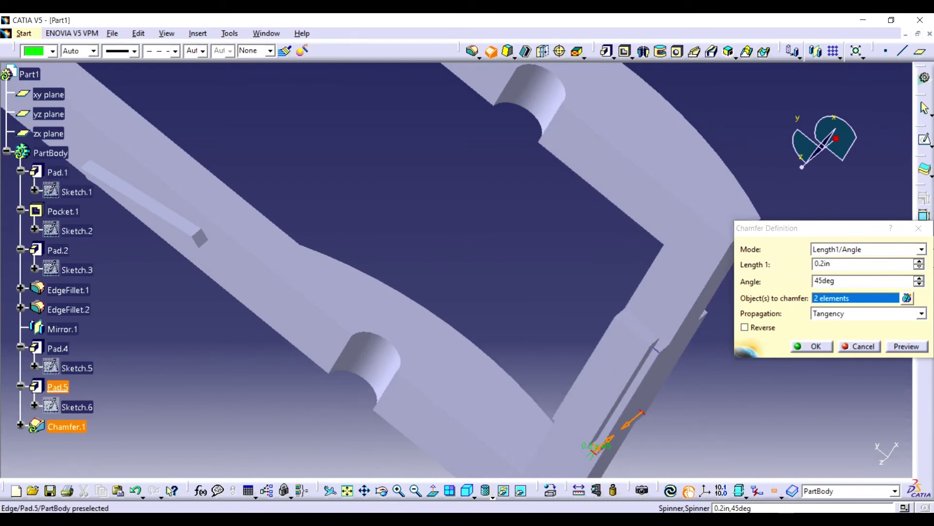
pyautogui.click(659, 344)
pyautogui.moveTo(535, 268); pyautogui.dragTo(564, 243, button='middle')
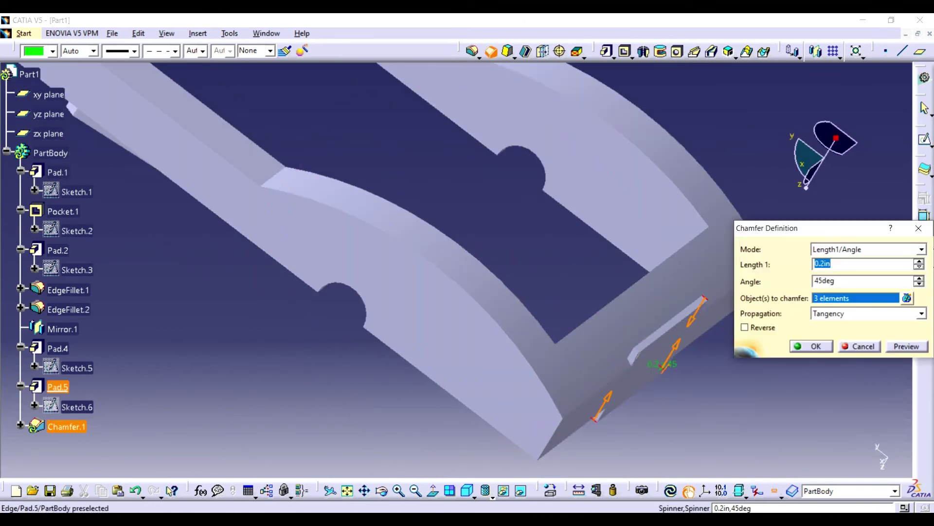
pyautogui.click(811, 346)
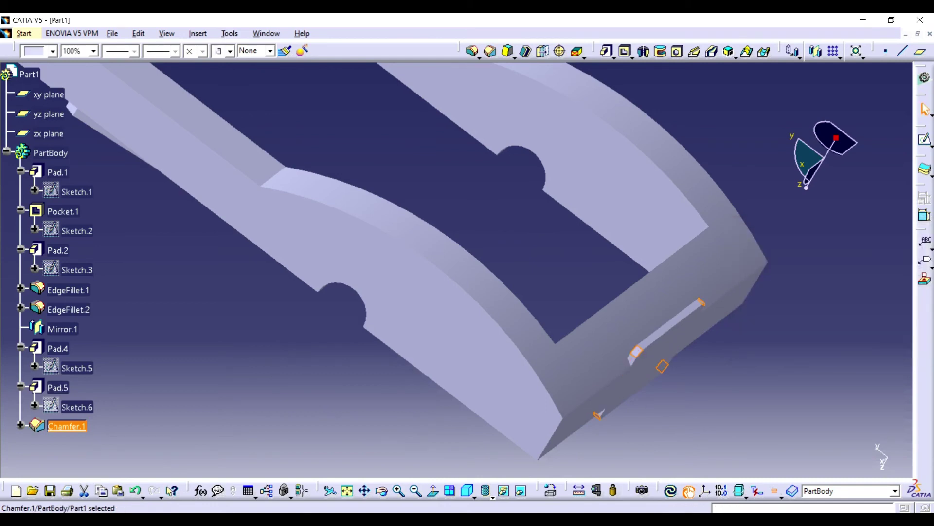
# Inspect the chamfers and start a new sketch on a pad face.
pyautogui.click(398, 490)
pyautogui.moveTo(460, 275); pyautogui.dragTo(662, 214, button='middle')
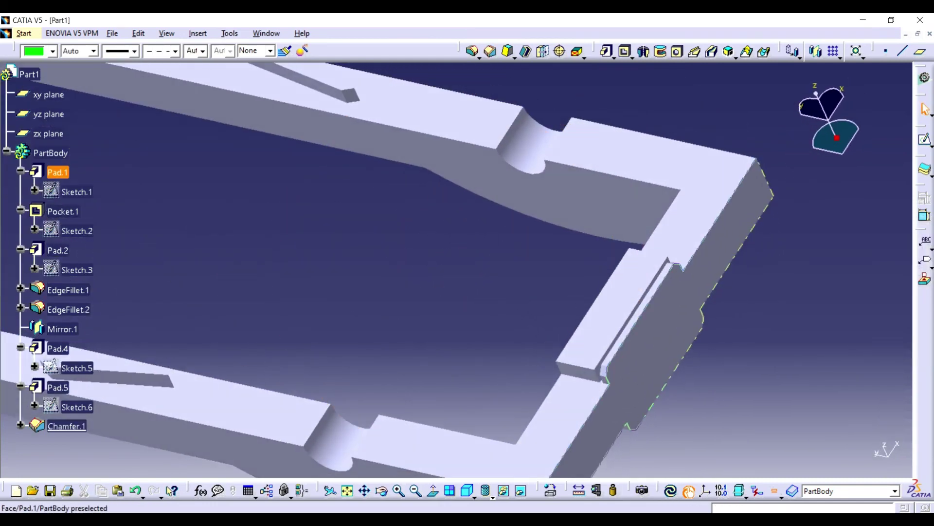
pyautogui.click(691, 292)
pyautogui.click(924, 139)
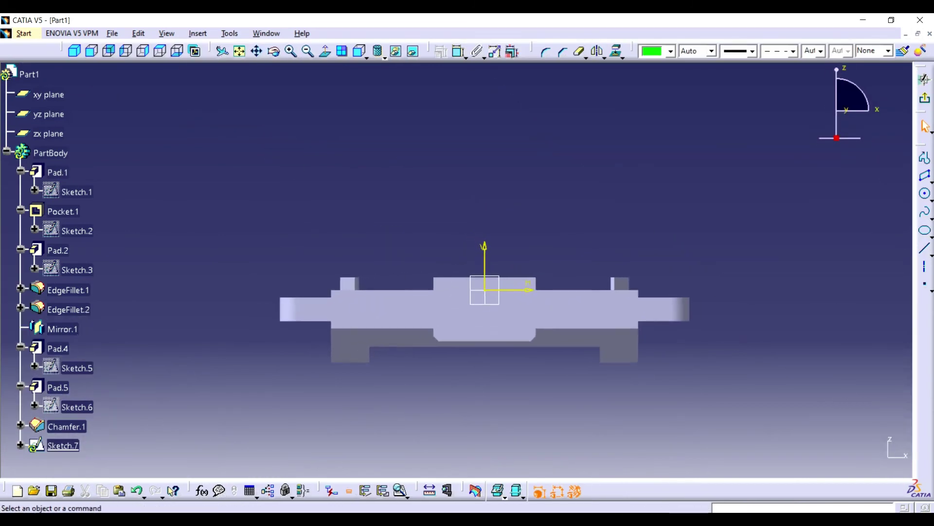
pyautogui.hotkey('ctrl', 'z')
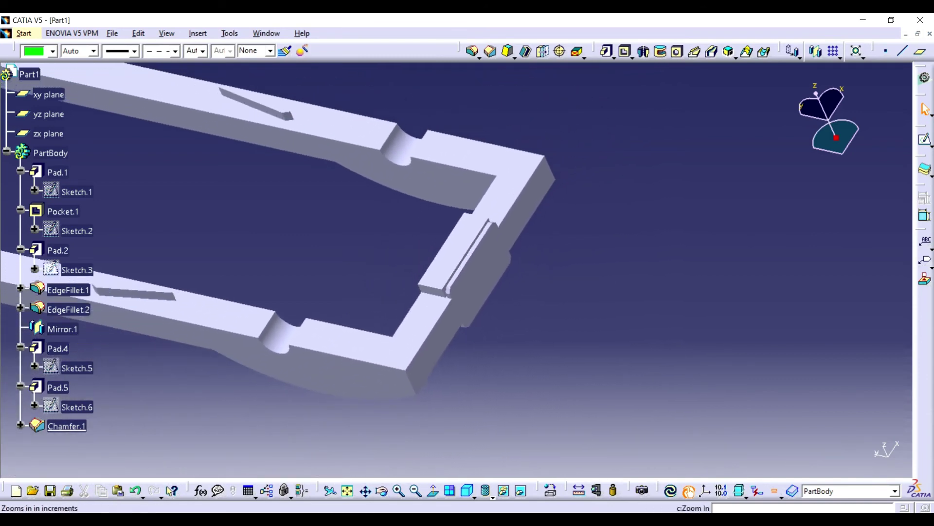
pyautogui.moveTo(323, 240)
pyautogui.mouseDown(button='middle')
pyautogui.moveTo(599, 255)
pyautogui.moveTo(190, 175)
pyautogui.mouseUp(button='middle')
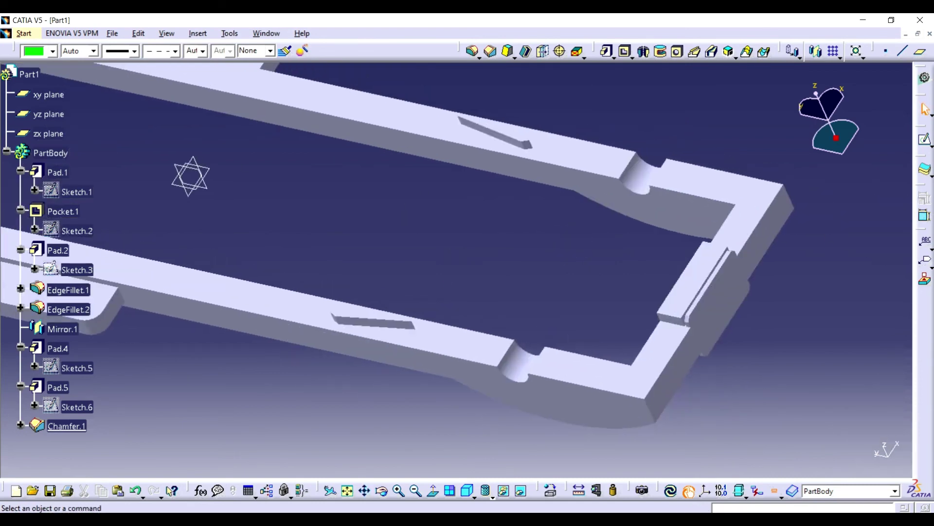
pyautogui.click(58, 387)
pyautogui.click(793, 50)
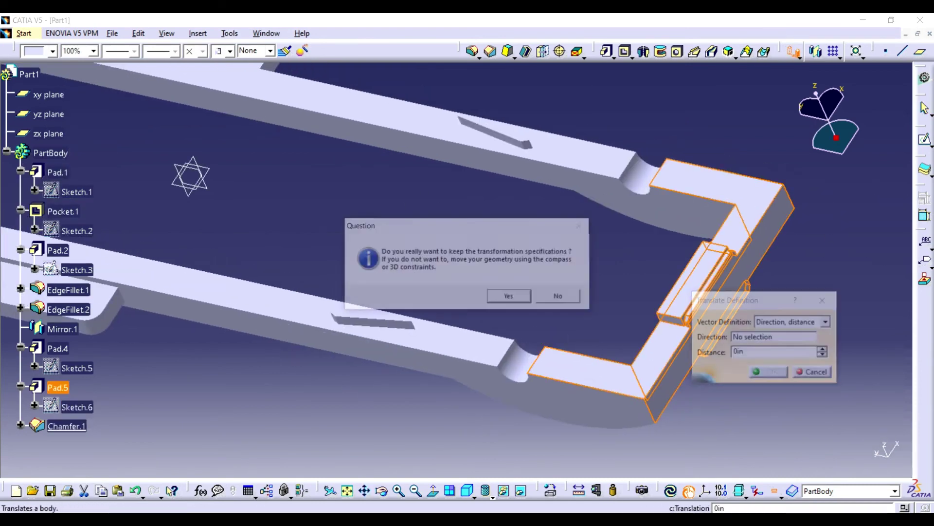
pyautogui.click(508, 295)
pyautogui.click(48, 133)
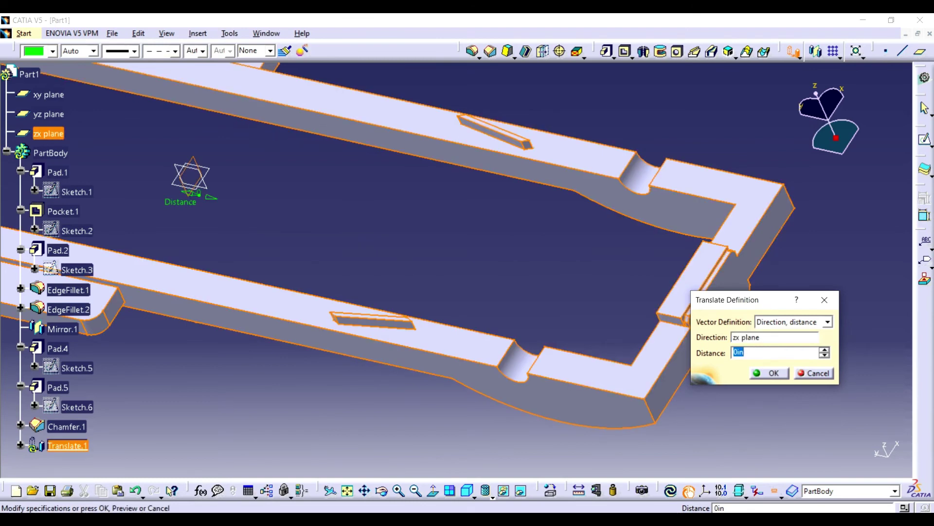
pyautogui.press('Return')
pyautogui.moveTo(190, 176); pyautogui.dragTo(663, 277)
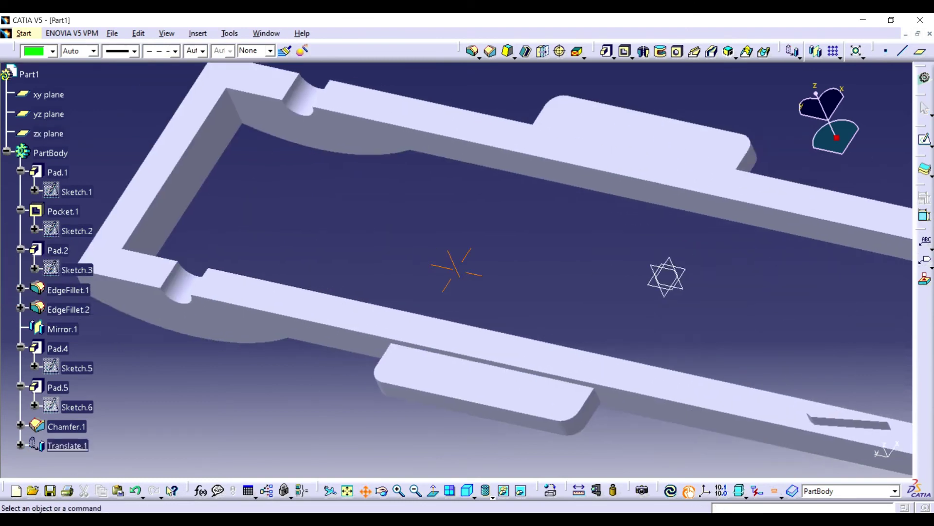
pyautogui.rightClick(56, 445)
pyautogui.click(73, 367)
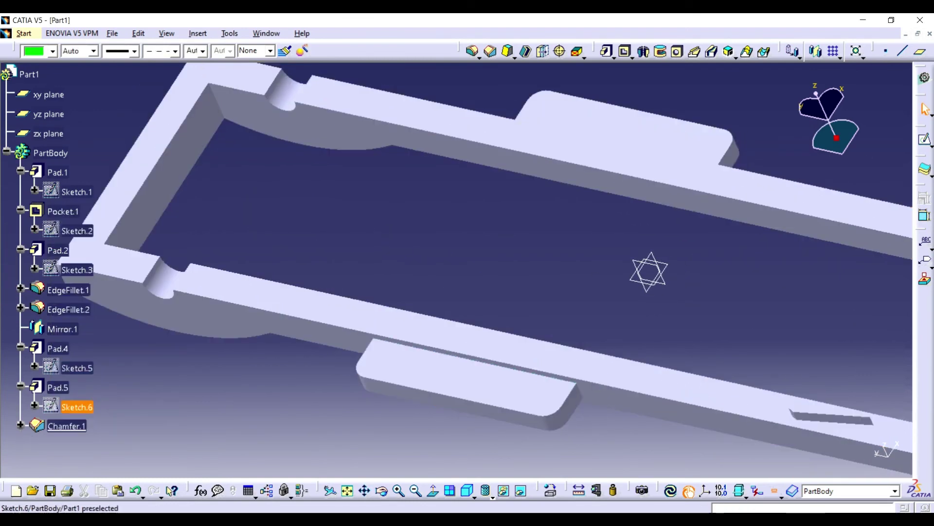
# Delete Sketch.6's profile and dimensions, then rebuild the part with Update All.
pyautogui.doubleClick(77, 406)
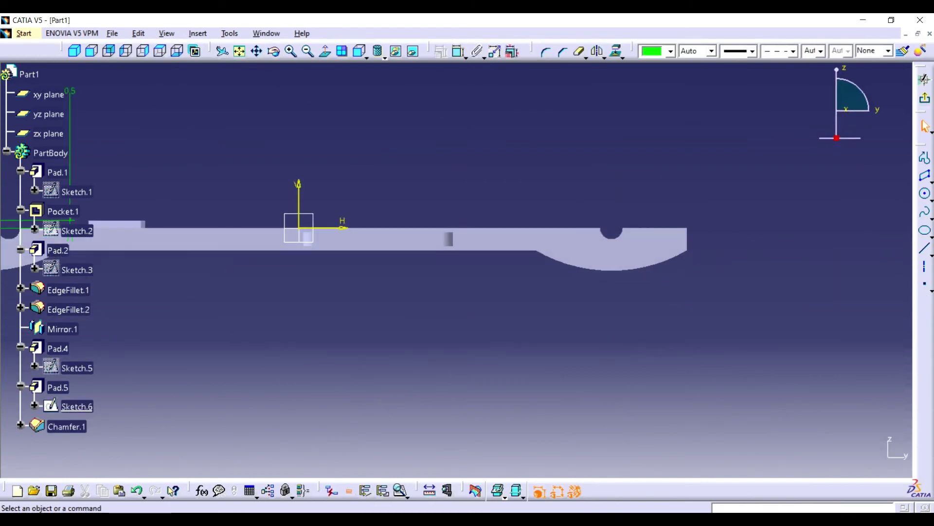
pyautogui.moveTo(352, 253); pyautogui.dragTo(674, 268, button='middle')
pyautogui.click(76, 406)
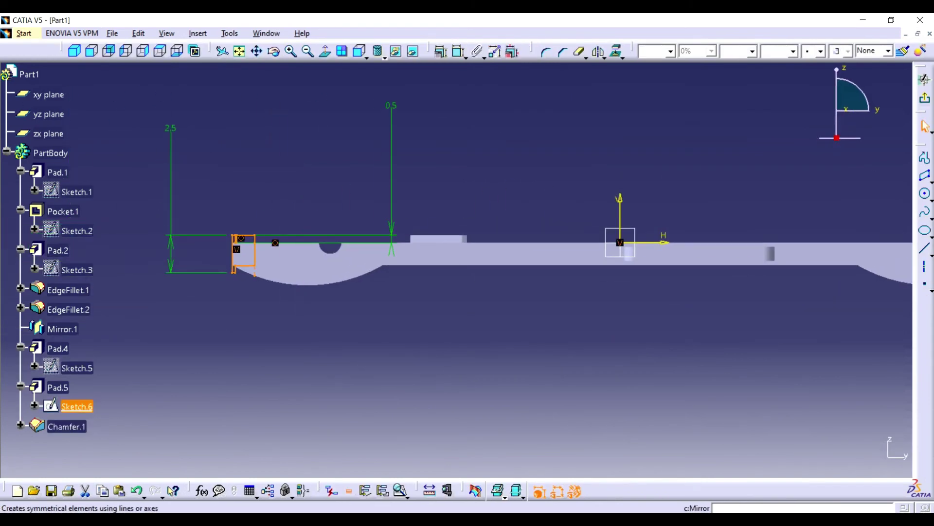
pyautogui.press('Delete')
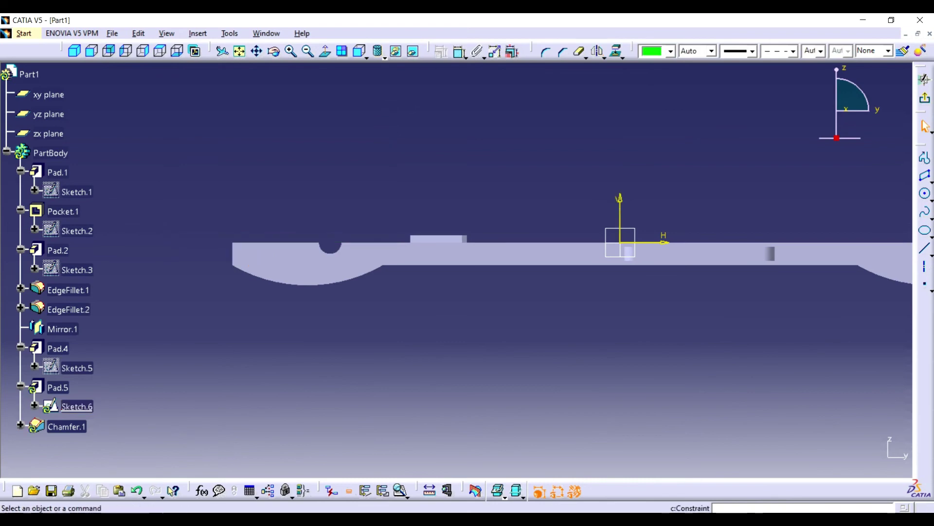
pyautogui.click(325, 51)
pyautogui.click(925, 79)
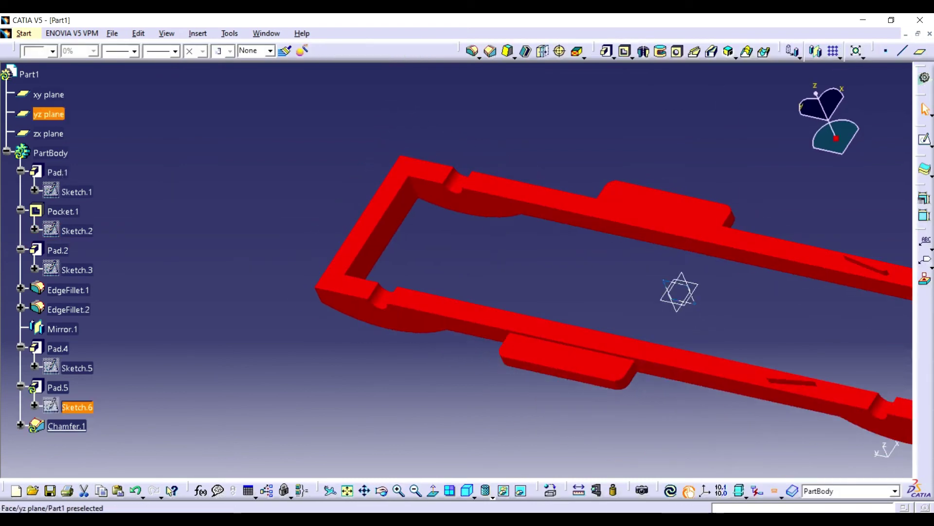
pyautogui.click(672, 490)
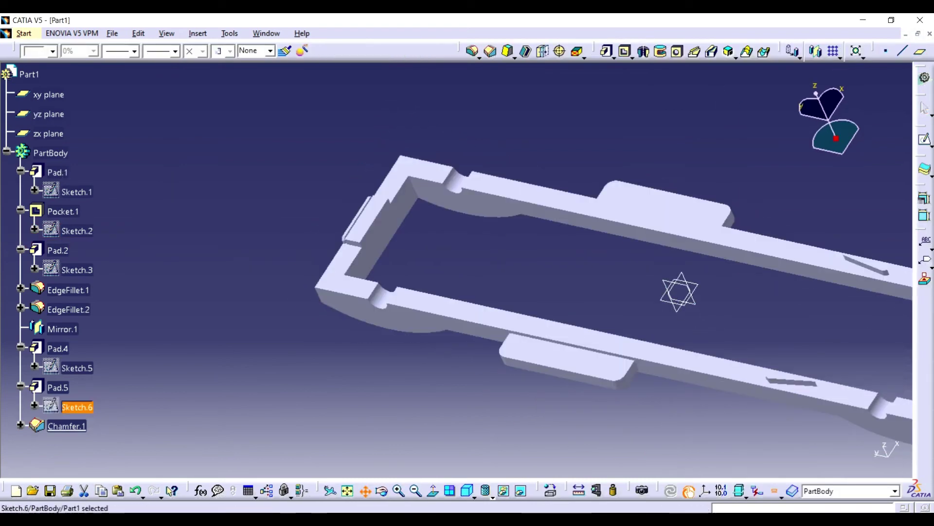
# Start a new sketch on the frame's opposite end face.
pyautogui.moveTo(682, 292); pyautogui.dragTo(194, 226, button='middle')
pyautogui.click(498, 346)
pyautogui.click(605, 51)
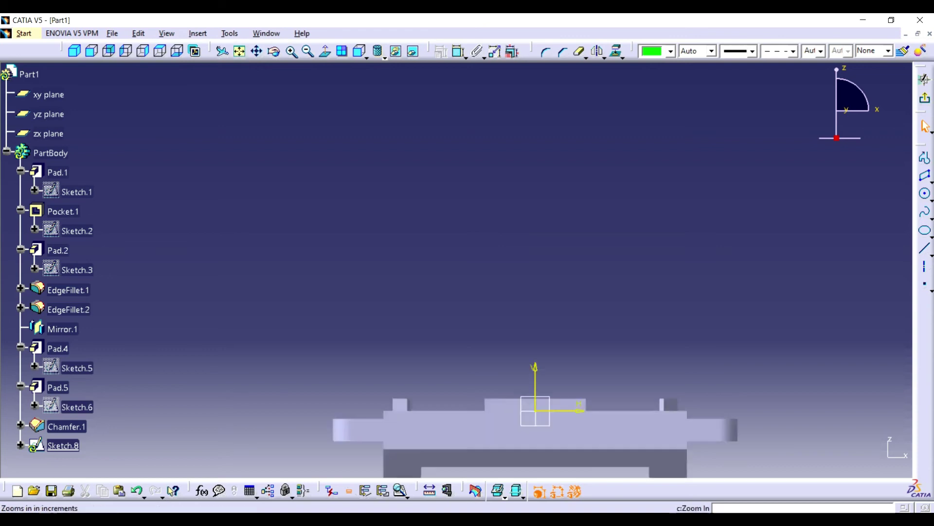
# Draw a centred rectangle on the origin of the end-face sketch.
pyautogui.click(291, 51)
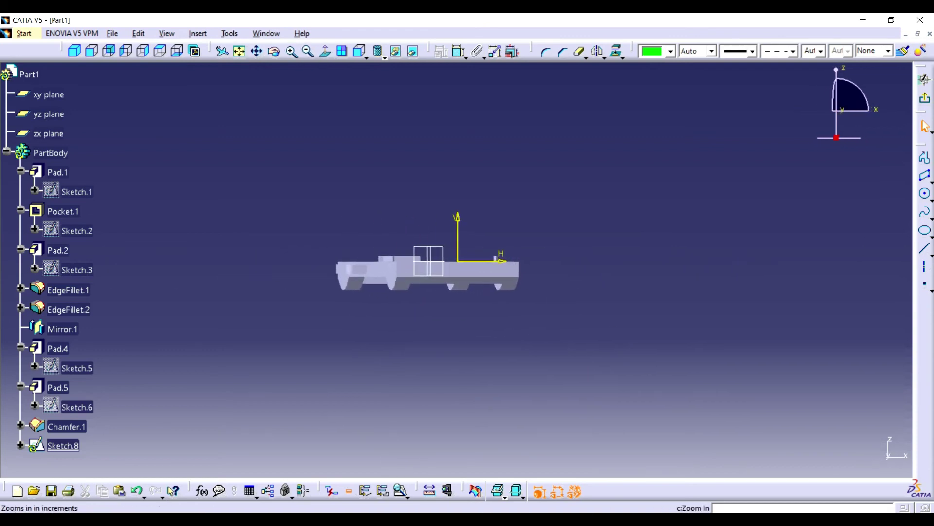
pyautogui.click(291, 51)
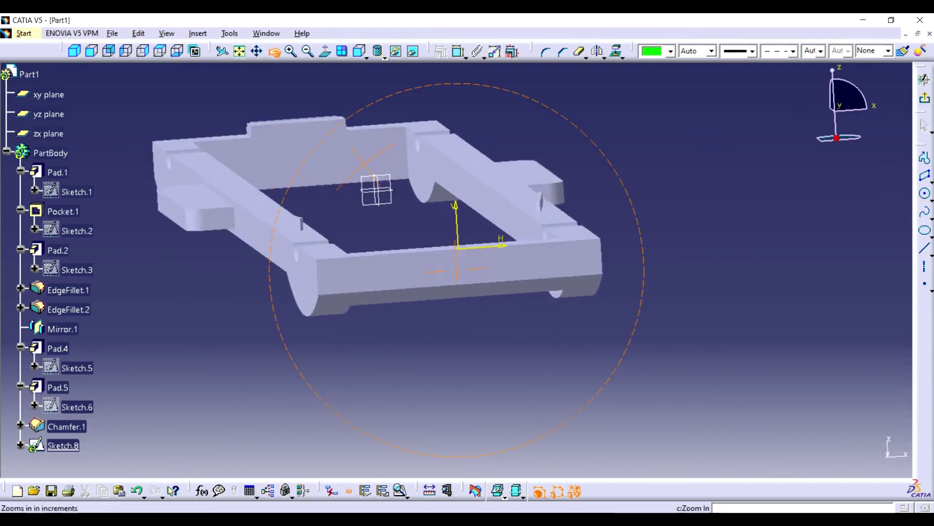
pyautogui.click(91, 51)
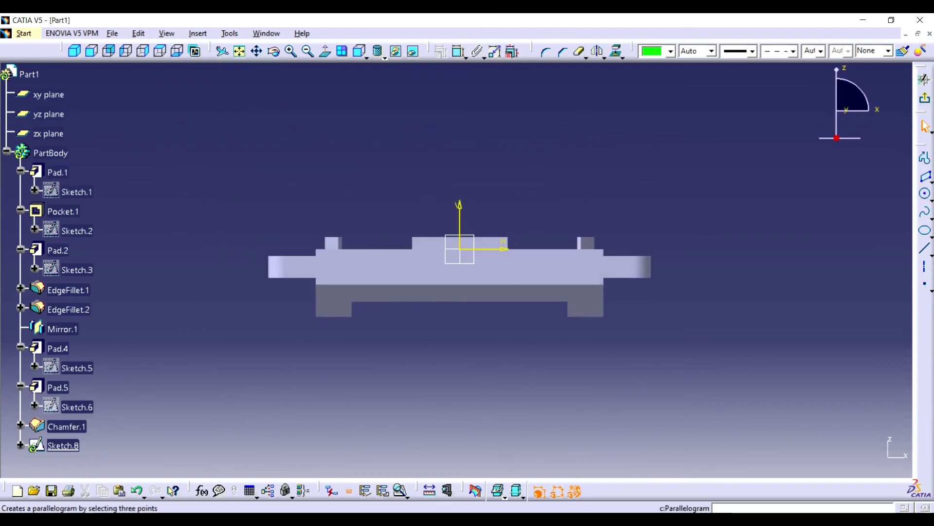
pyautogui.click(927, 178)
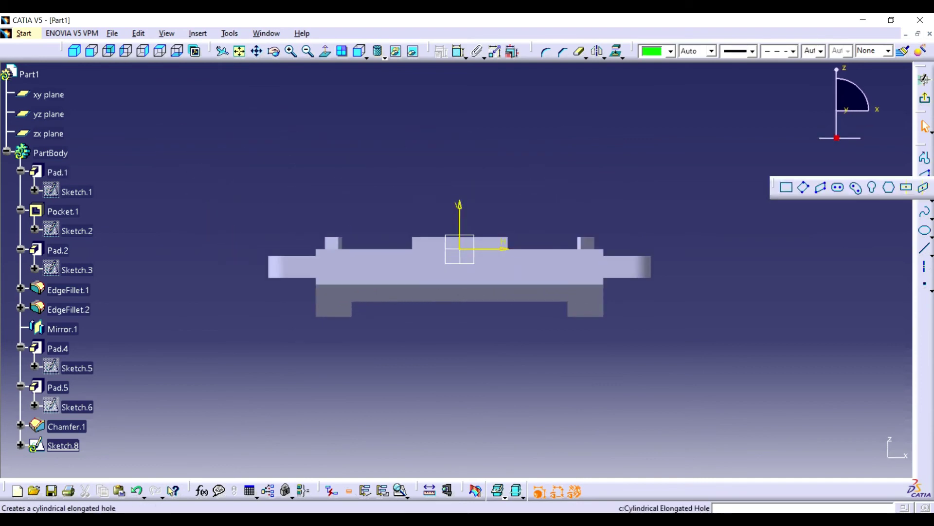
pyautogui.click(906, 187)
pyautogui.click(460, 268)
pyautogui.click(505, 261)
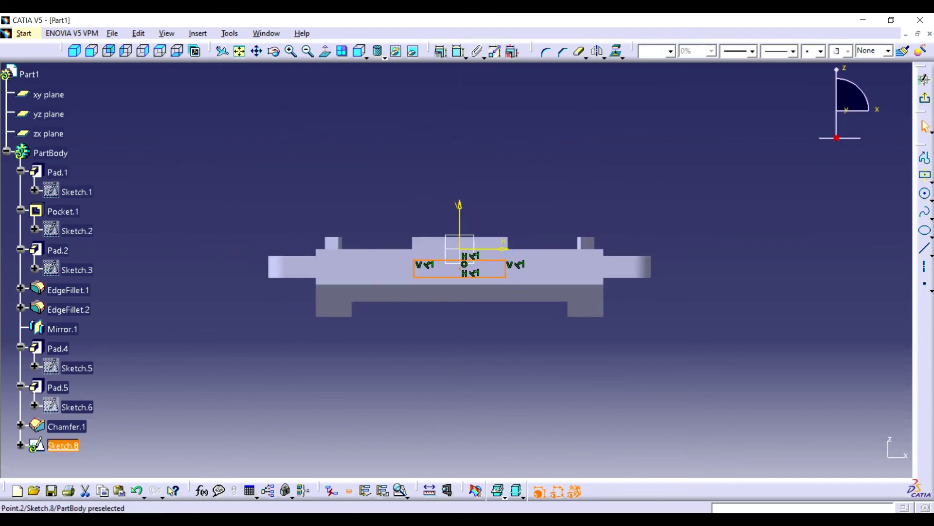
# Dimension the rectangle's height to 2.
pyautogui.click(505, 269)
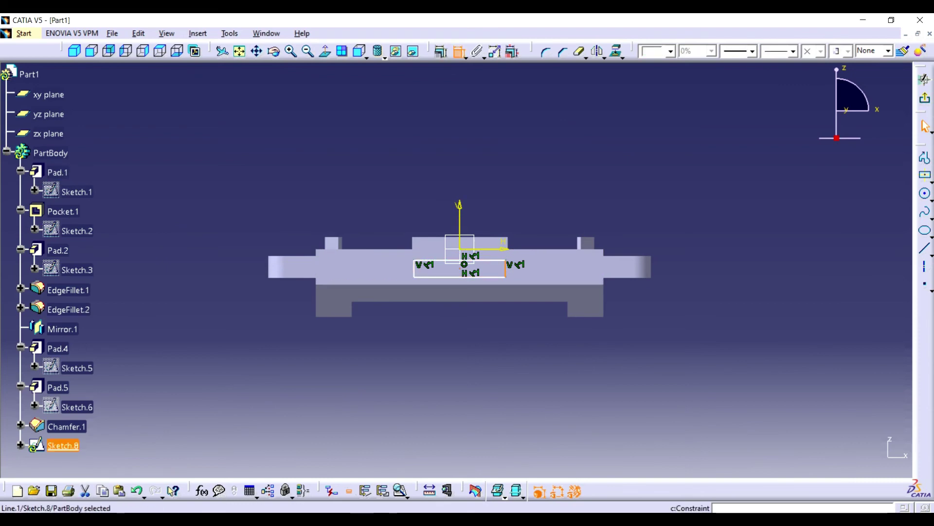
pyautogui.click(458, 50)
pyautogui.doubleClick(734, 176)
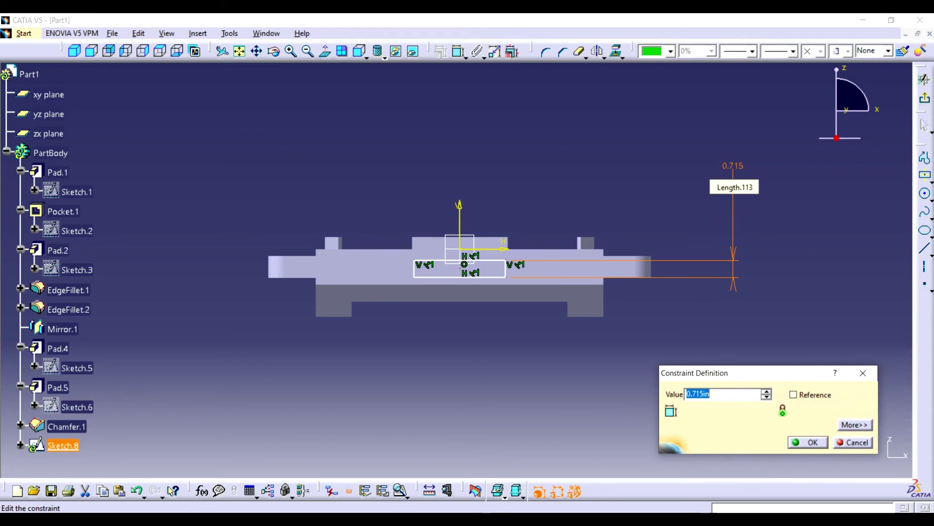
pyautogui.write('2')
pyautogui.press('Return')
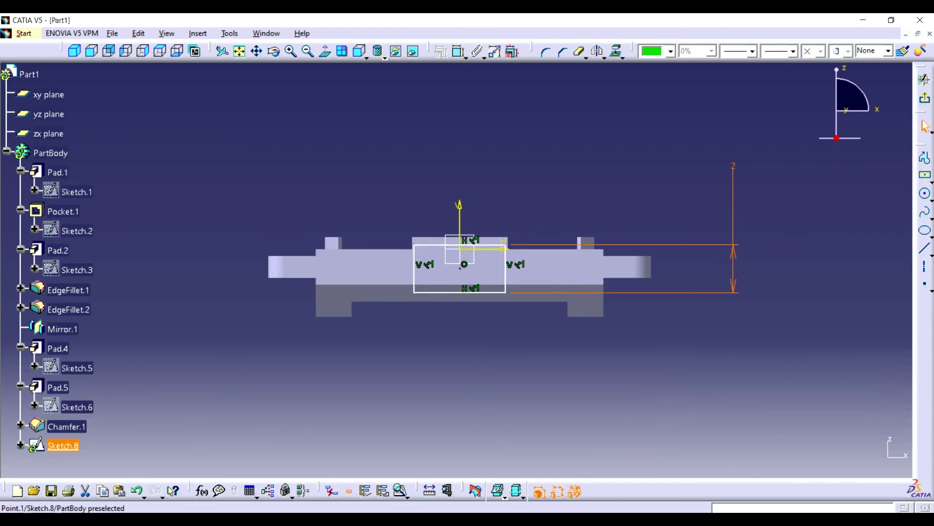
# Offset the rectangle's centre 0.75 from the axis and exit the sketch.
pyautogui.click(460, 267)
pyautogui.click(504, 247)
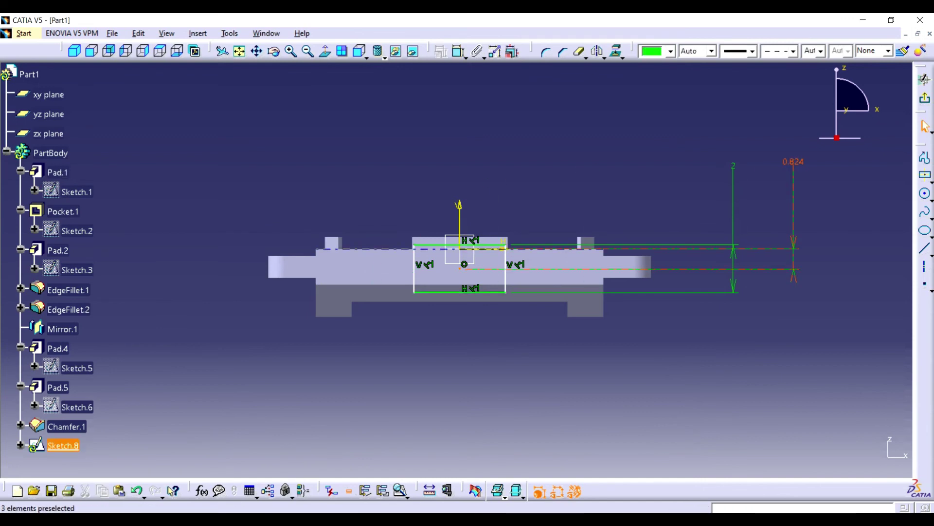
pyautogui.doubleClick(793, 173)
pyautogui.write('1.5/2')
pyautogui.press('Return')
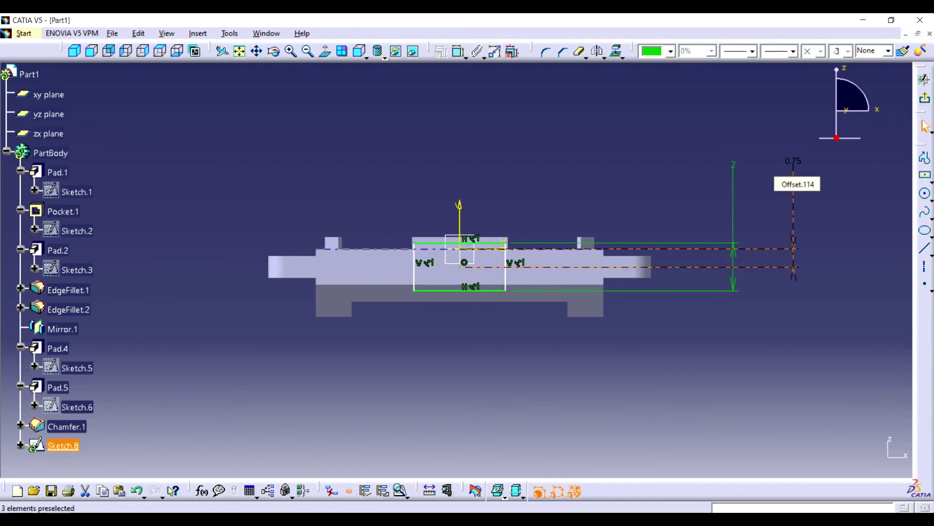
pyautogui.click(924, 79)
# Pad the end-face rectangle to create Pad.6.
pyautogui.click(607, 50)
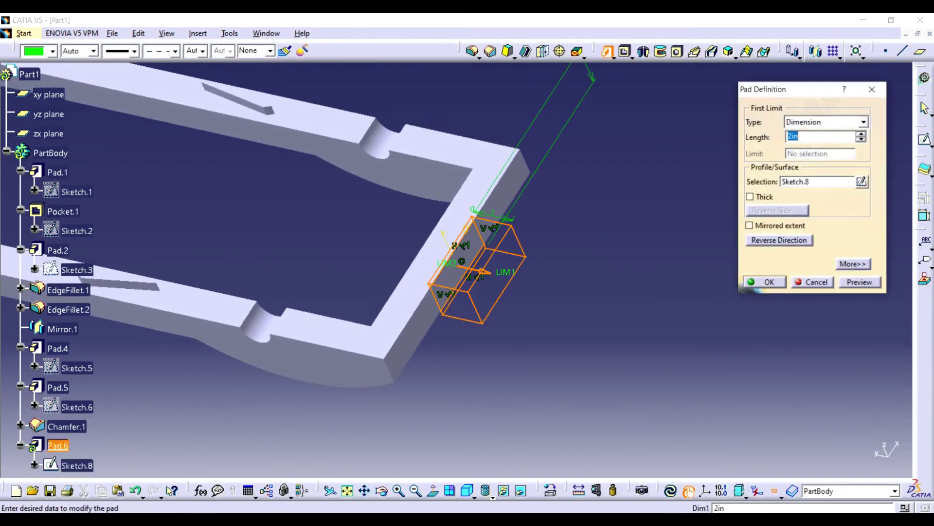
pyautogui.write('0.2')
pyautogui.press('Return')
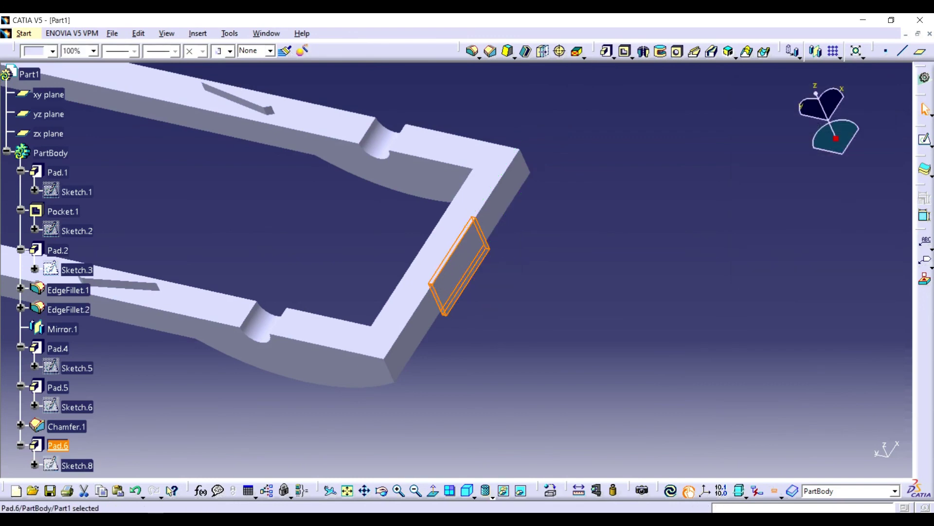
# Re-dimension Sketch.8's rectangle to 5 wide and update the end pad.
pyautogui.doubleClick(77, 464)
pyautogui.click(458, 50)
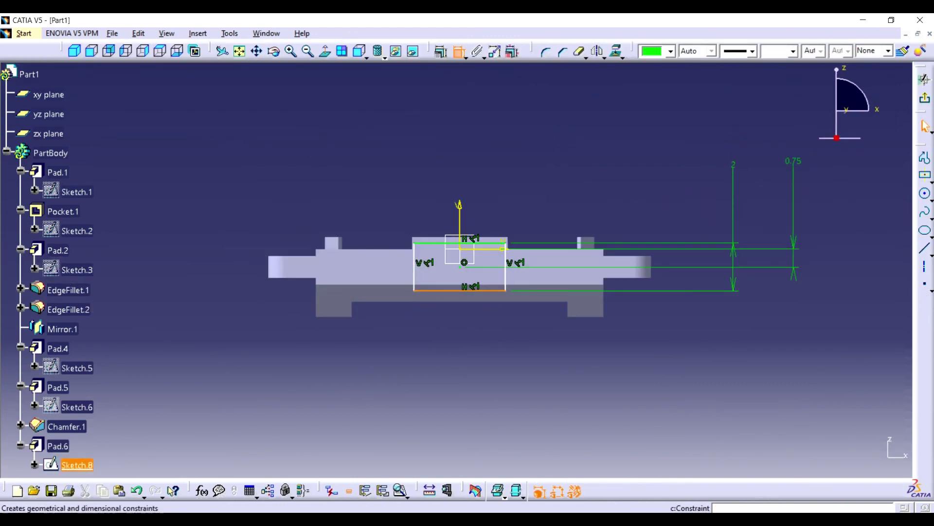
pyautogui.click(511, 370)
pyautogui.doubleClick(511, 370)
pyautogui.write('5')
pyautogui.press('Return')
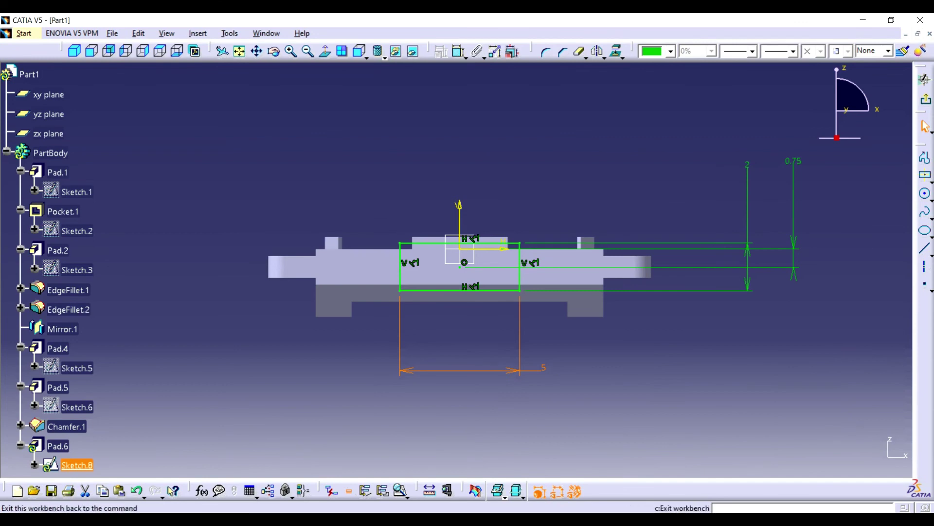
pyautogui.click(925, 99)
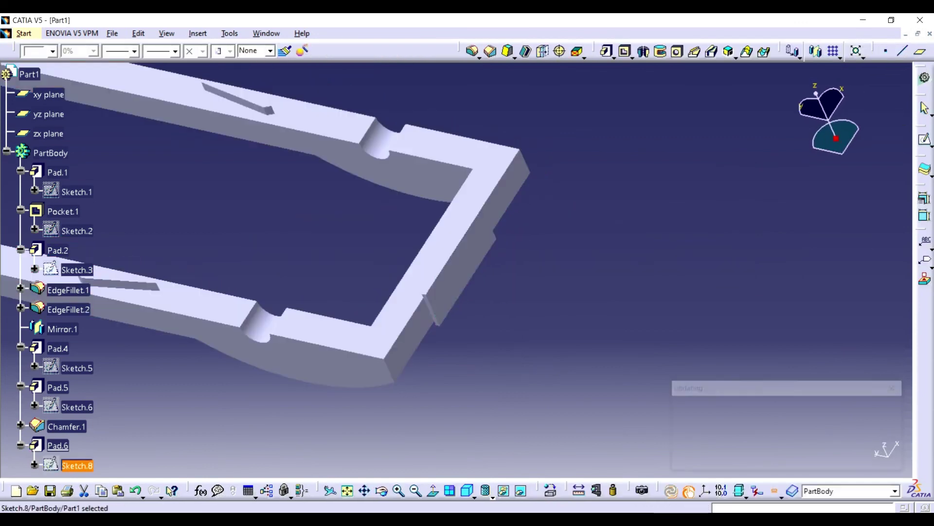
pyautogui.click(398, 490)
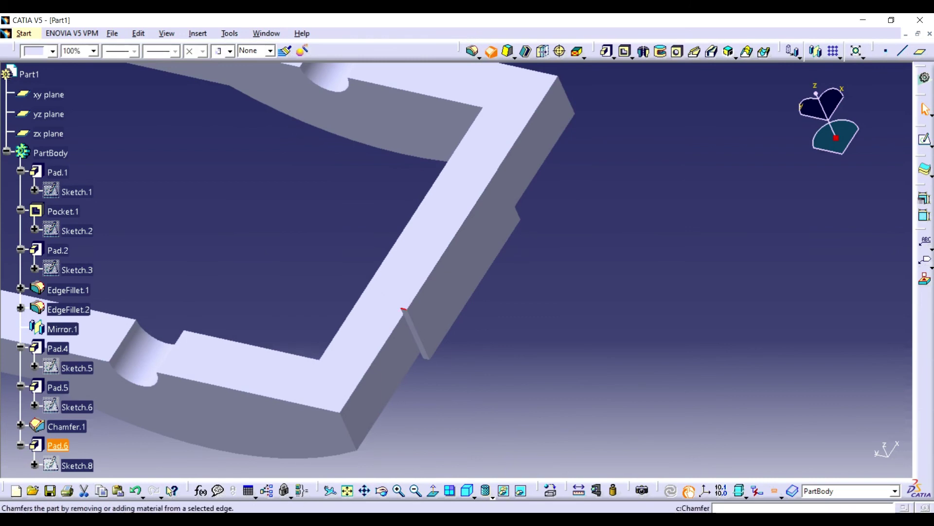
# Bevel three corner edges of Pad.6 with a 0.2 in × 45° chamfer.
pyautogui.click(490, 50)
pyautogui.moveTo(418, 272); pyautogui.dragTo(419, 229, button='middle')
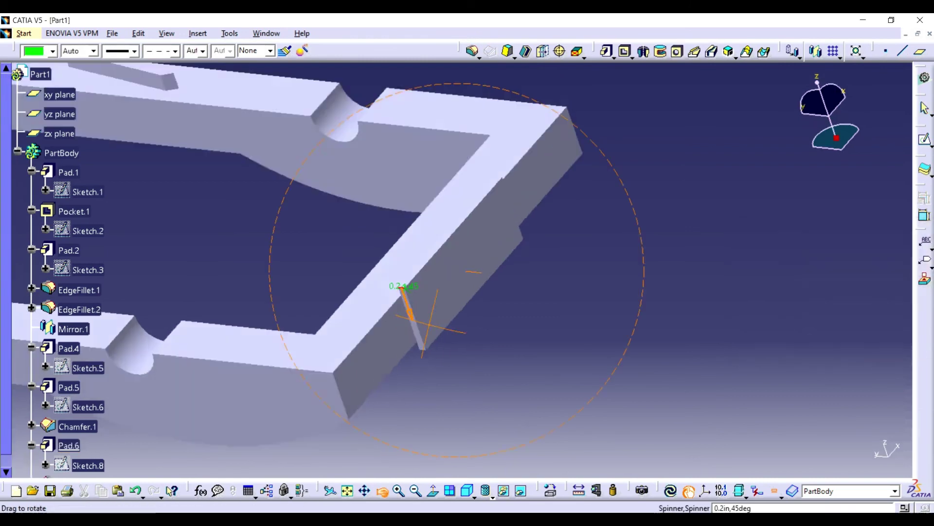
pyautogui.click(403, 273)
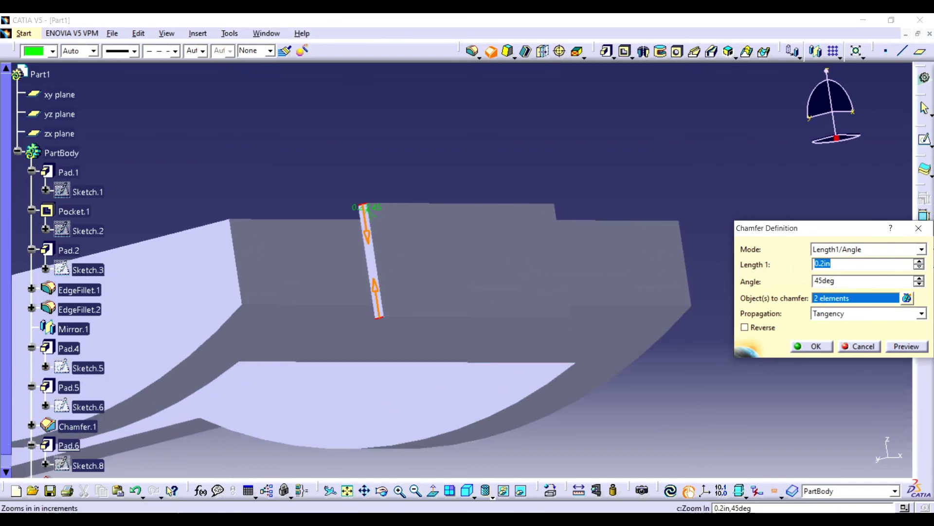
pyautogui.moveTo(437, 273); pyautogui.dragTo(489, 186, button='middle')
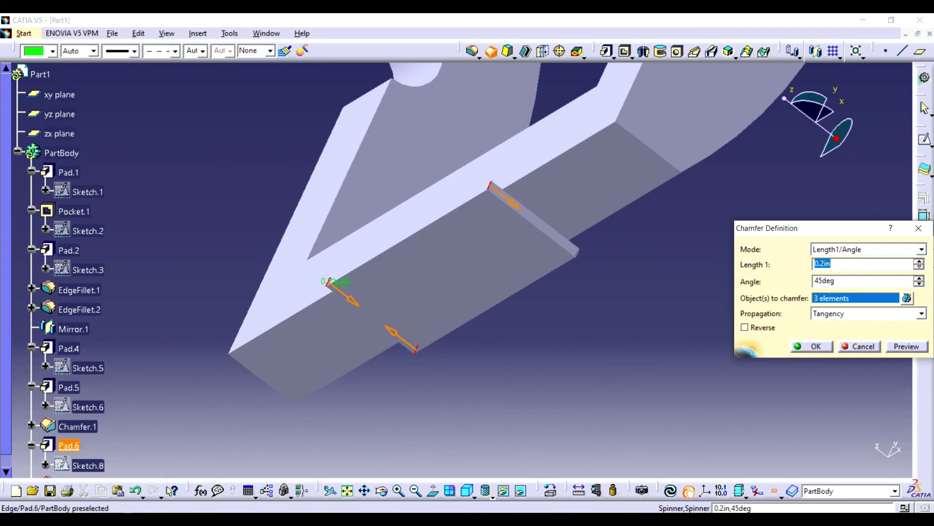
pyautogui.press('Return')
pyautogui.moveTo(438, 292); pyautogui.dragTo(468, 272, button='middle')
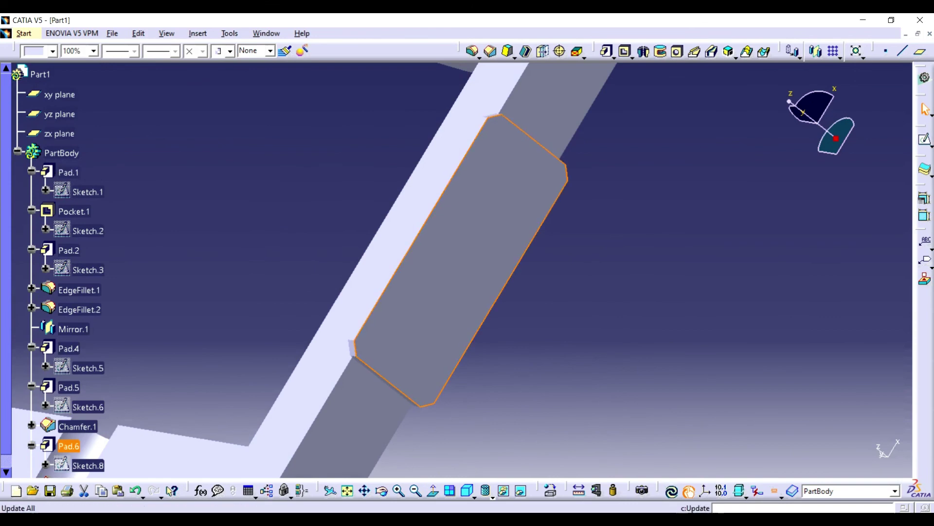
pyautogui.click(416, 490)
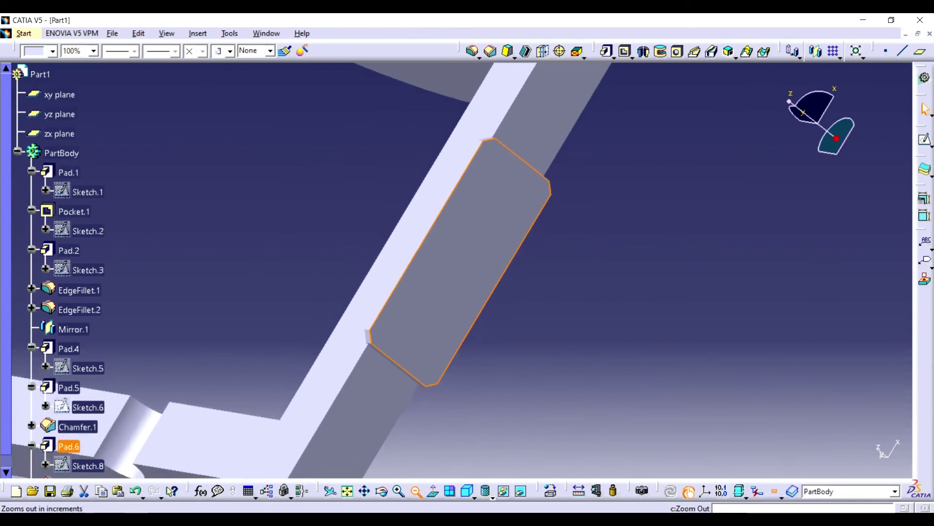
pyautogui.moveTo(458, 266); pyautogui.dragTo(468, 272, button='middle')
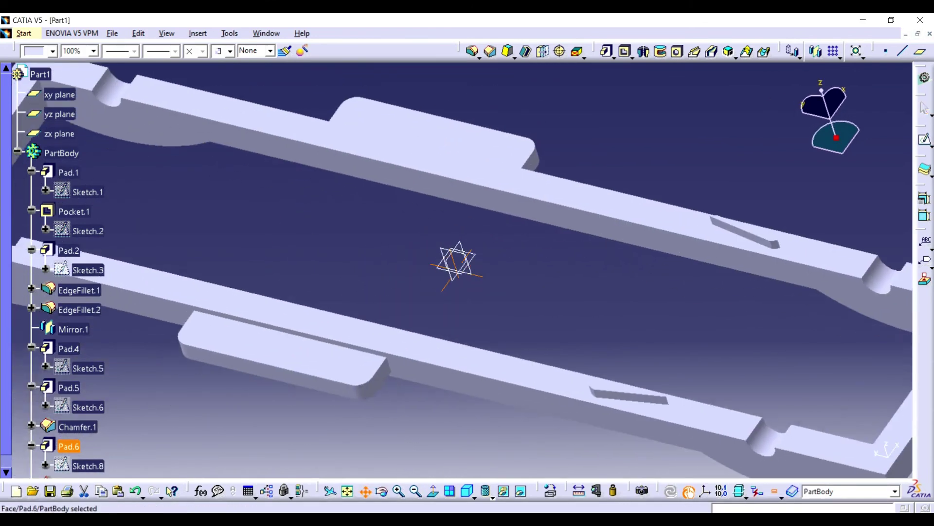
# Save the part as Part1.CATPart in Desktop's New folder (2) and close it.
pyautogui.click(416, 491)
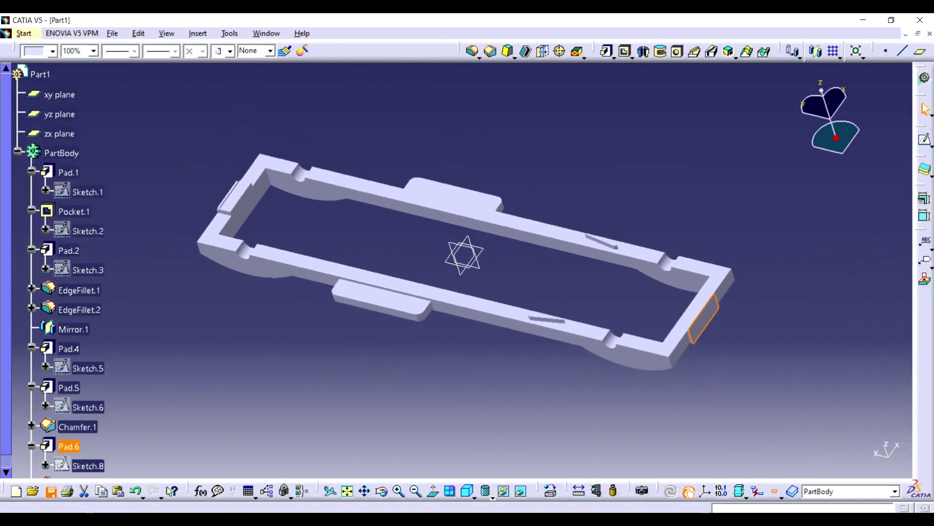
pyautogui.hotkey('ctrl', 's')
pyautogui.click(329, 168)
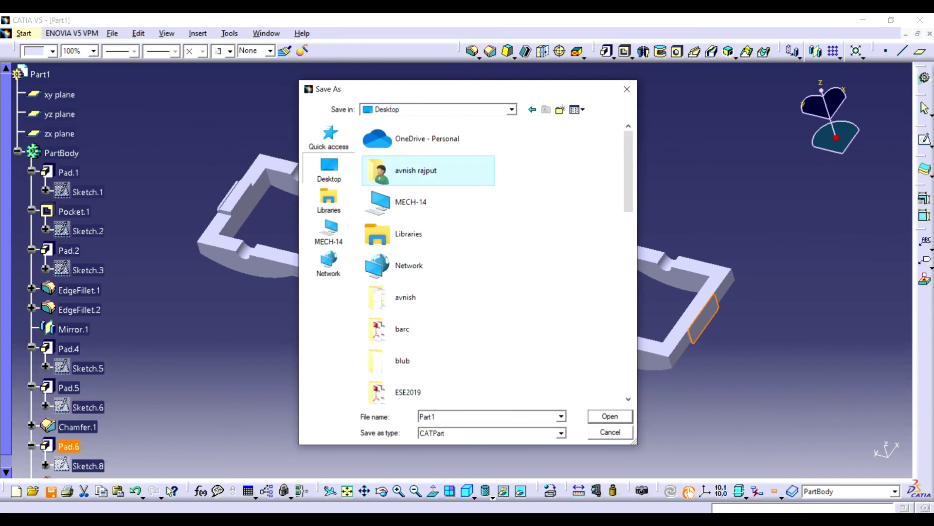
pyautogui.scroll(-5, 428, 292)
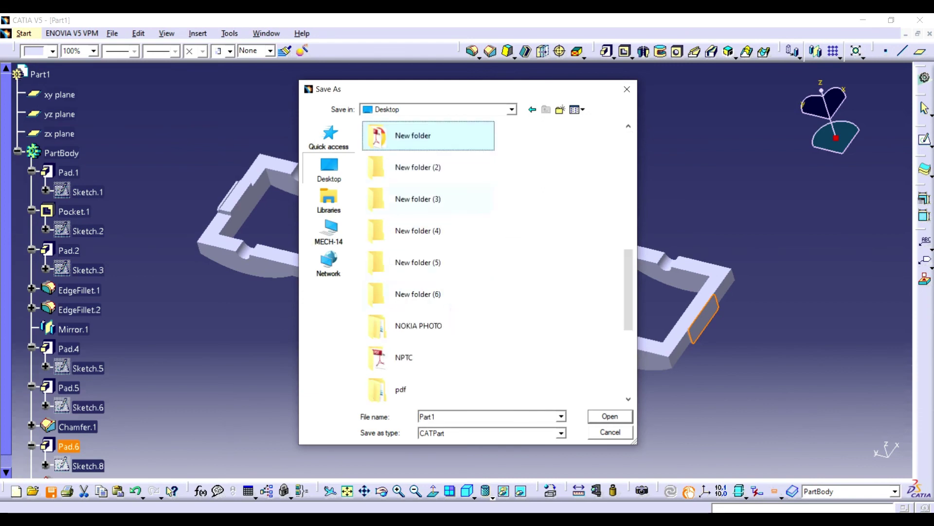
pyautogui.doubleClick(418, 167)
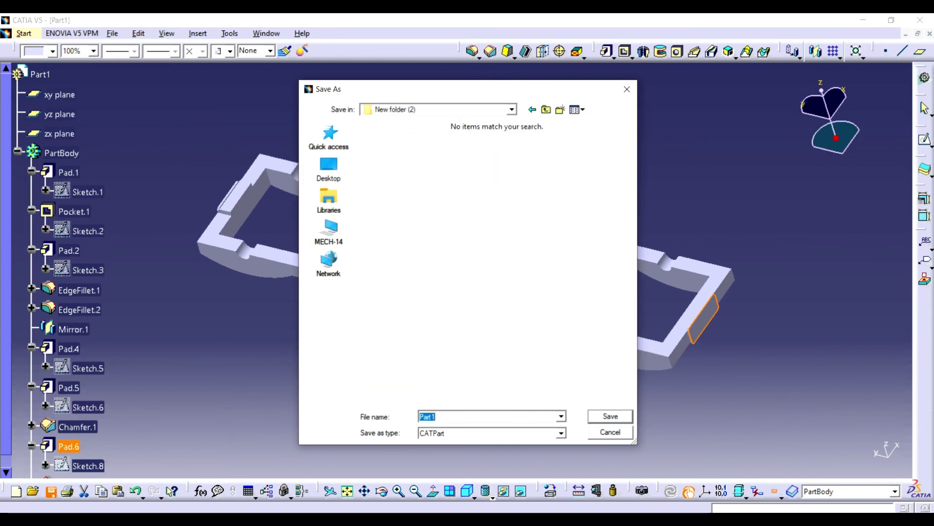
pyautogui.press('Return')
pyautogui.hotkey('ctrl', 'F4')
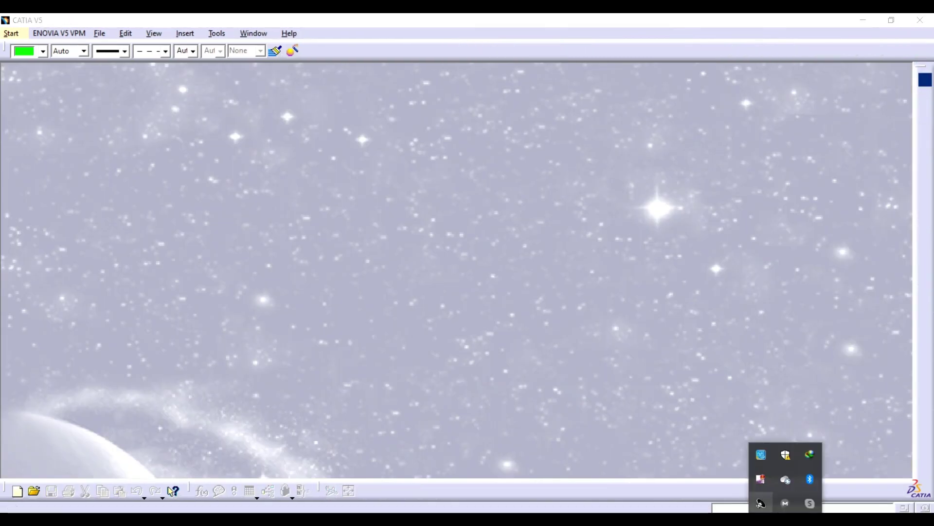